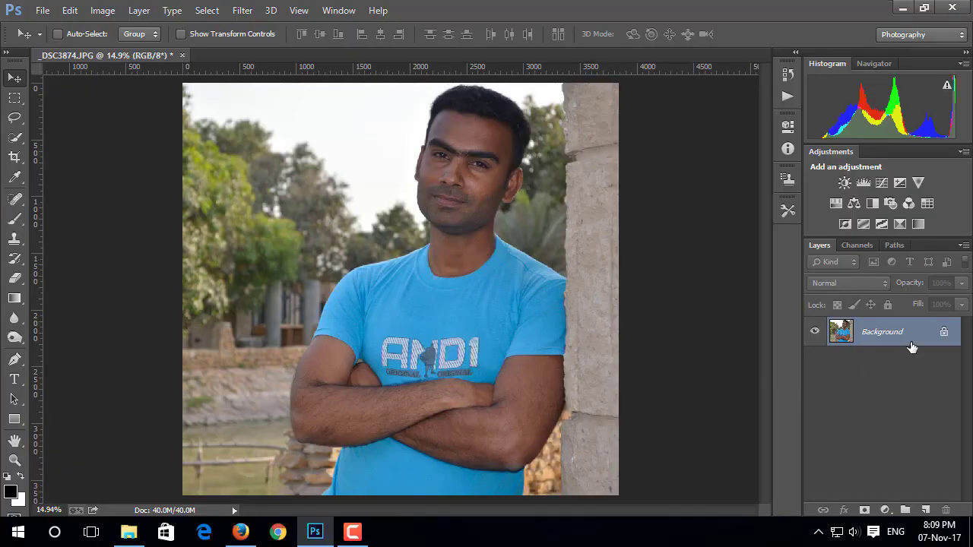
Step: Duplicate the Background layer as Background copy and start the Camera Raw filter
drag(913, 346, 927, 507)
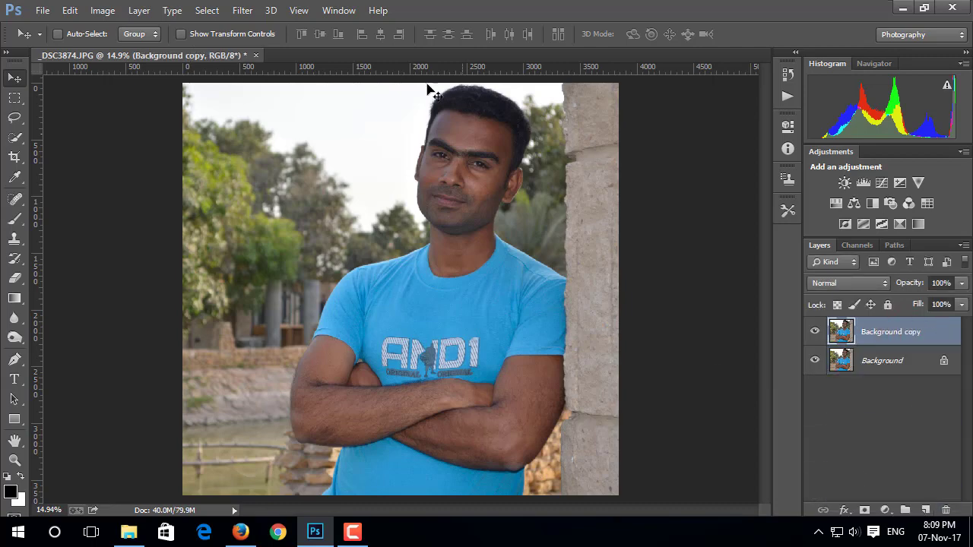
click(243, 10)
Step: In Camera Raw, apply Auto white balance, Contrast -2 and Highlights -100
click(251, 102)
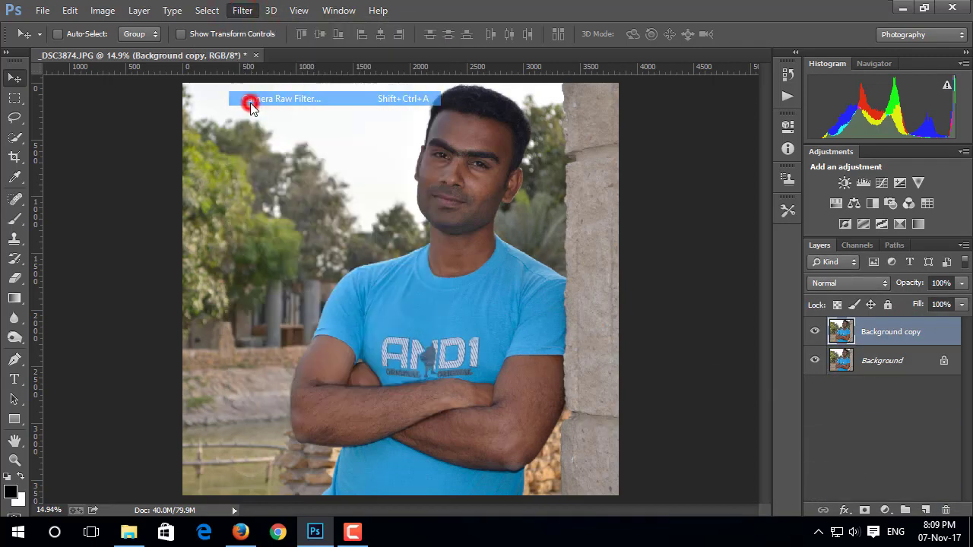
click(669, 208)
click(671, 233)
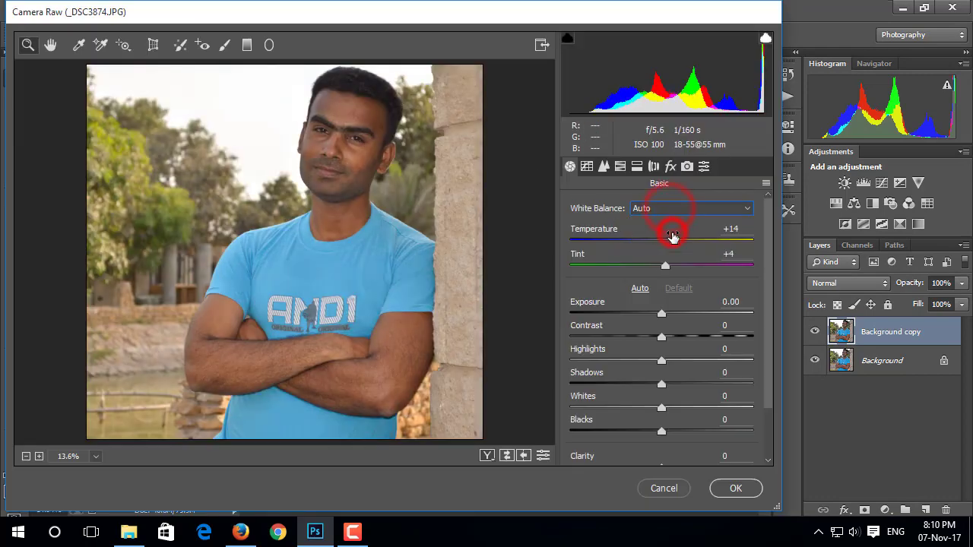
drag(664, 339, 660, 338)
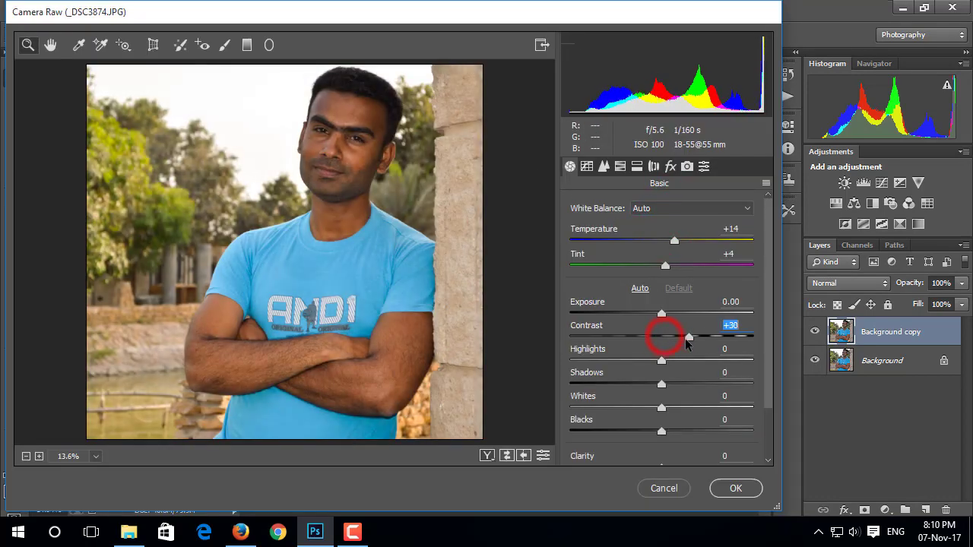
drag(587, 365, 570, 362)
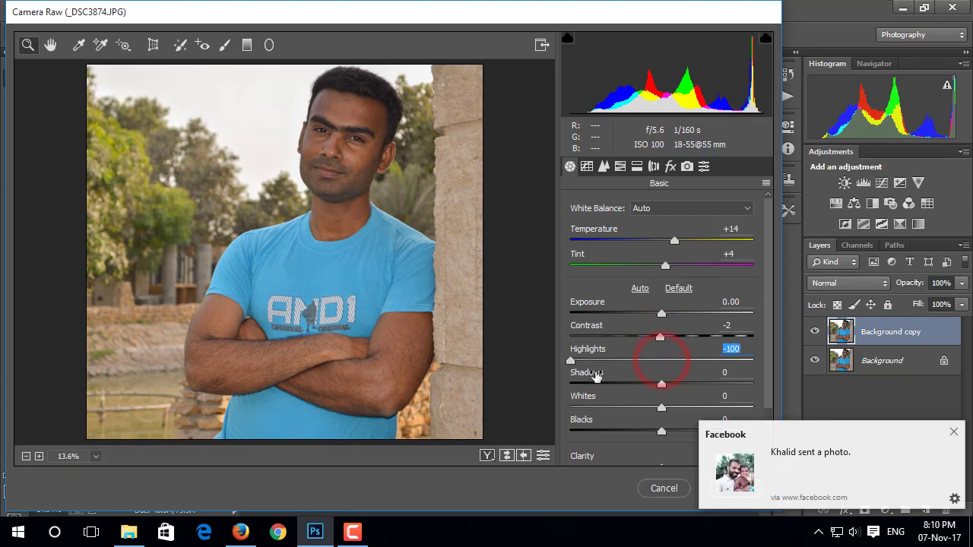
click(953, 432)
click(956, 432)
click(955, 432)
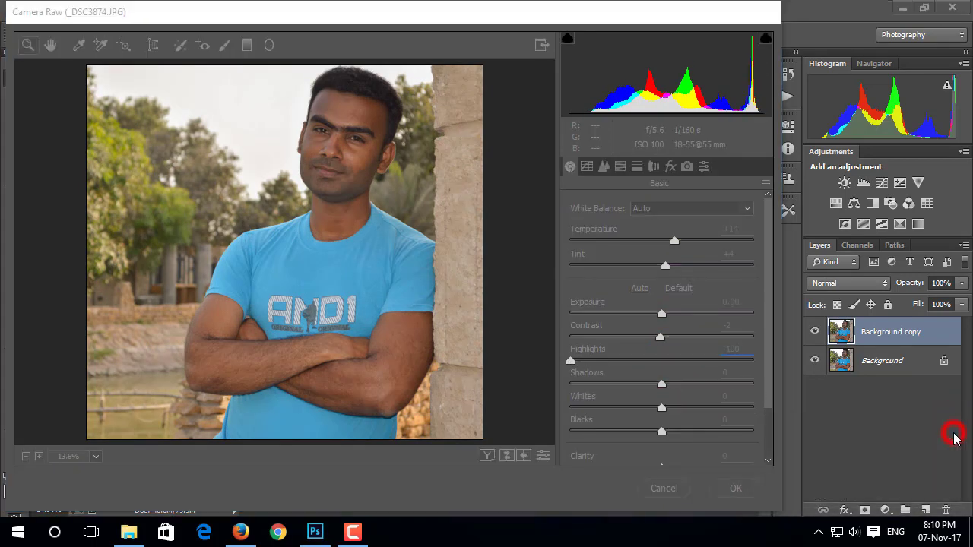
Step: Lift Shadows to +5 and shift Tint toward green to -17
mouse_move(664, 384)
mouse_down()
mouse_move(603, 383)
mouse_move(669, 389)
mouse_move(632, 409)
mouse_move(677, 431)
mouse_move(718, 432)
mouse_move(683, 429)
mouse_move(672, 455)
mouse_up()
scroll(660, 431, down, 1)
scroll(709, 432, down, 1)
scroll(610, 217, up, 1)
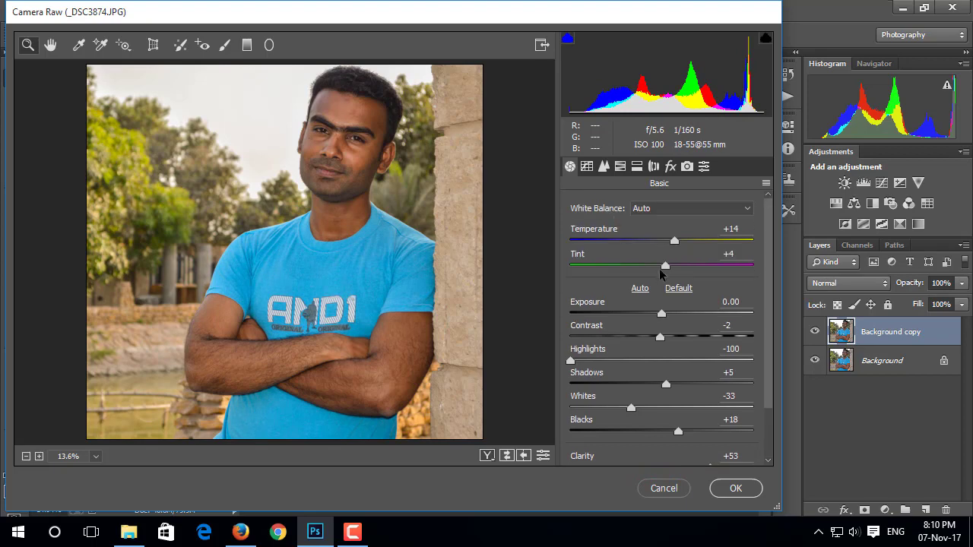
drag(666, 272, 646, 271)
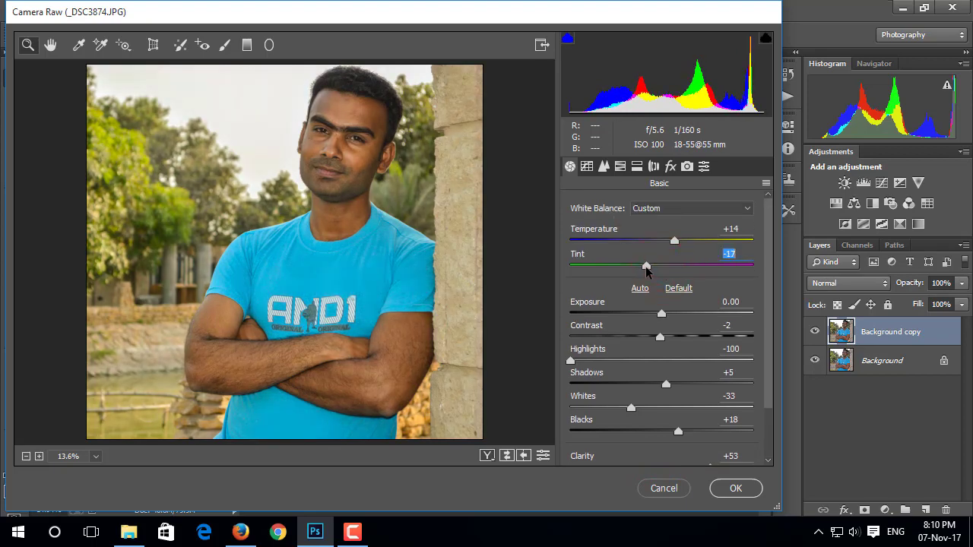
click(588, 166)
Step: Raise a midpoint on the Blue channel's point curve (117→129)
scroll(636, 255, down, 1)
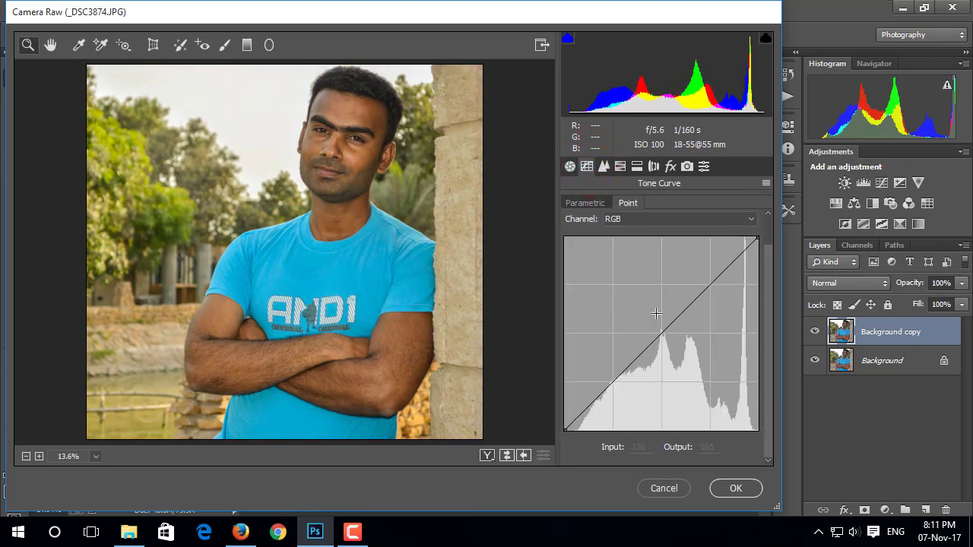
click(658, 330)
click(633, 219)
click(630, 265)
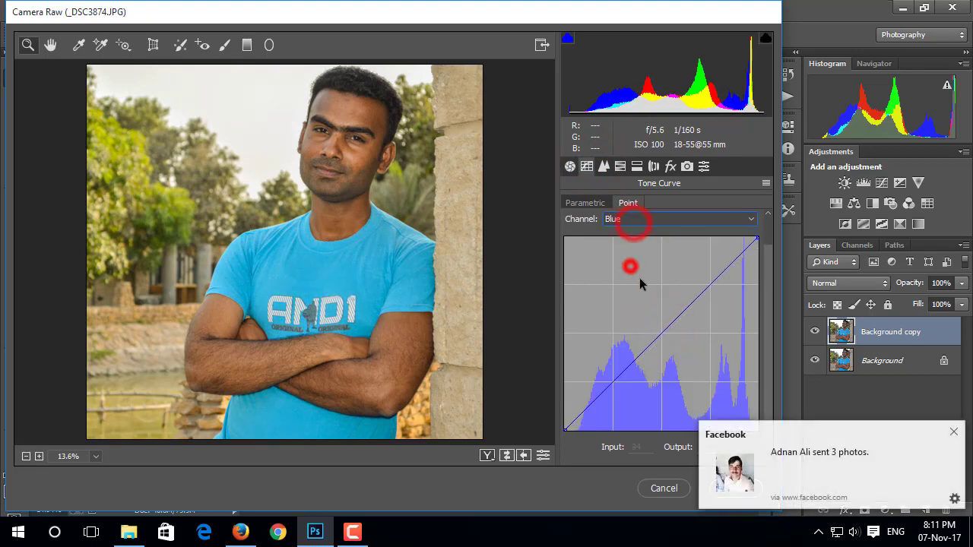
click(953, 431)
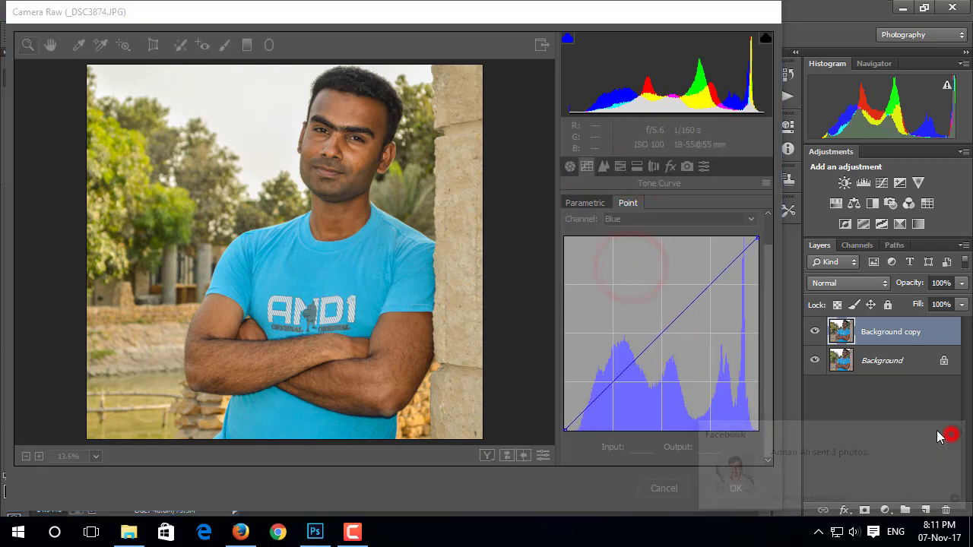
click(658, 329)
drag(658, 328, 653, 331)
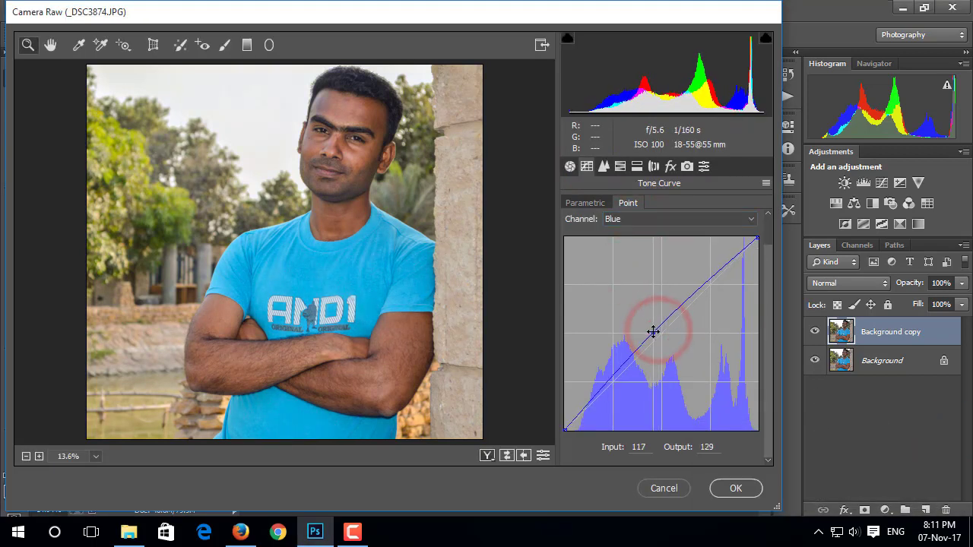
Step: Lift the Green curve (71→76) and Red curve (144→156) to warm the portrait
click(646, 220)
click(641, 252)
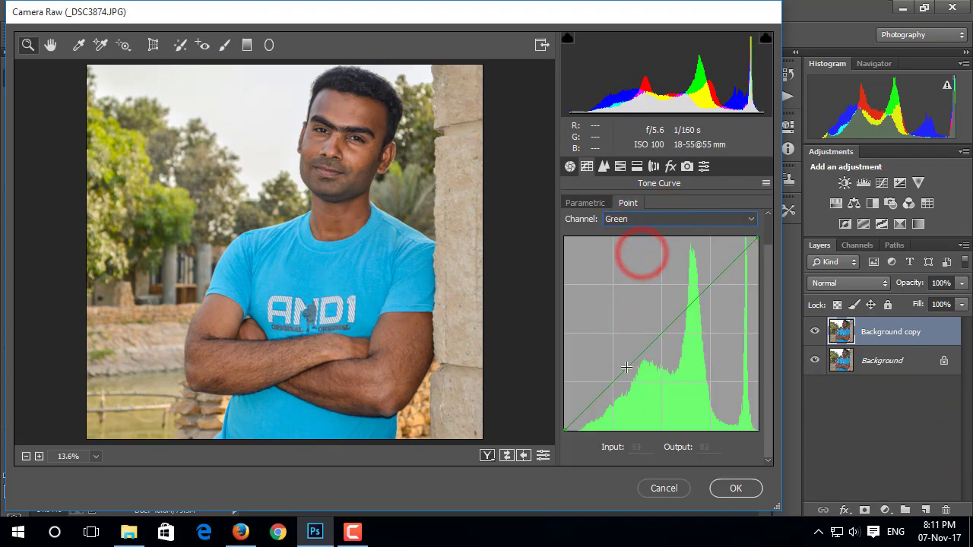
click(625, 367)
drag(625, 368, 617, 372)
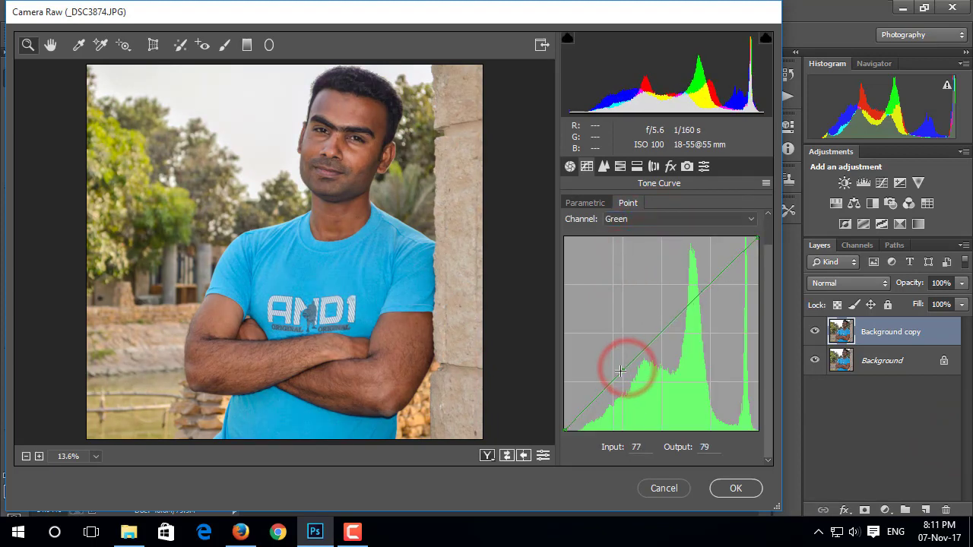
click(630, 220)
click(629, 243)
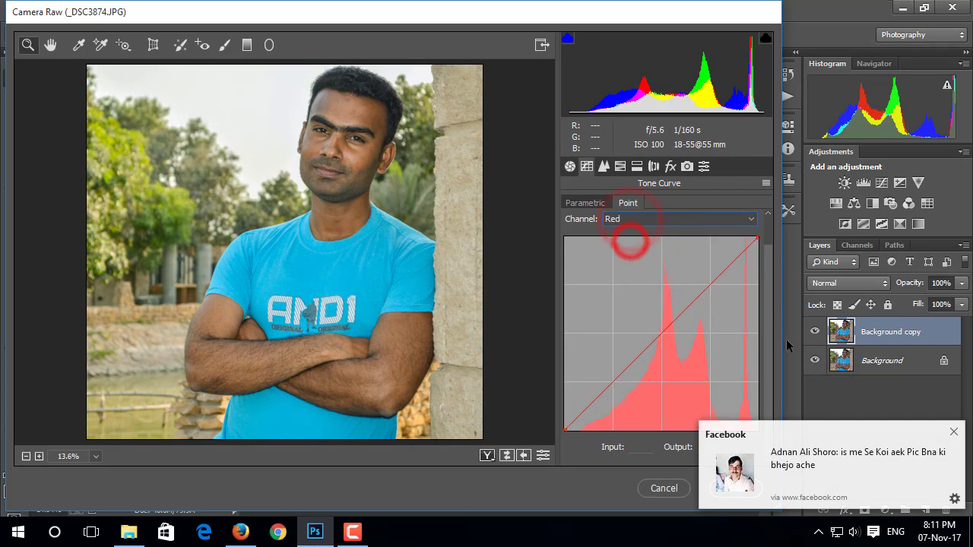
click(953, 432)
drag(673, 320, 672, 311)
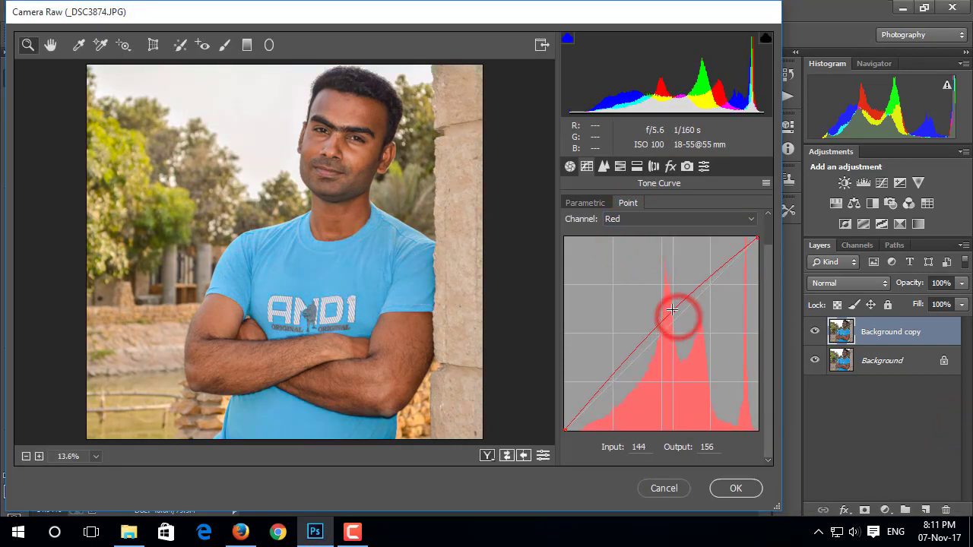
click(604, 167)
Step: Adjust HSL luminance for Oranges and darken the Blues luminance
click(620, 168)
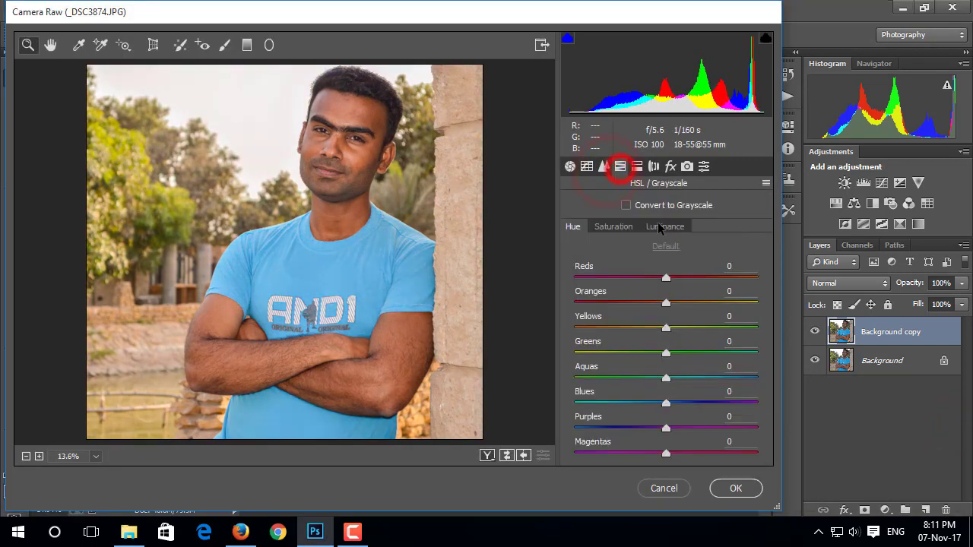
click(665, 226)
mouse_move(666, 302)
mouse_down()
mouse_move(683, 302)
mouse_move(623, 331)
mouse_move(688, 335)
mouse_move(639, 333)
mouse_move(656, 365)
mouse_up()
click(955, 434)
mouse_move(666, 408)
mouse_down()
mouse_move(637, 404)
mouse_move(648, 404)
mouse_up()
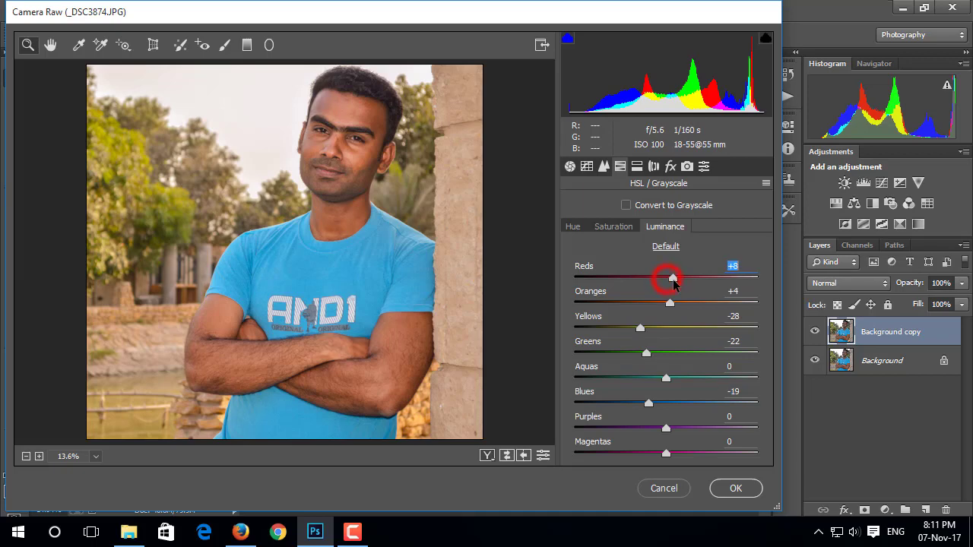
Step: Set Blues saturation +19, hues Yellows +58, Greens -34, Oranges +5, and split-tone highlight hue 180
click(606, 228)
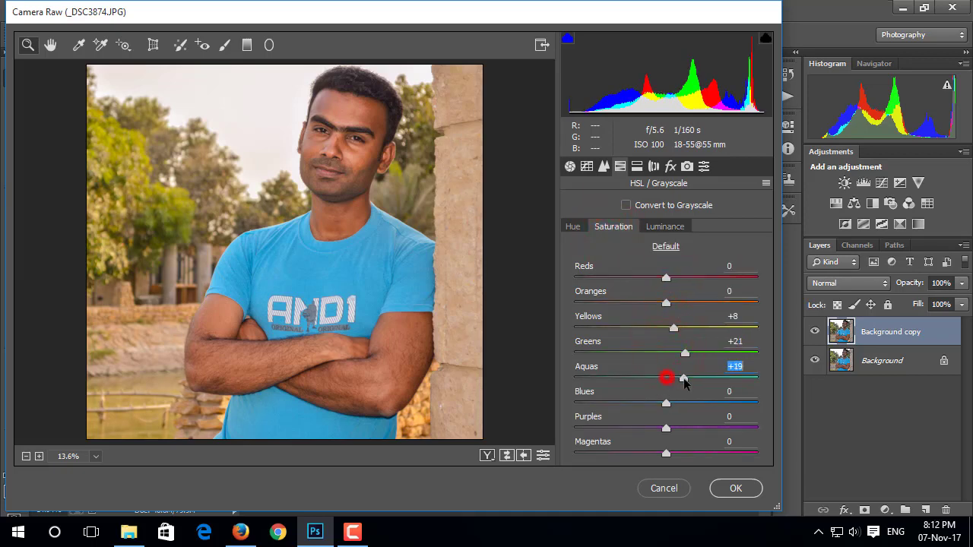
drag(666, 405, 684, 403)
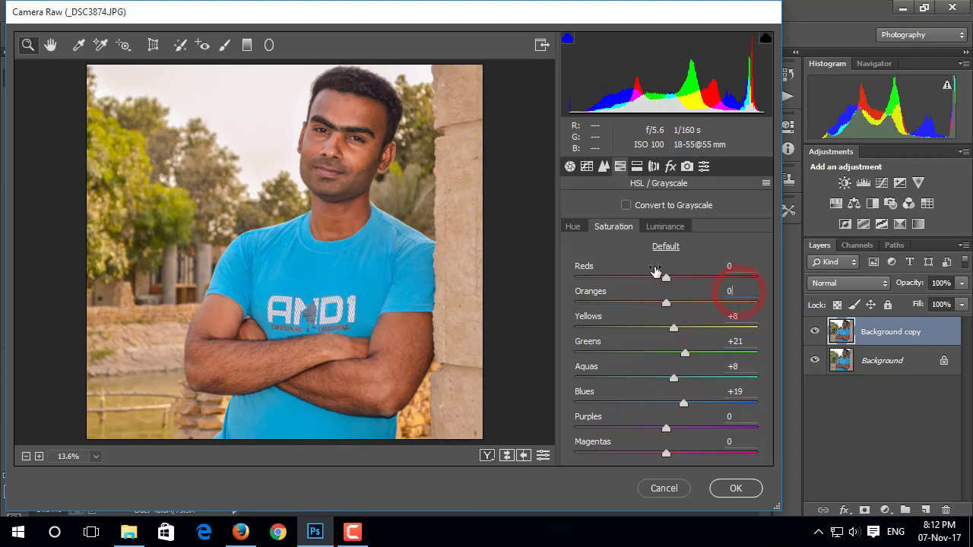
click(572, 226)
drag(666, 329, 715, 327)
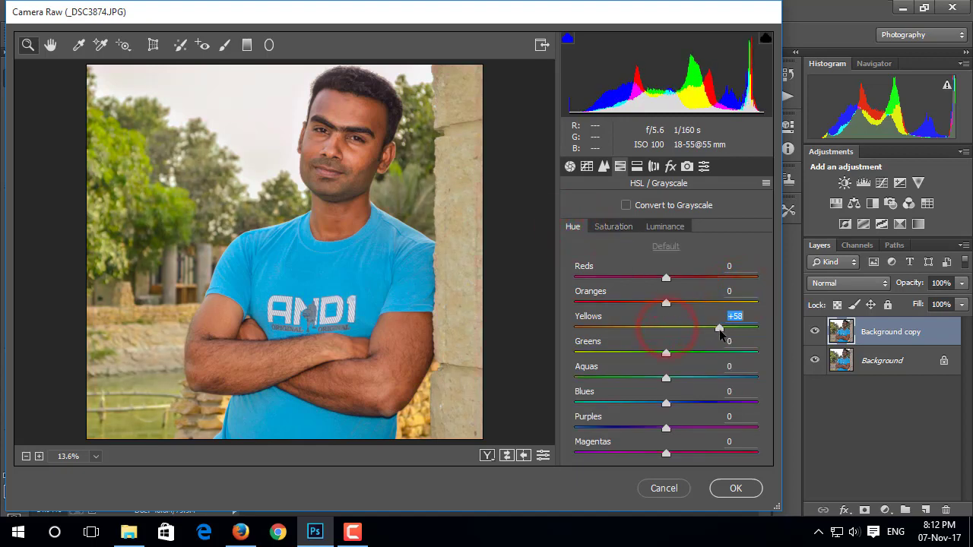
mouse_move(604, 355)
mouse_down()
mouse_move(686, 354)
mouse_move(613, 359)
mouse_up()
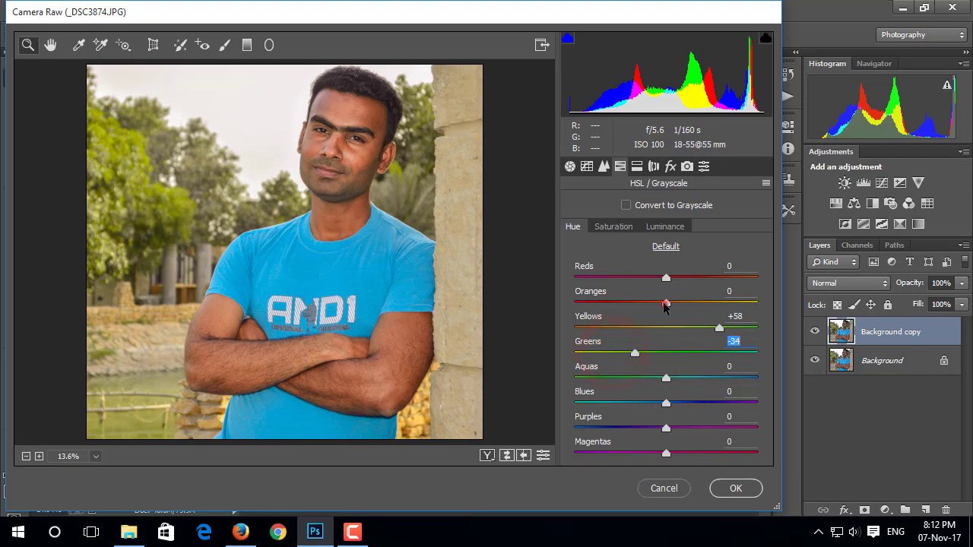
drag(665, 304, 671, 304)
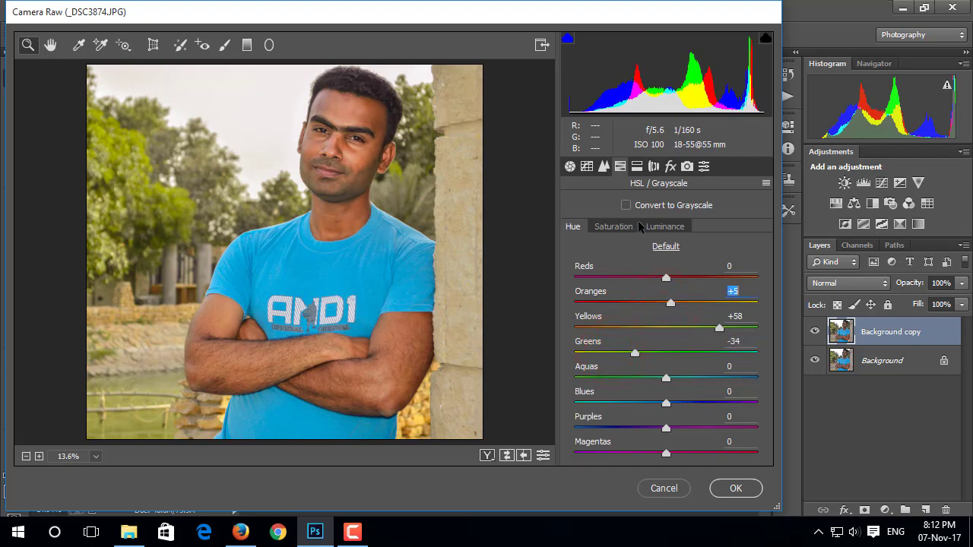
click(637, 166)
drag(576, 227, 665, 227)
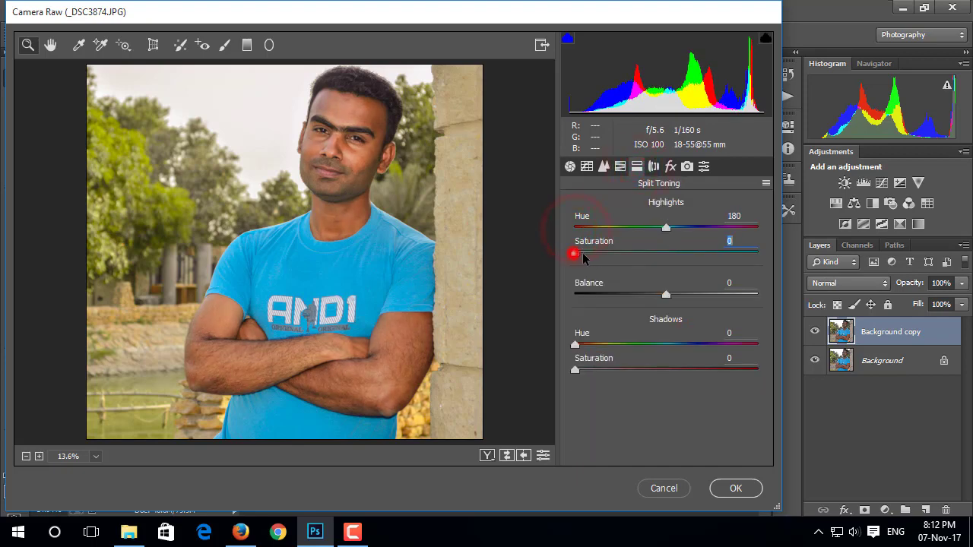
Step: Set highlight split-tone saturation 14, a warm shadow hue, a -48 vignette, and apply Camera Raw
drag(583, 258, 621, 261)
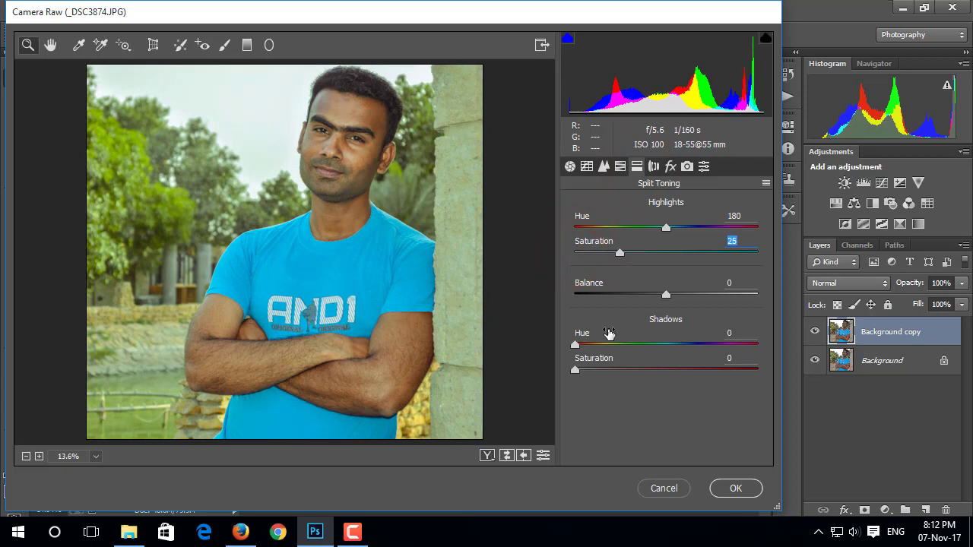
mouse_move(576, 346)
mouse_down()
mouse_move(593, 346)
mouse_move(596, 374)
mouse_move(585, 371)
mouse_up()
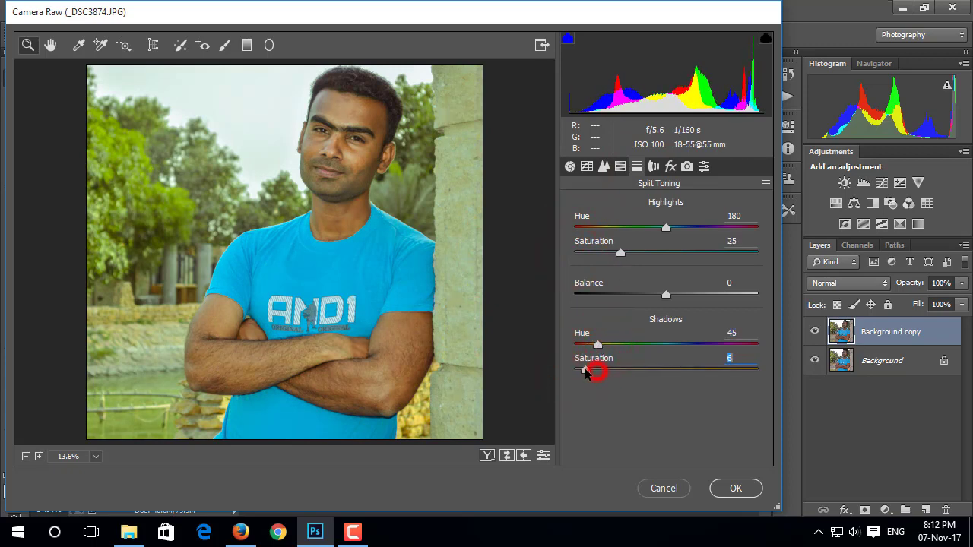
drag(620, 254, 601, 254)
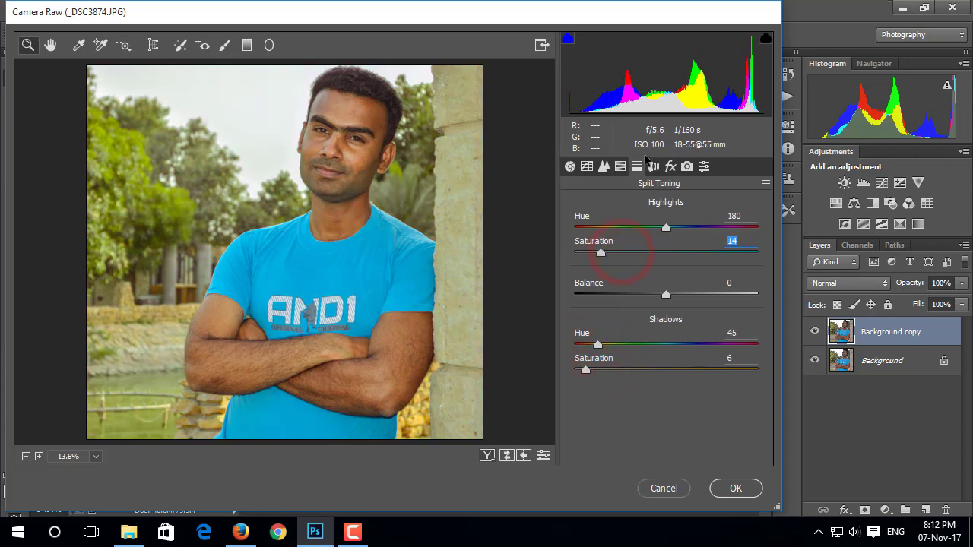
click(653, 166)
drag(662, 404, 586, 406)
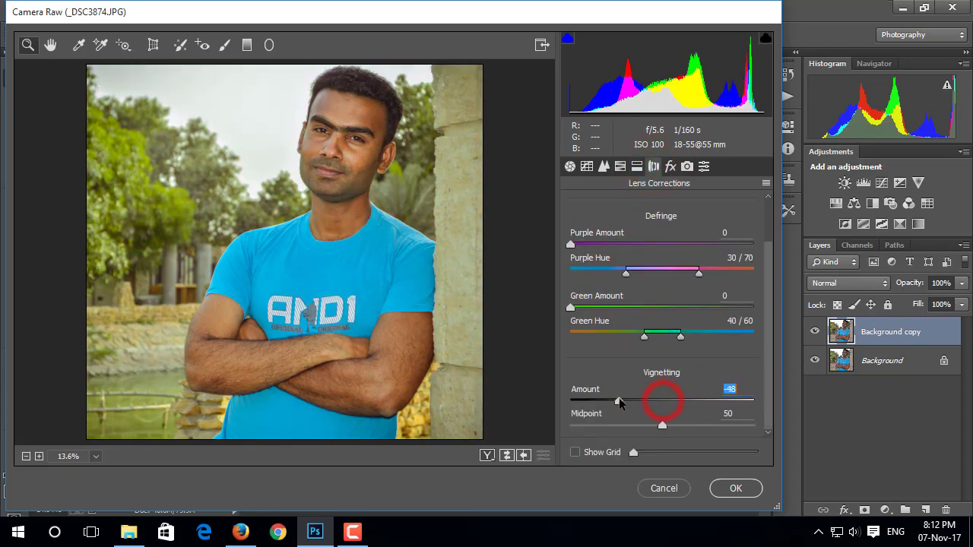
click(723, 484)
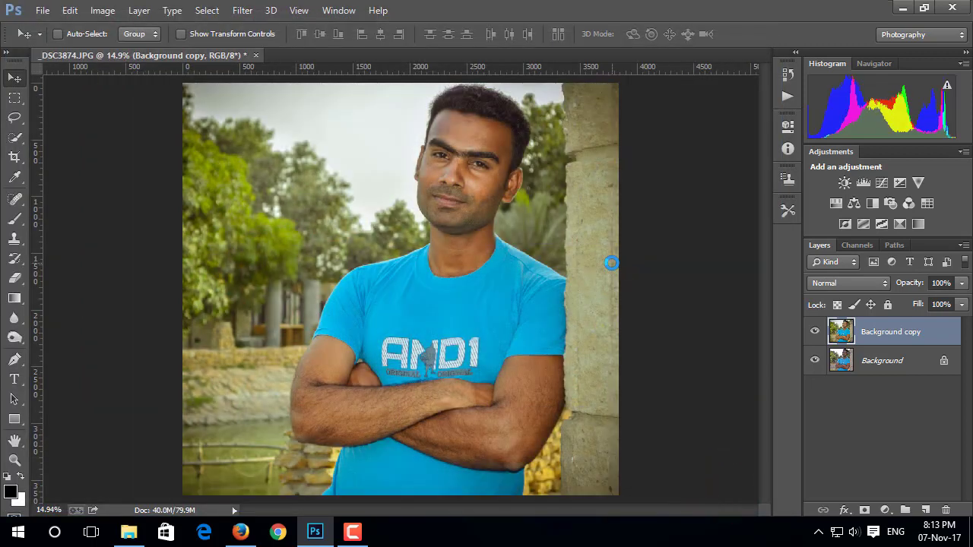
Step: Merge Background copy down into Background and duplicate Background again
click(814, 332)
click(815, 331)
right_click(931, 336)
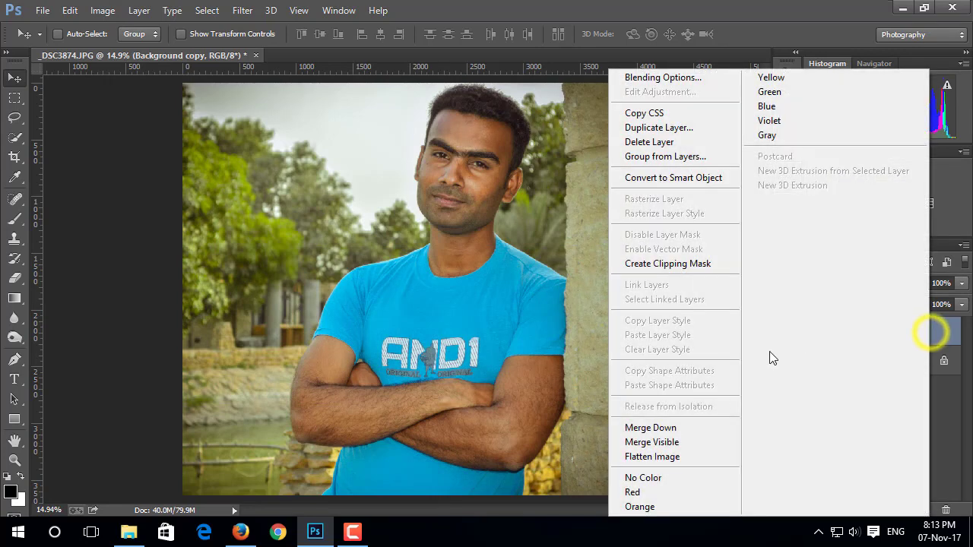
click(684, 431)
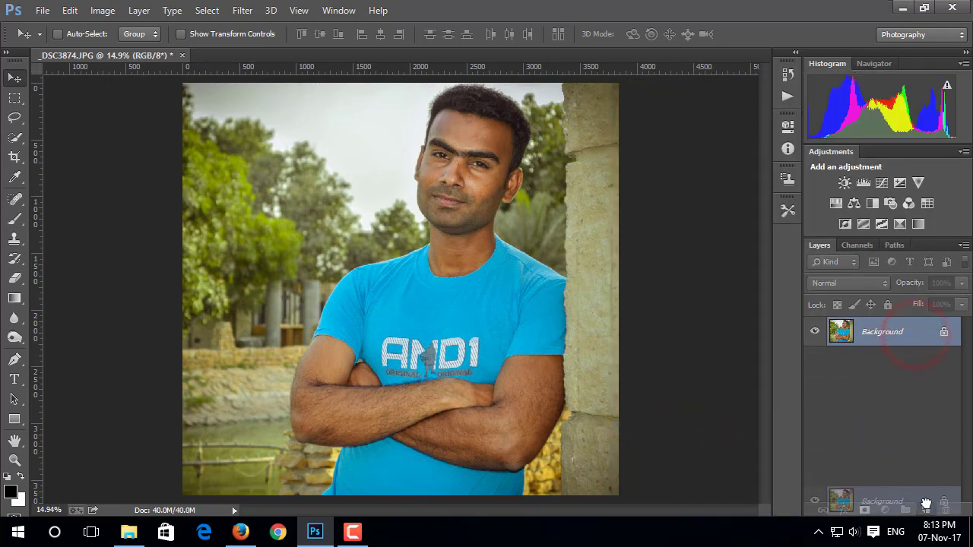
drag(919, 359, 925, 510)
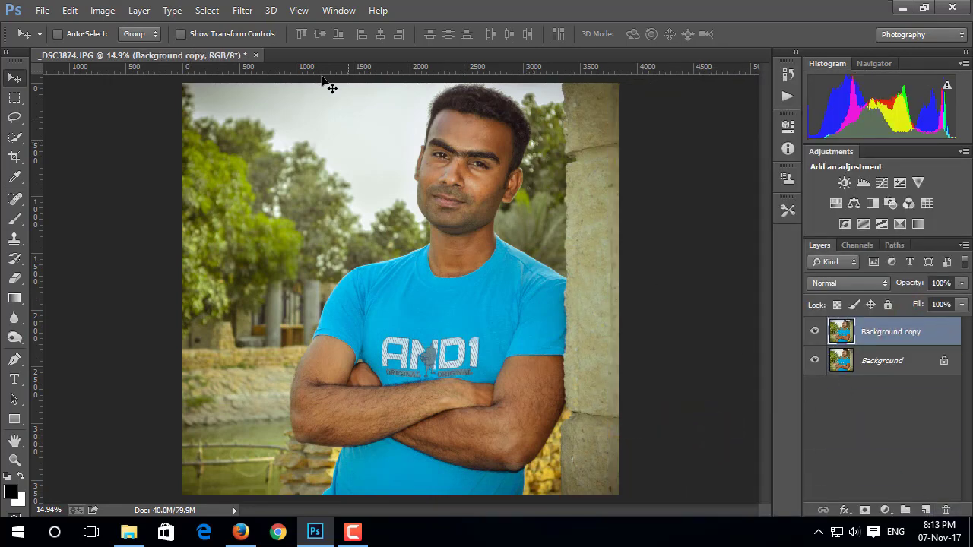
Step: Apply Shadows/Highlights with 35% shadows to the new copy
click(103, 10)
mouse_move(125, 49)
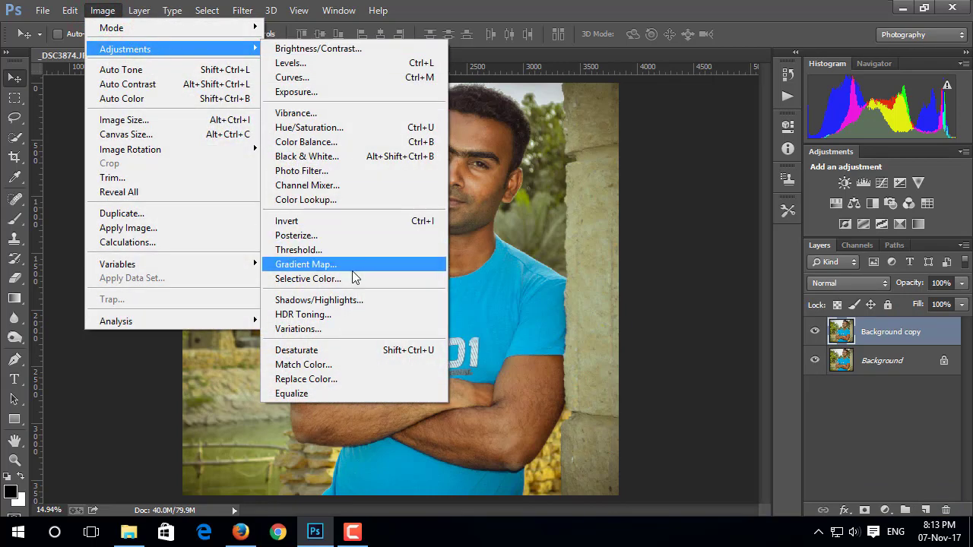
click(358, 301)
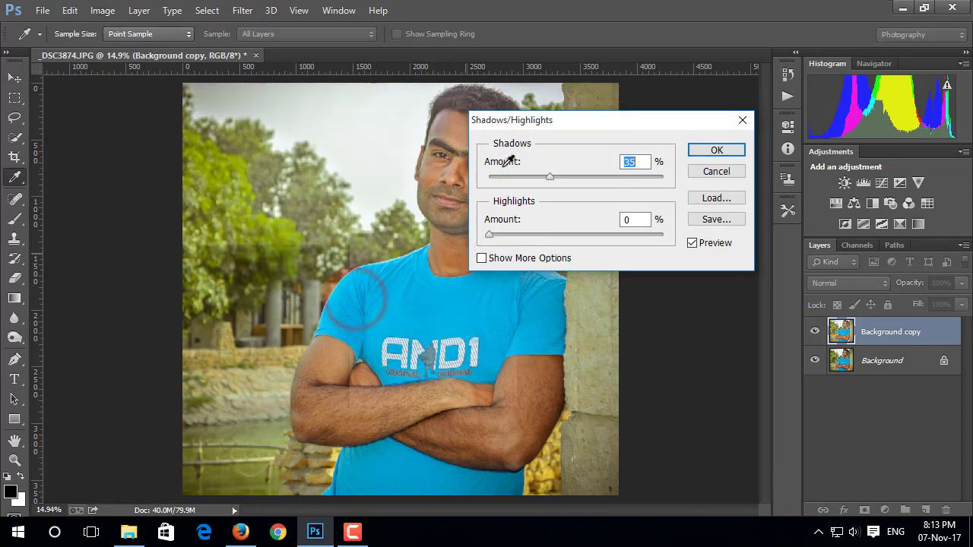
drag(560, 130, 681, 131)
click(830, 150)
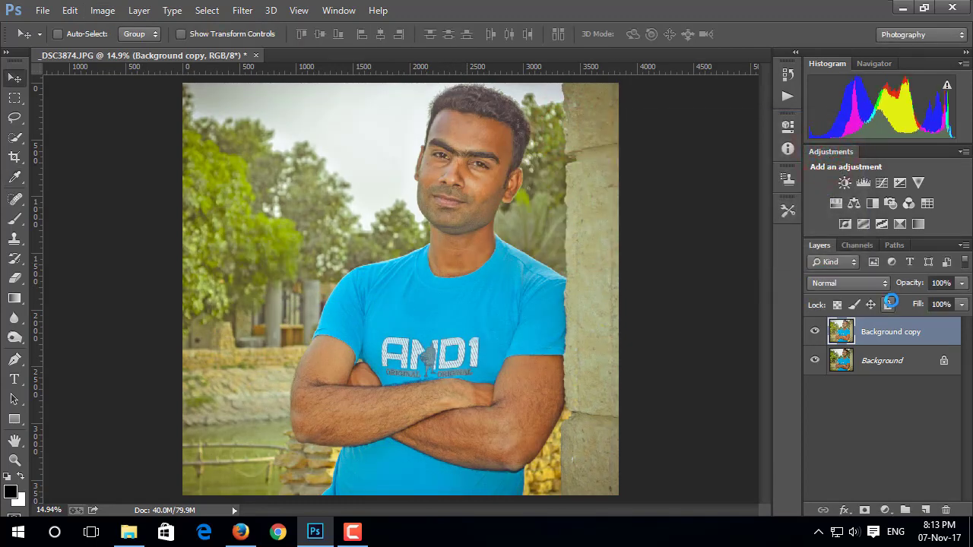
Step: Blend the shadow-lifted copy at 40% opacity, merge it down, and duplicate Background again
click(962, 283)
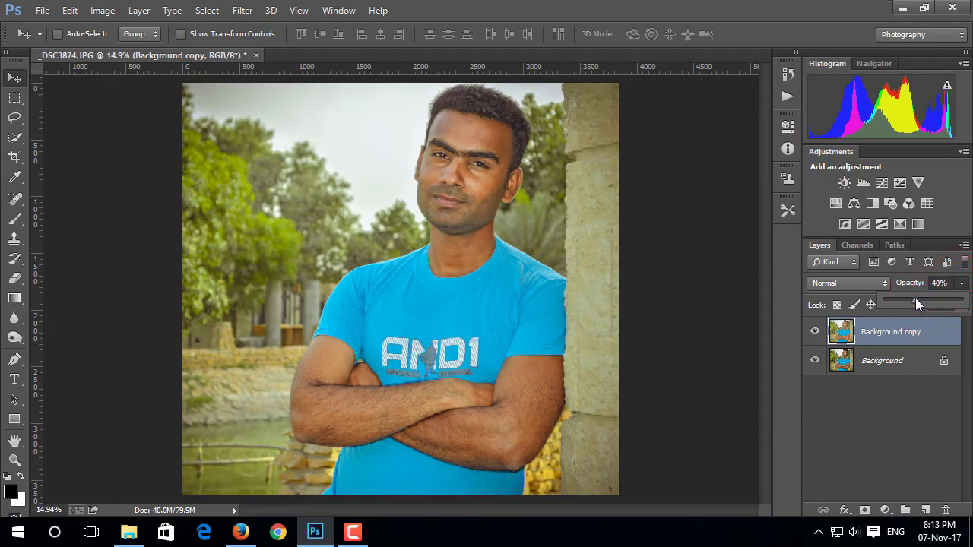
click(893, 331)
click(812, 332)
click(812, 332)
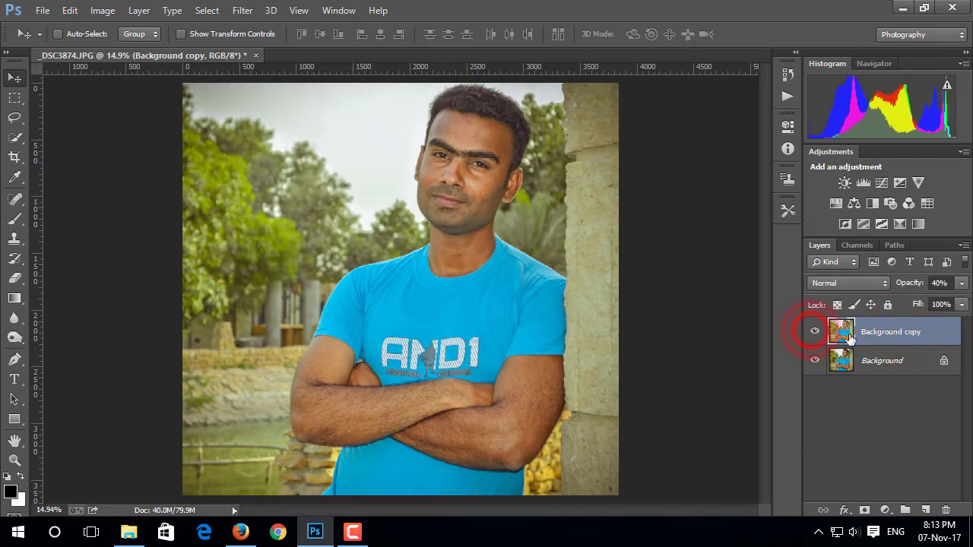
right_click(949, 347)
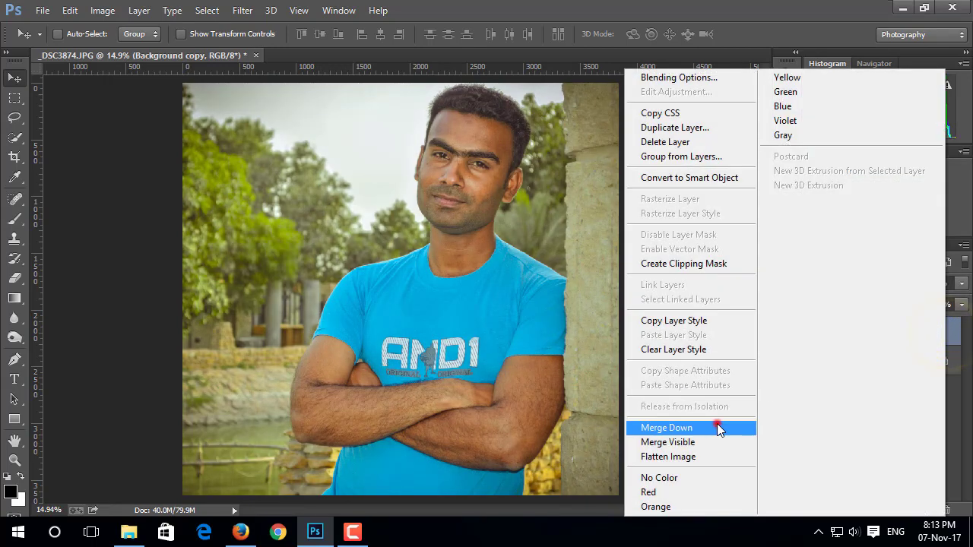
click(717, 423)
drag(926, 338, 925, 510)
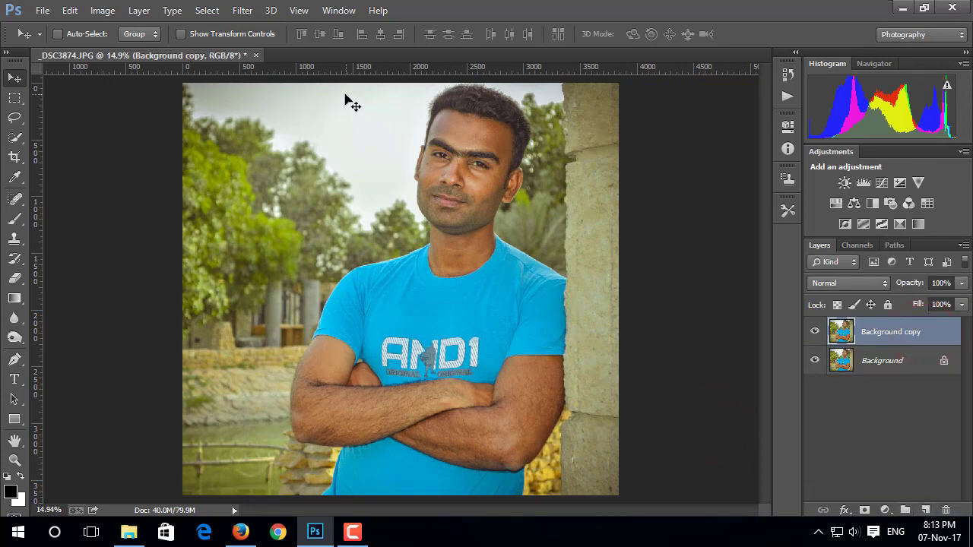
Step: Open the Selective Color adjustment on the new copy
click(102, 10)
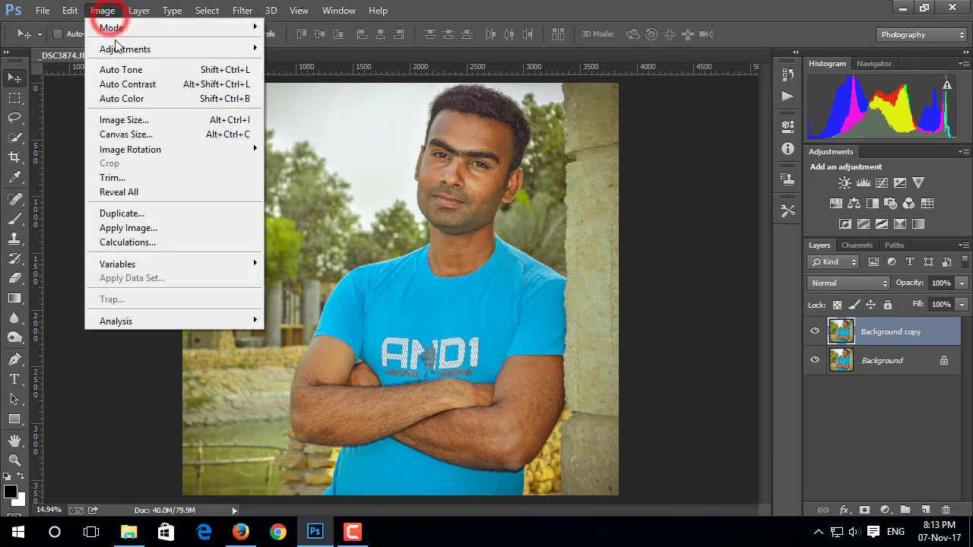
click(114, 49)
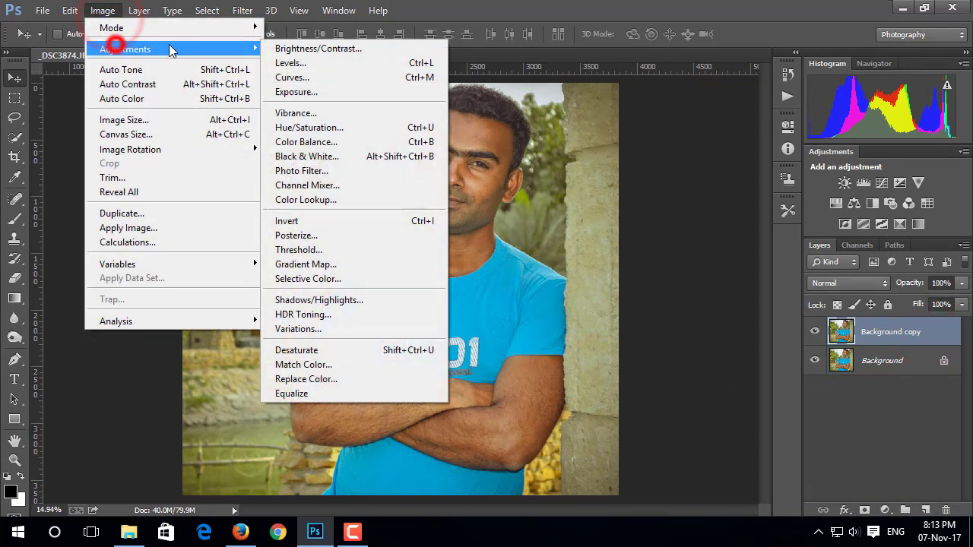
click(326, 279)
Step: Add black to the Blues and Greens colour ranges in Selective Color
drag(582, 71, 732, 71)
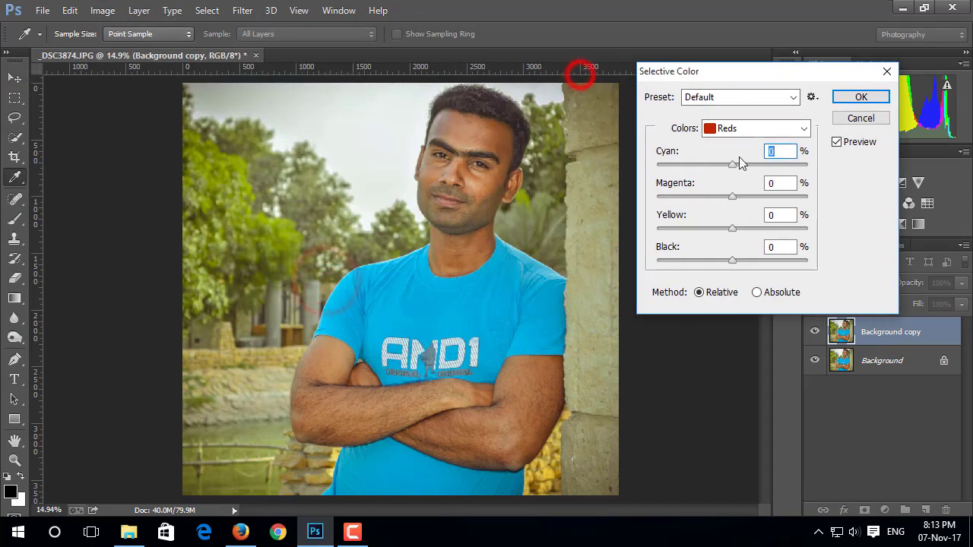
click(741, 129)
click(747, 202)
drag(732, 261, 737, 261)
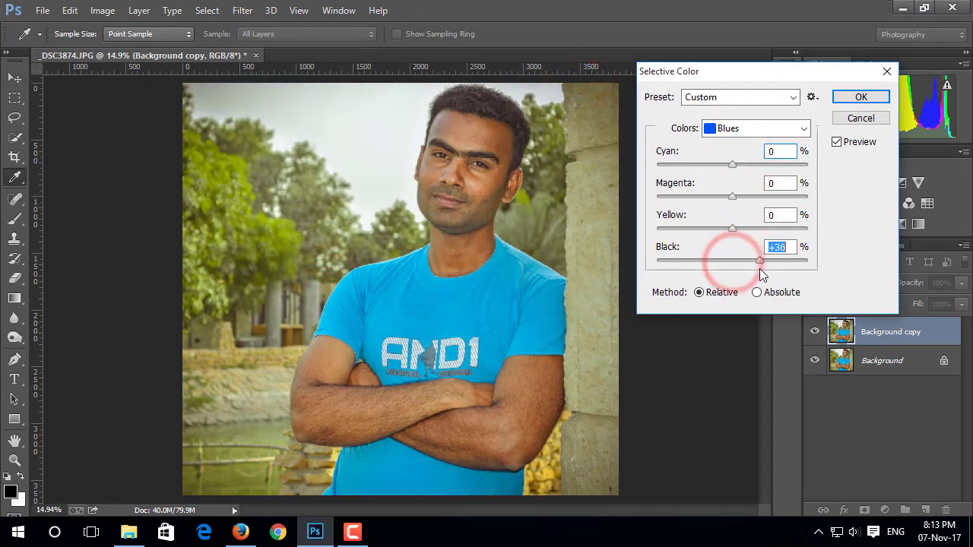
mouse_move(732, 165)
mouse_down()
mouse_move(787, 165)
mouse_move(749, 167)
mouse_up()
click(732, 127)
click(738, 163)
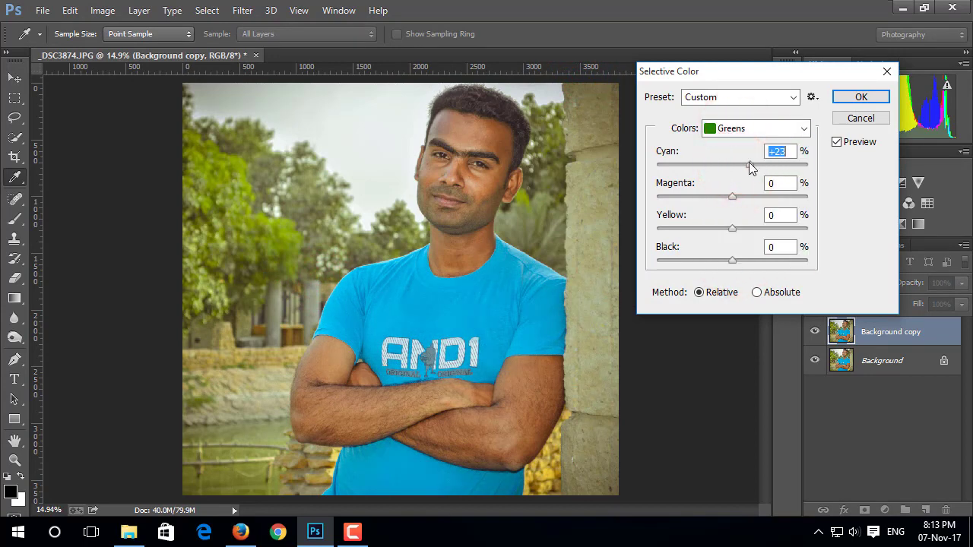
click(734, 260)
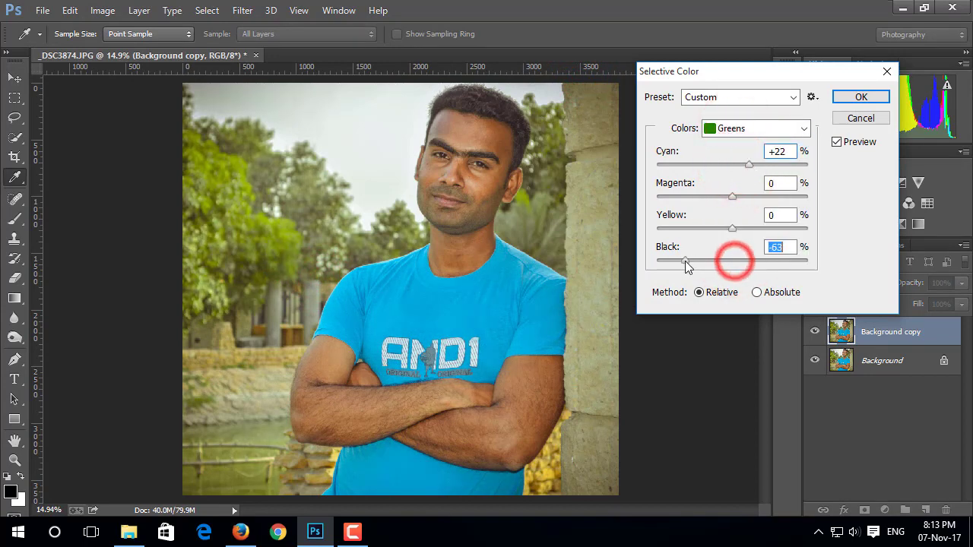
Step: Set Yellows Cyan -9 and Black -10, apply, merge down, and duplicate to Layer 1
click(770, 128)
click(742, 160)
drag(732, 165, 725, 166)
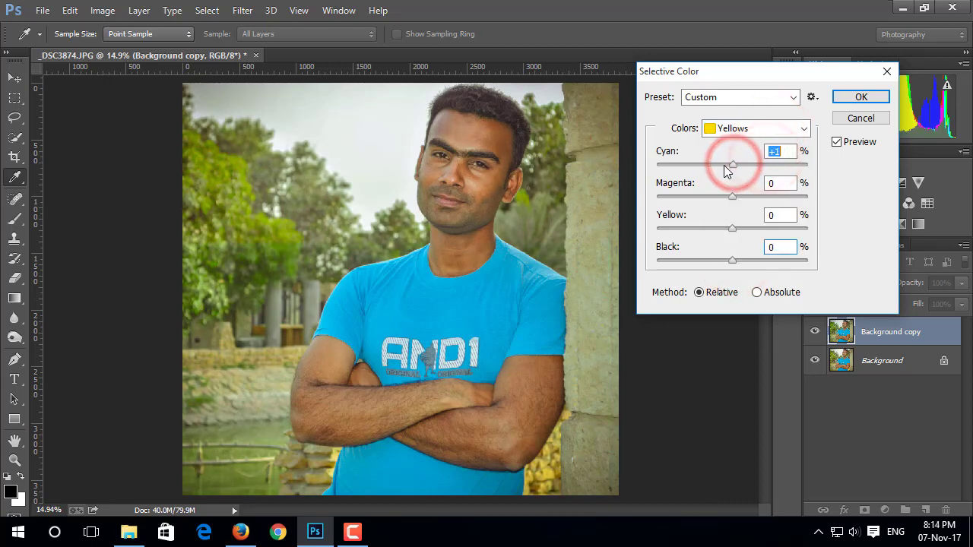
drag(732, 261, 728, 261)
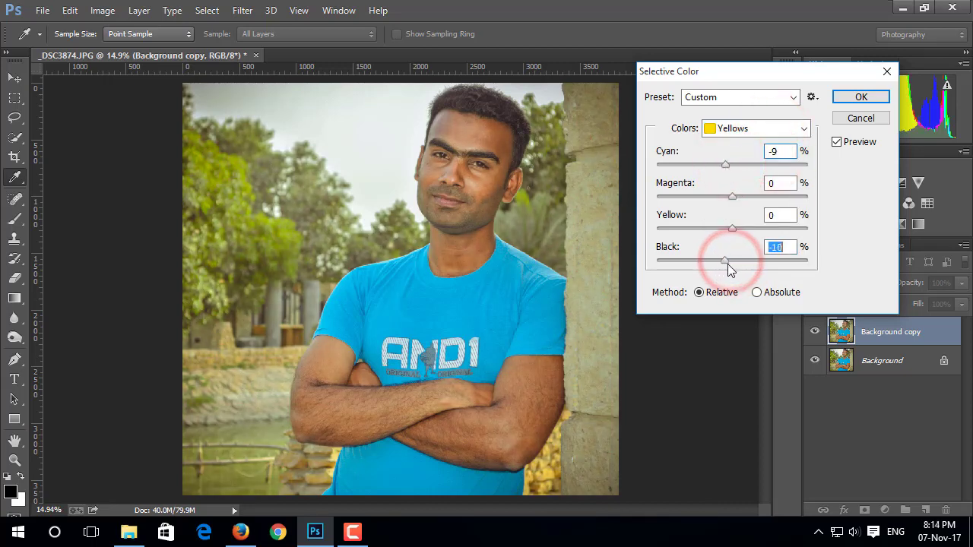
click(861, 97)
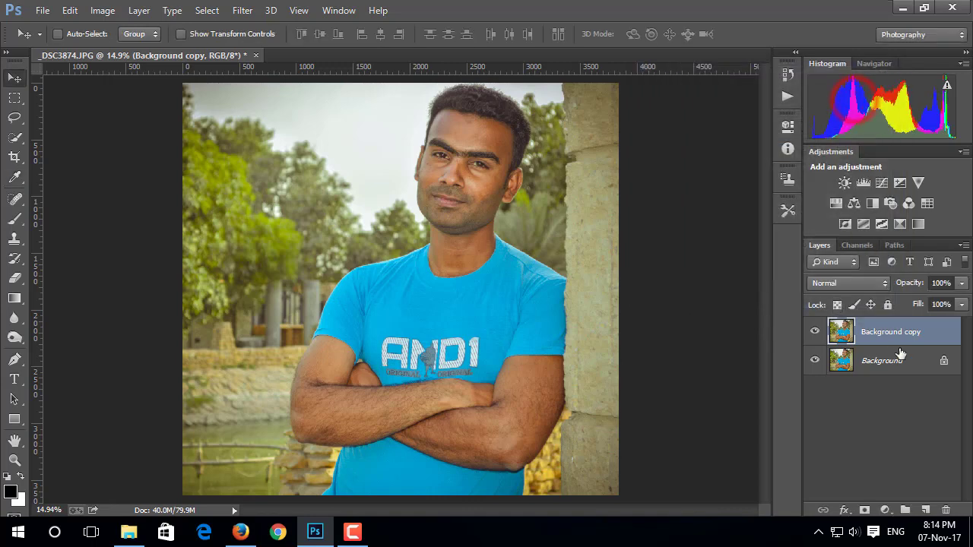
click(815, 333)
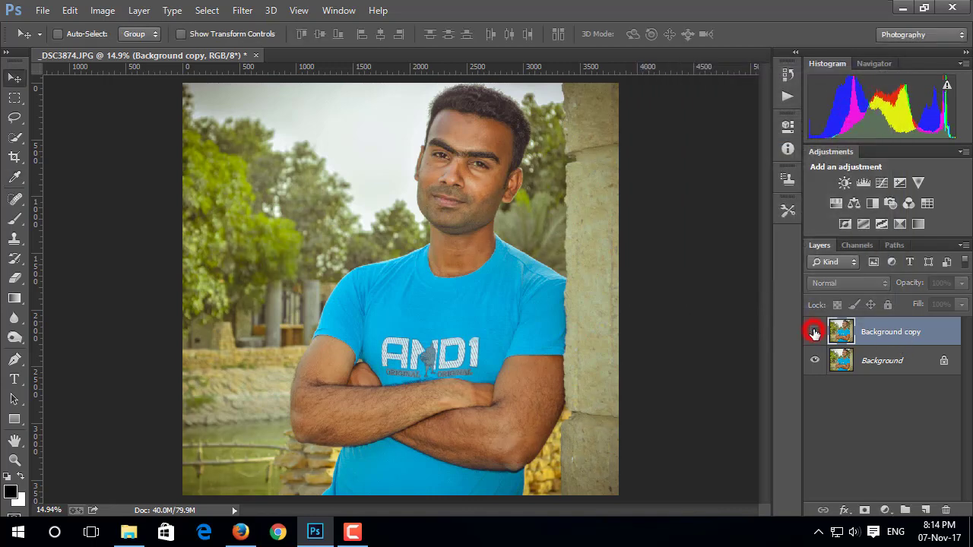
right_click(932, 347)
click(710, 432)
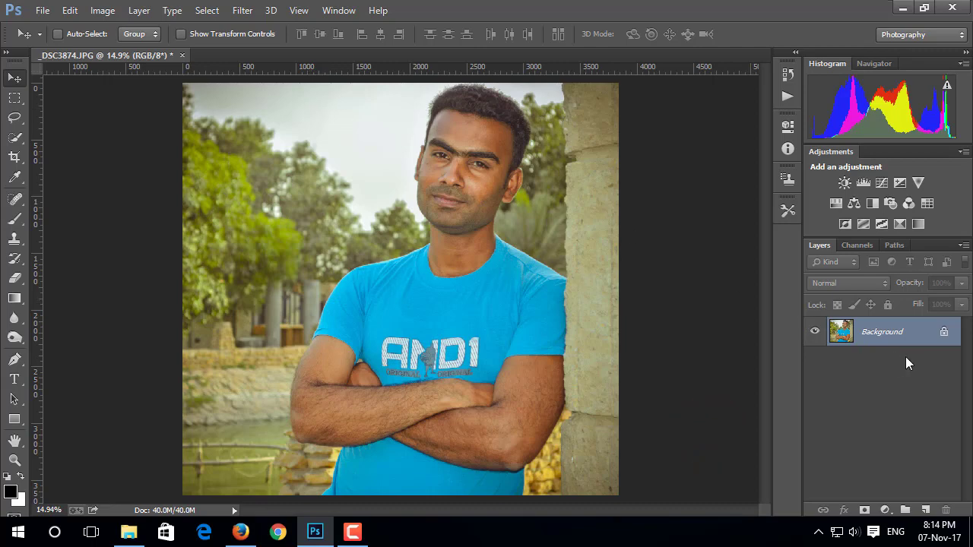
key(ctrl+j)
Step: Run Color Efex Pro 4 on Layer 1, compare Contrast Only (-19%, soft 9%), and add a filter slot
click(238, 11)
mouse_move(269, 358)
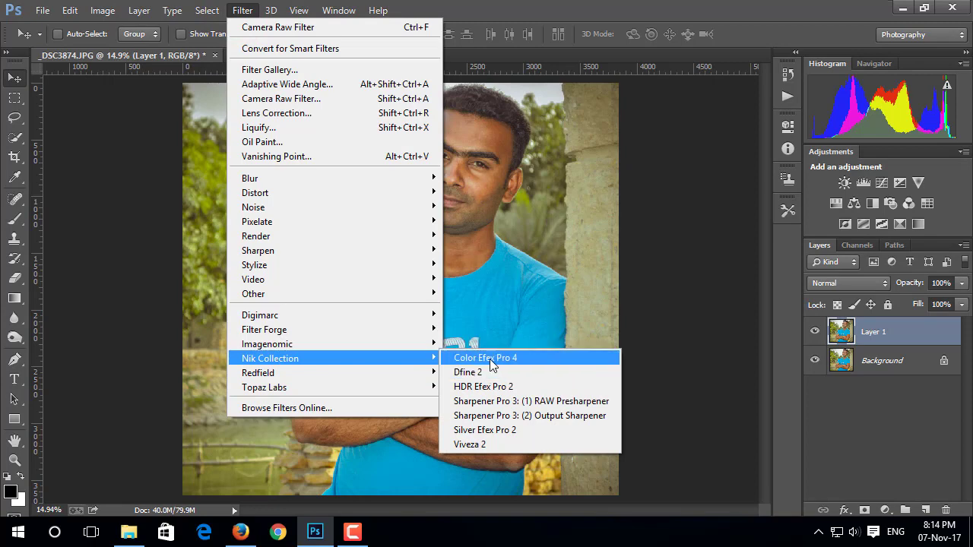
click(486, 358)
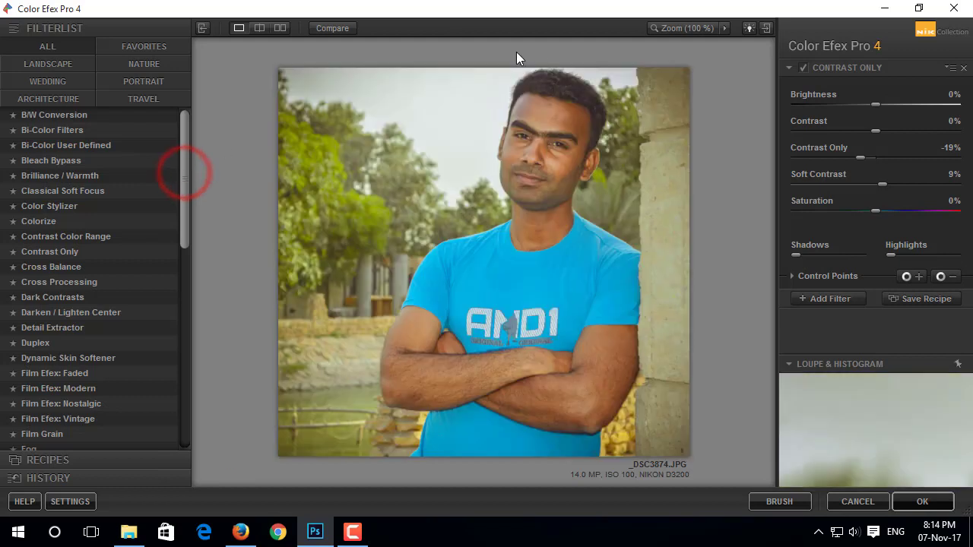
click(801, 69)
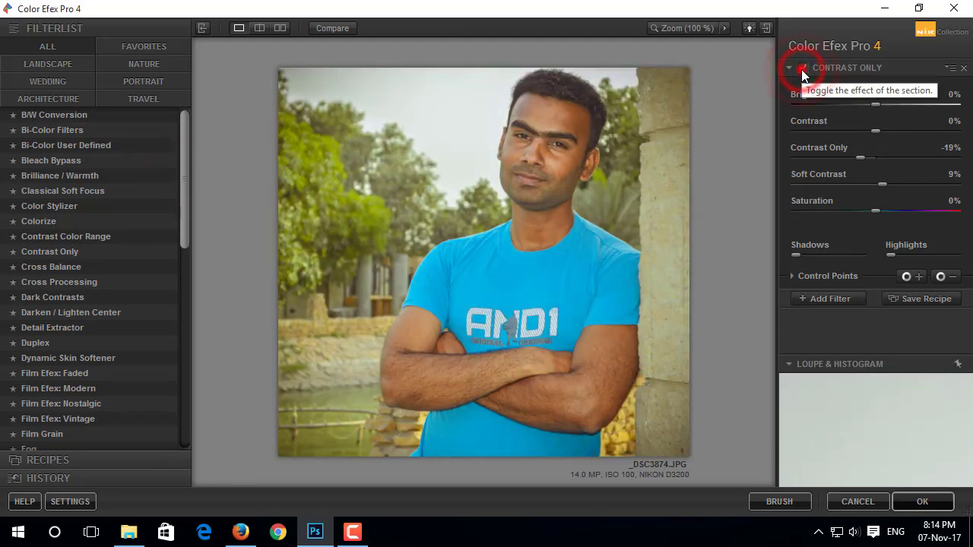
click(803, 70)
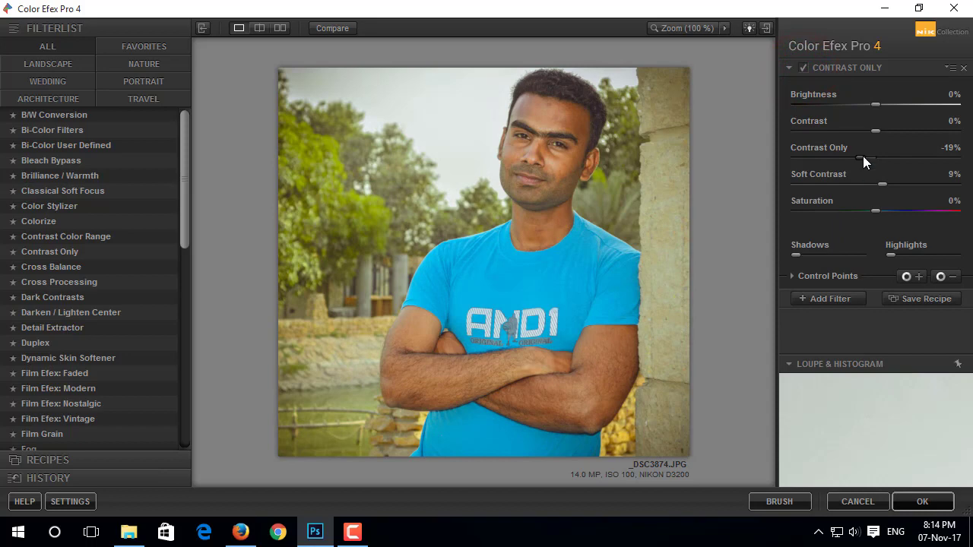
click(830, 295)
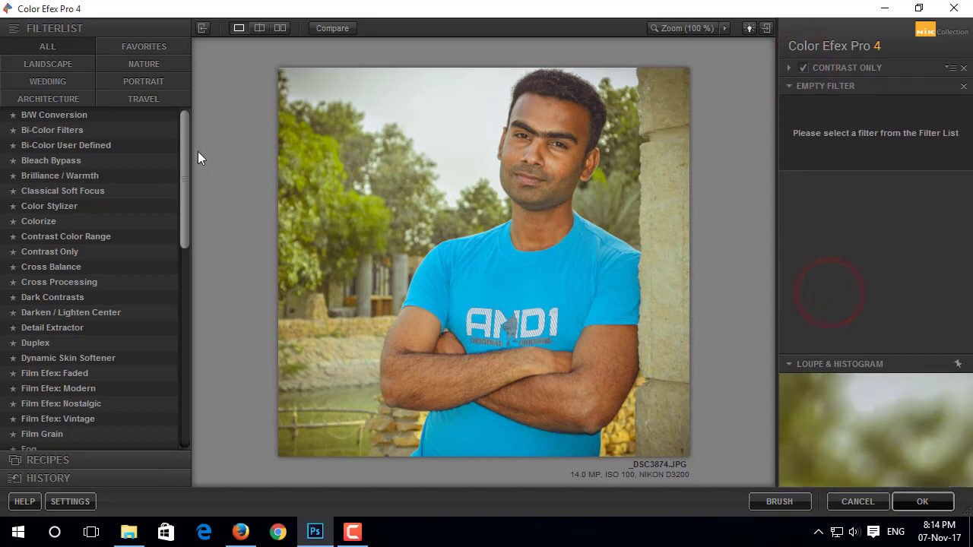
Step: Try Color Stylizer, Bi-Color and Colorize, settle on Contrast Color Range, then add another filter slot
drag(185, 148, 187, 168)
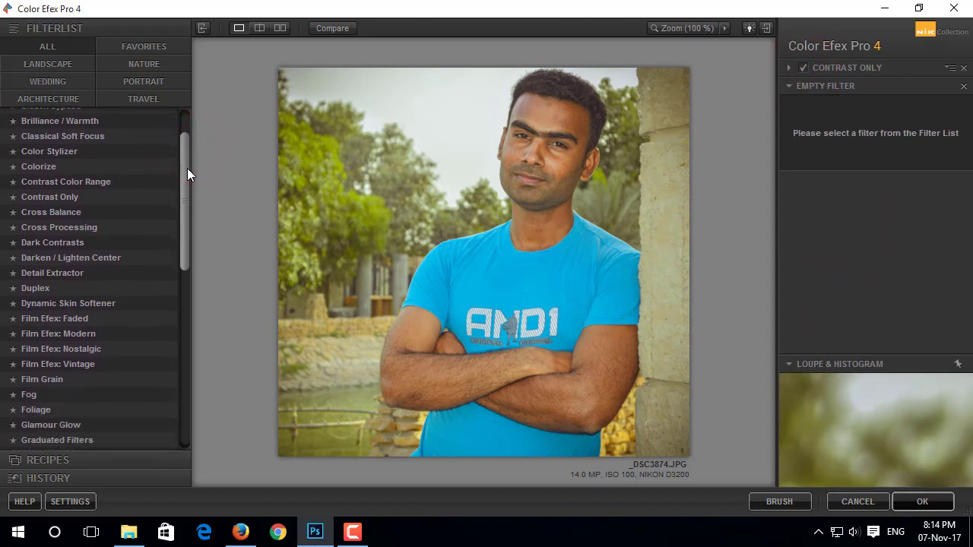
scroll(159, 178, up, 2)
click(57, 182)
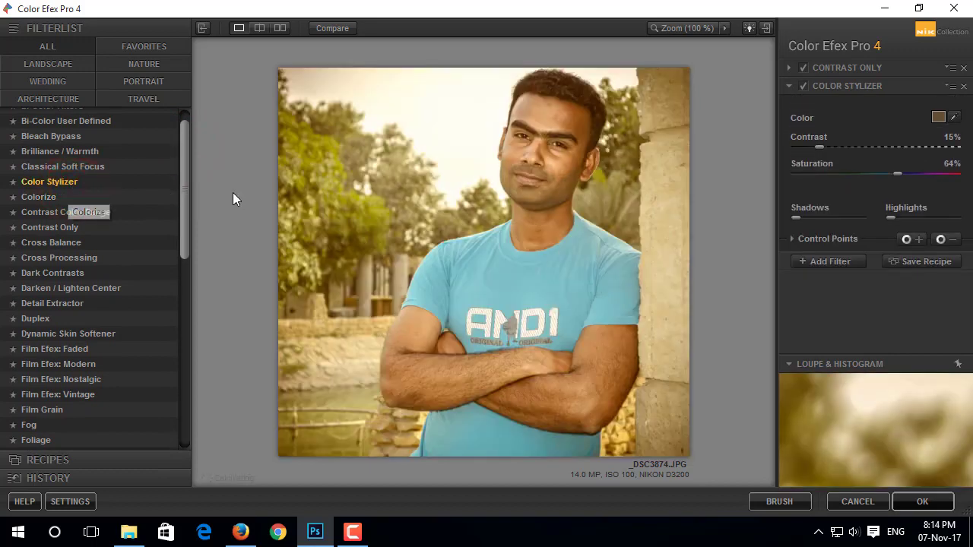
drag(184, 191, 183, 181)
click(45, 130)
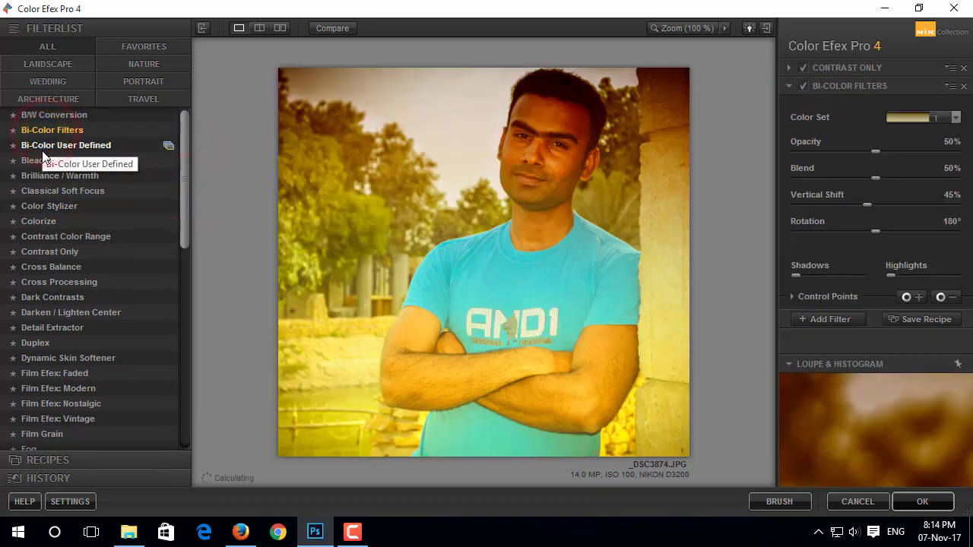
click(38, 220)
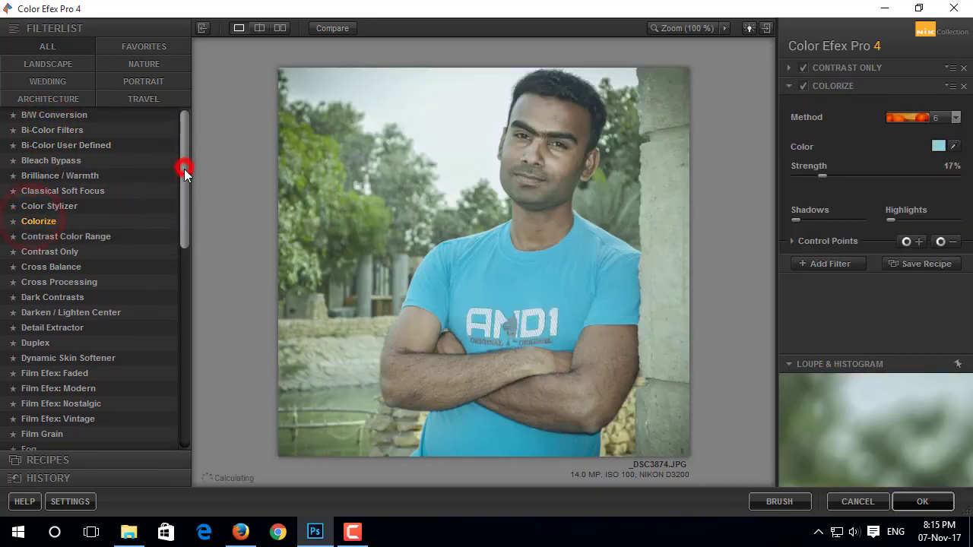
drag(184, 169, 182, 184)
click(67, 198)
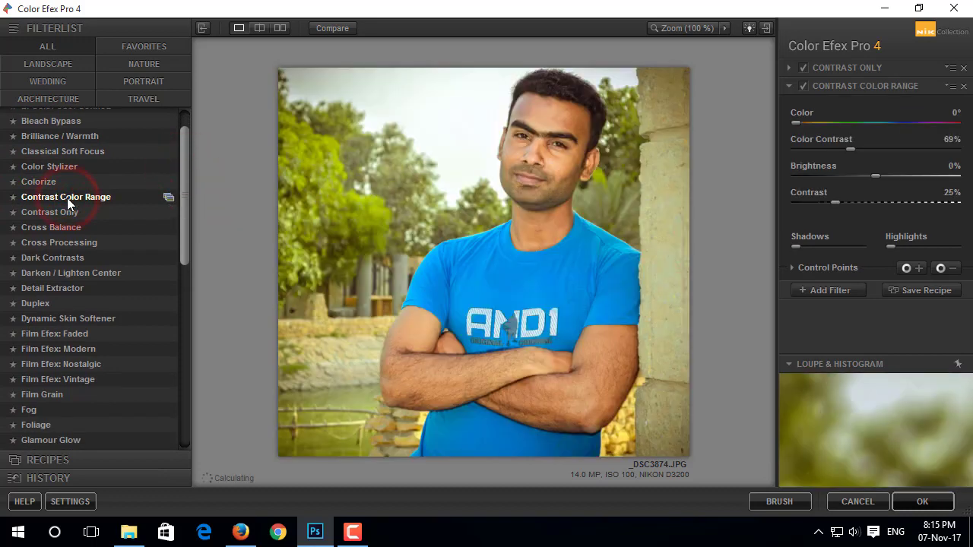
click(831, 291)
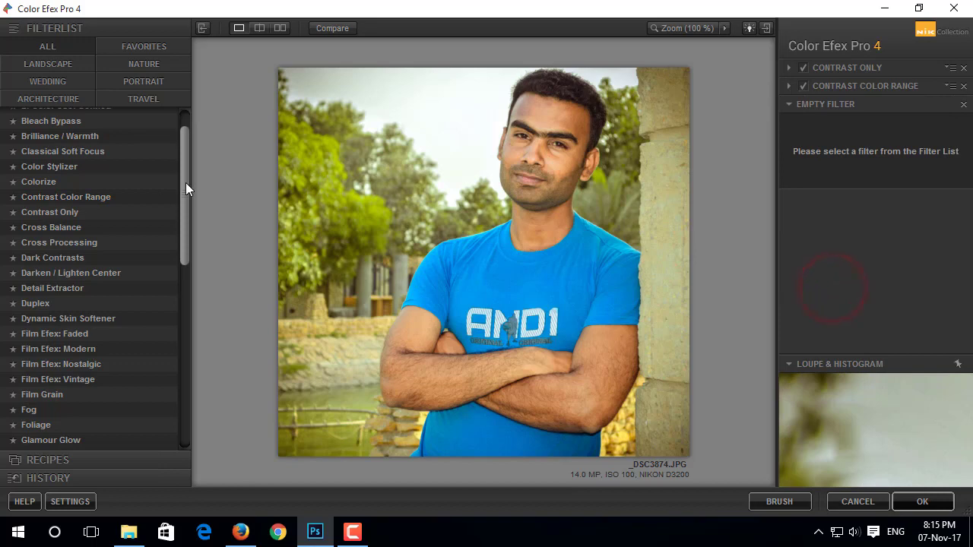
drag(187, 183, 187, 255)
Step: Add Indian Summer with Enhance Foliage at 6%, then add an empty fourth filter slot
click(42, 378)
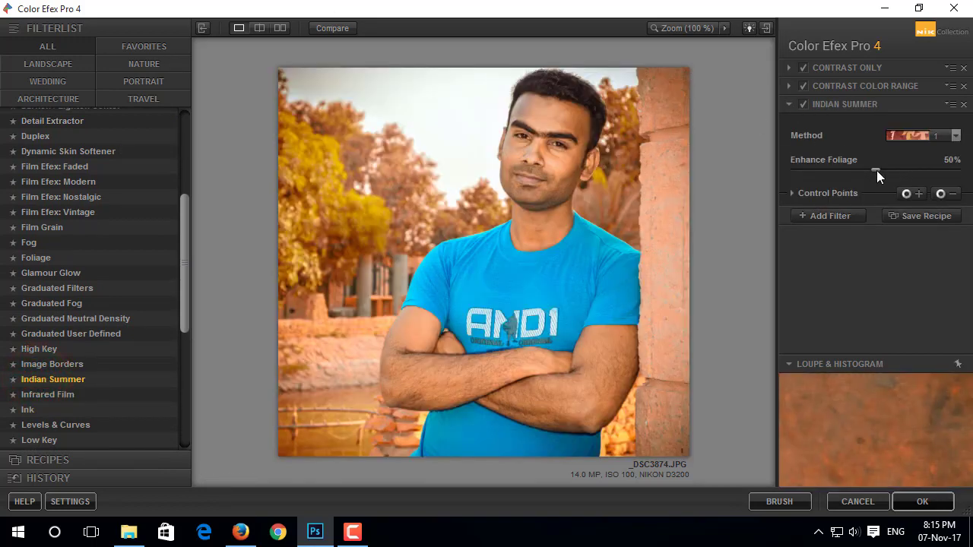
drag(876, 170, 801, 169)
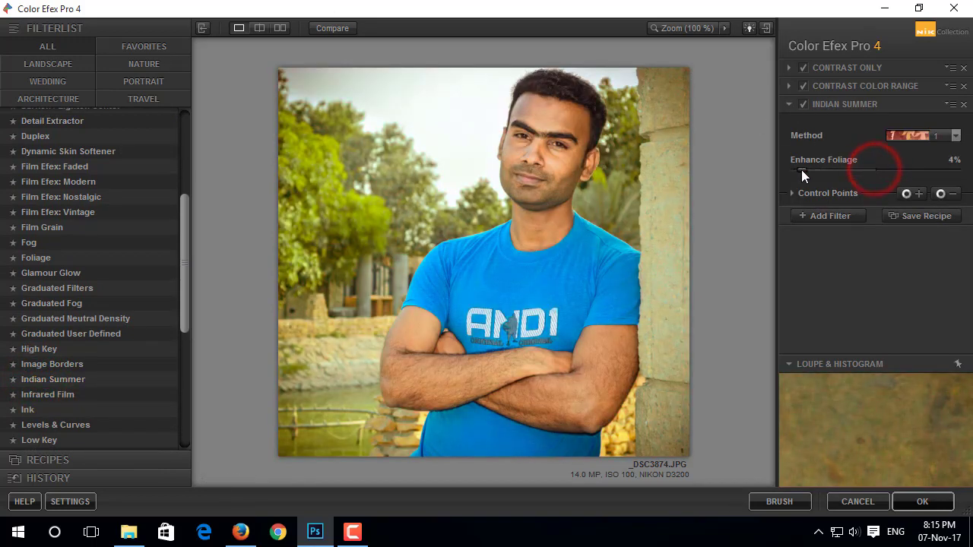
click(804, 105)
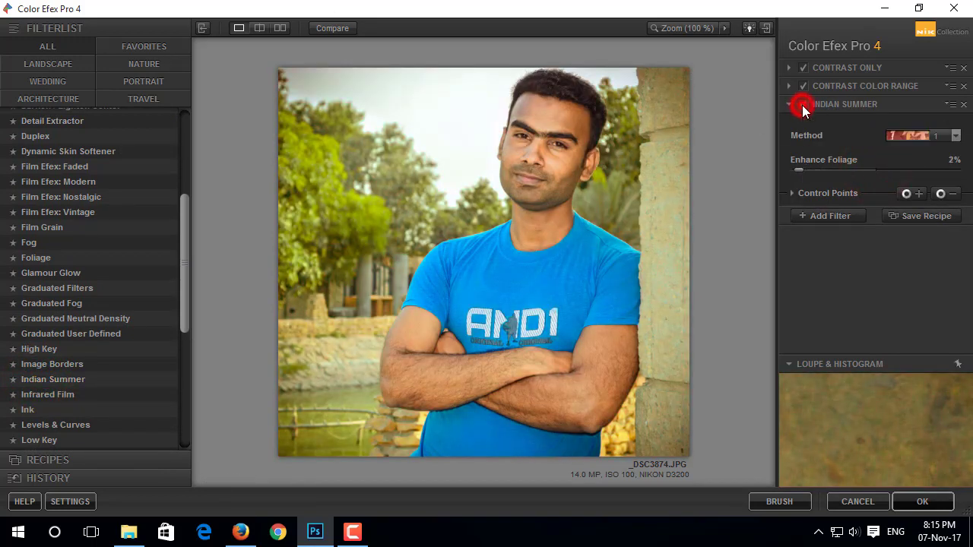
drag(797, 170, 806, 169)
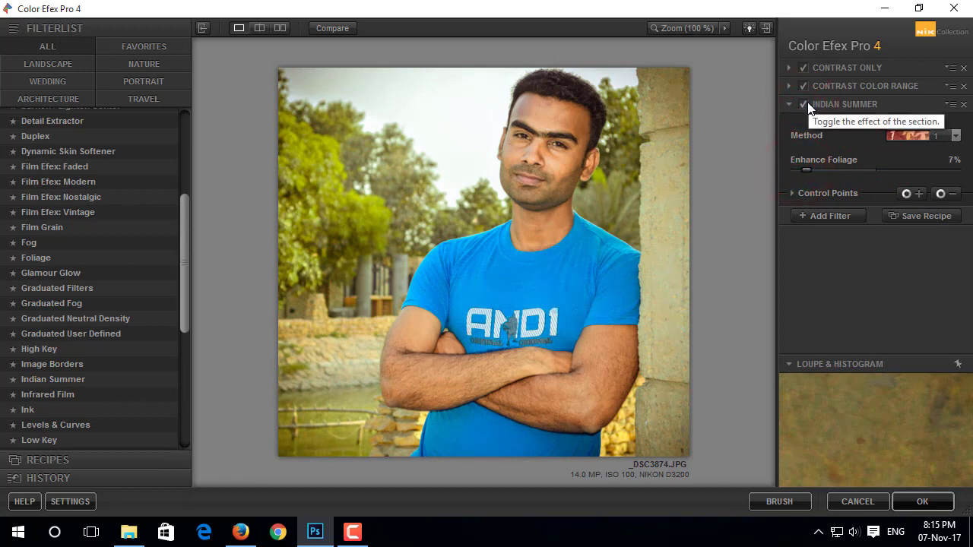
click(806, 104)
click(804, 169)
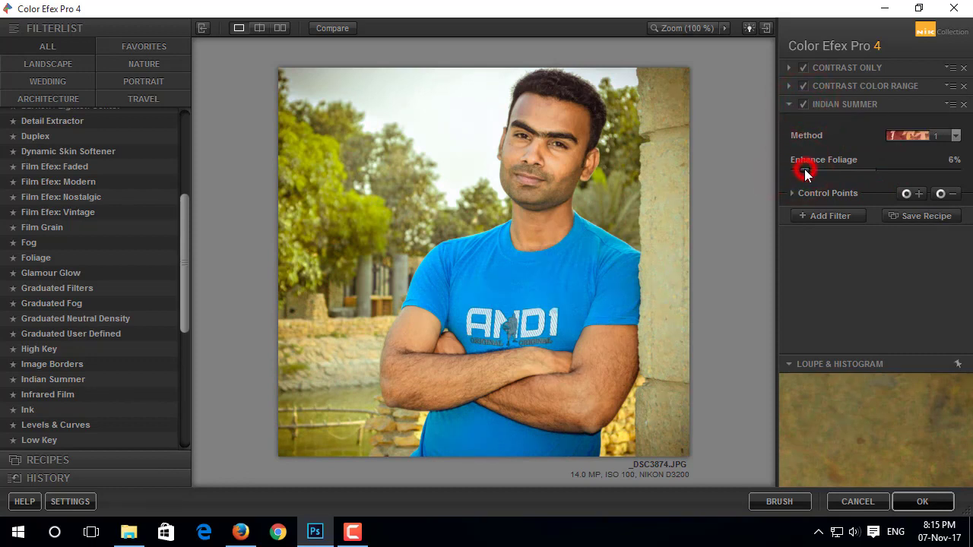
click(825, 216)
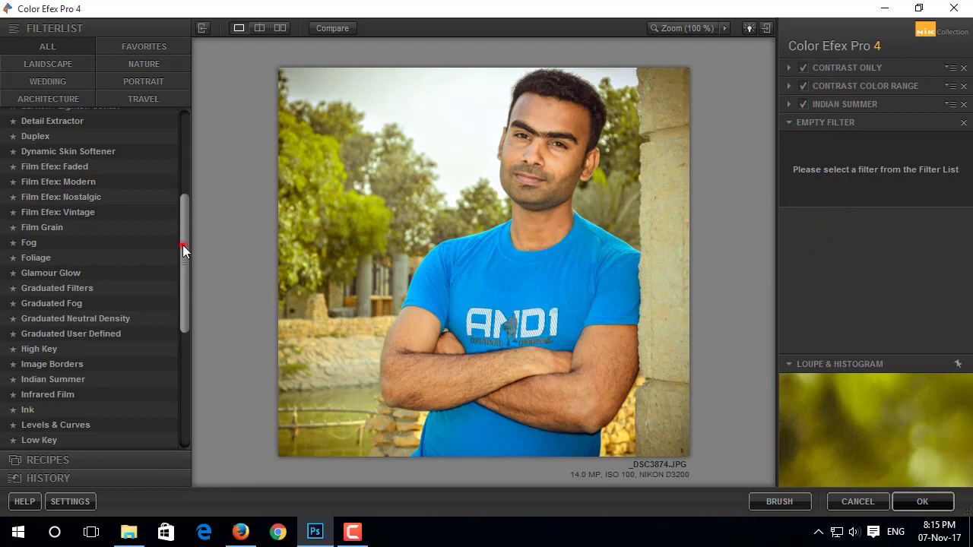
drag(183, 251, 185, 178)
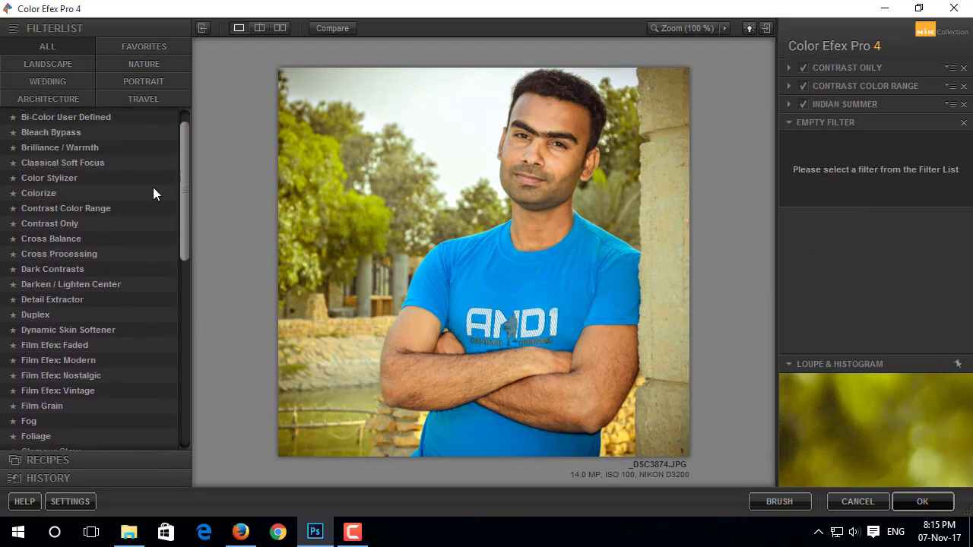
Step: Add Detail Extractor, compare it on and off, and apply the filter stack to Photoshop
click(54, 298)
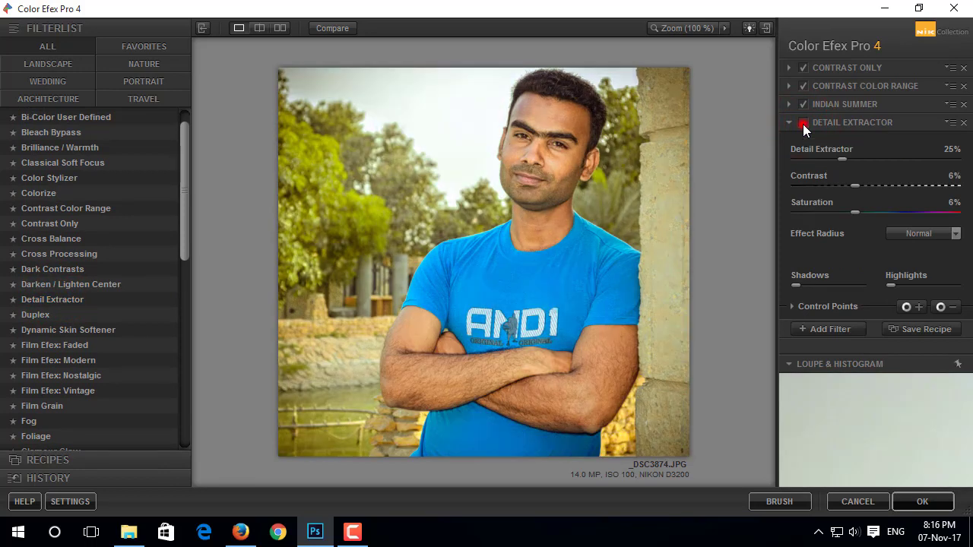
click(804, 124)
click(803, 123)
click(804, 124)
click(804, 124)
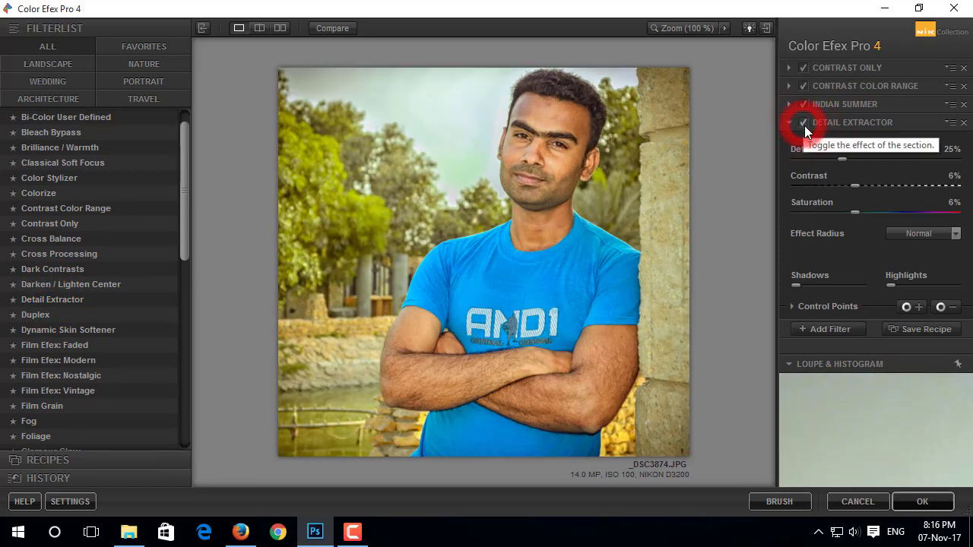
click(821, 331)
click(919, 503)
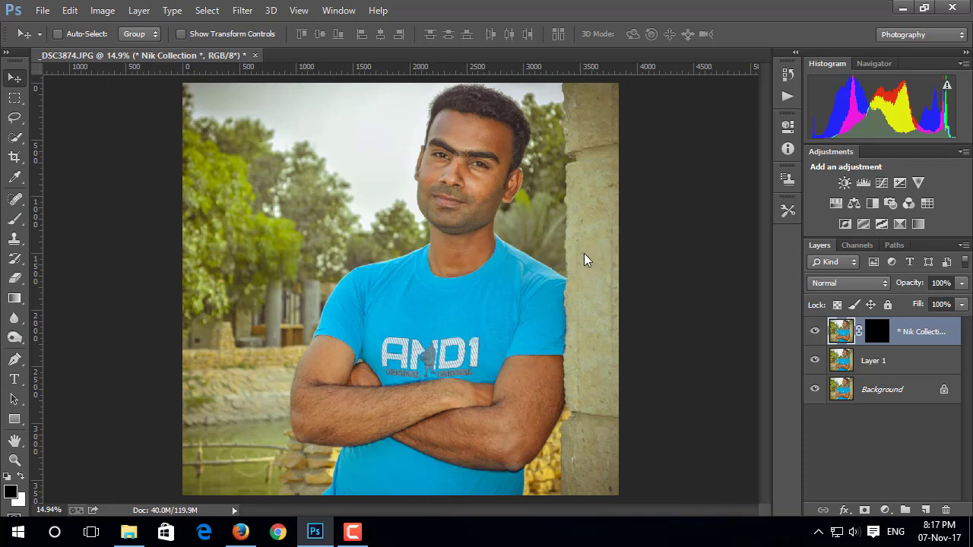
Step: Set the Color Efex Pro 4 layer to 80% opacity and merge all layers into one Background
click(815, 331)
click(815, 331)
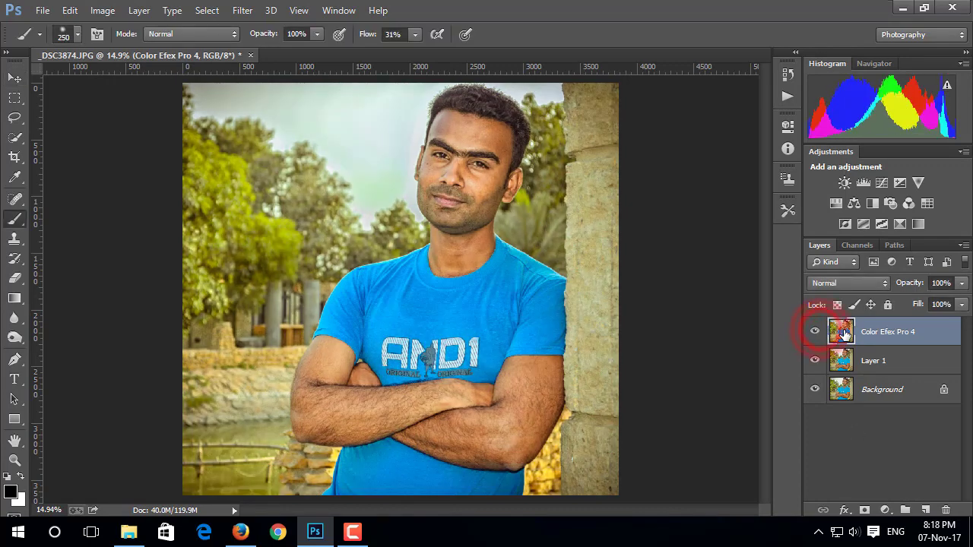
click(961, 284)
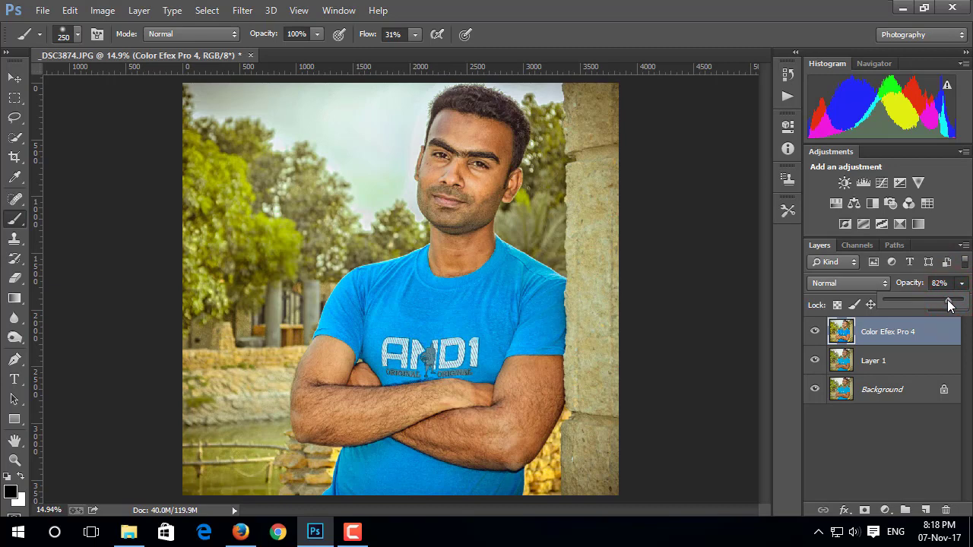
click(940, 331)
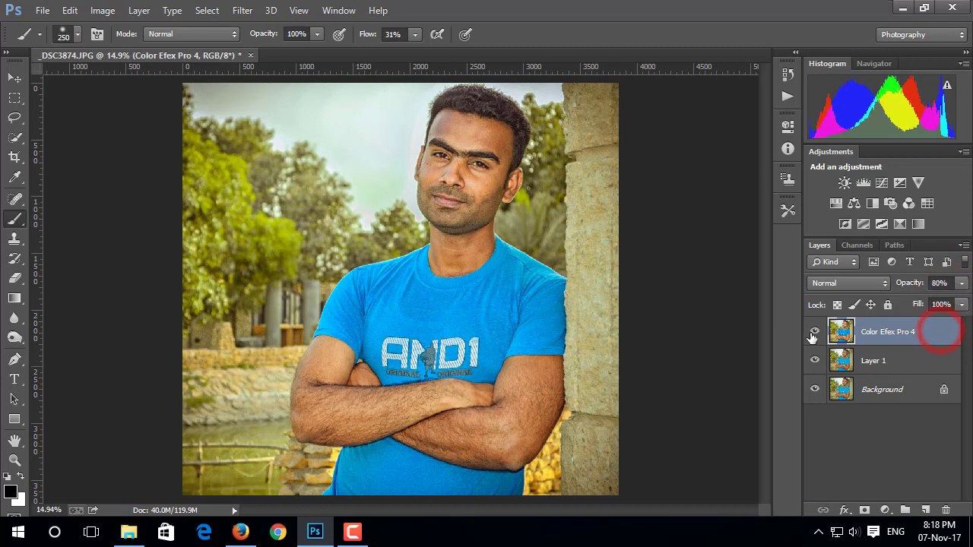
click(19, 79)
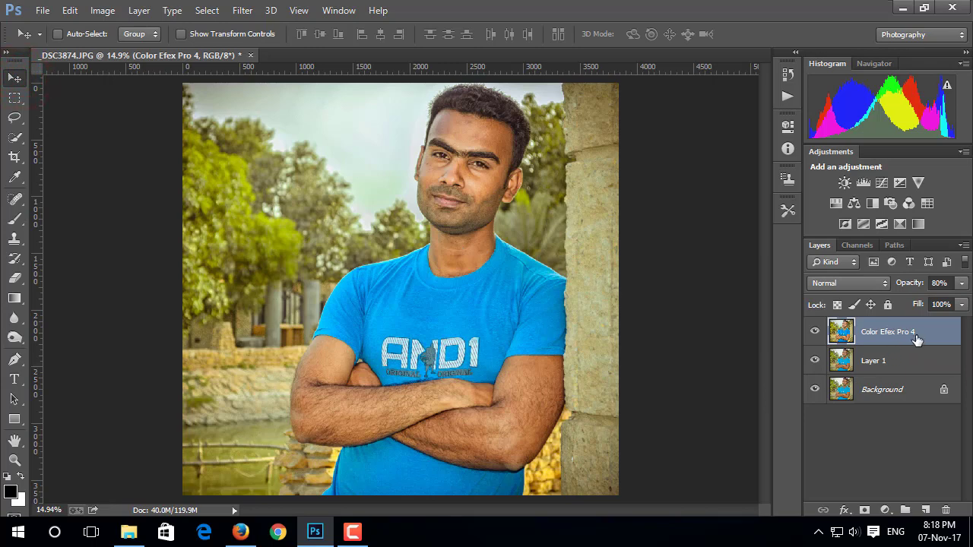
key(ctrl+shift+e)
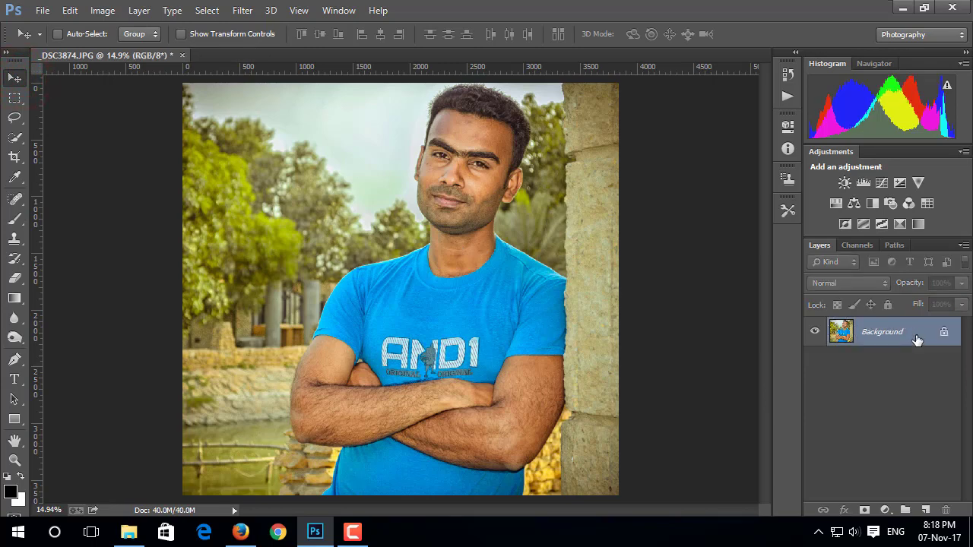
Step: Duplicate the Background to Layer 1, pick the Mixer Brush and sample the forehead skin tone
key(ctrl+j)
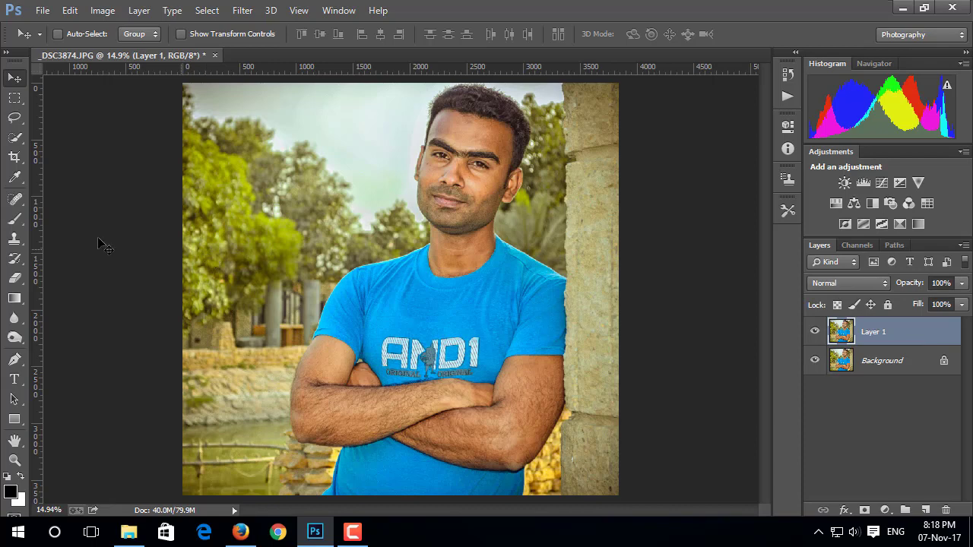
drag(15, 224, 80, 260)
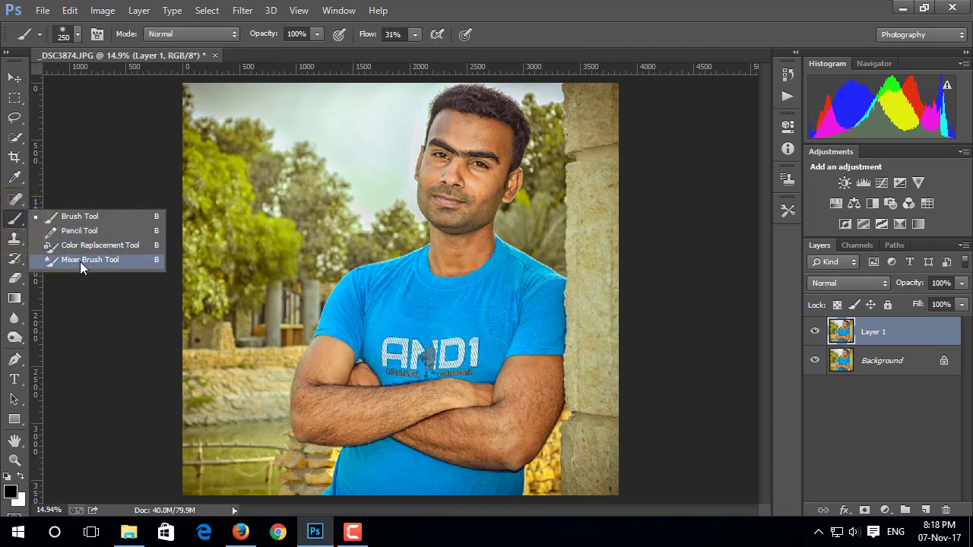
click(80, 262)
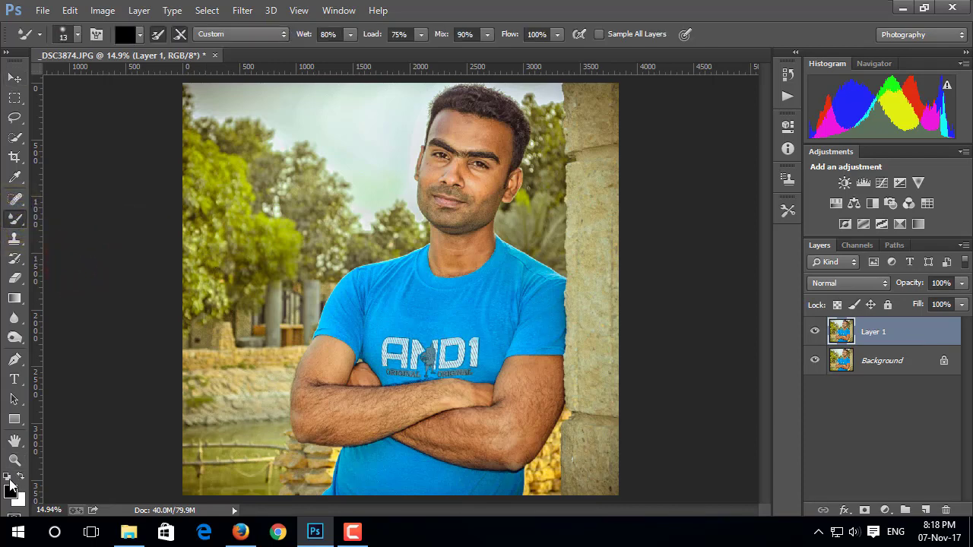
click(10, 491)
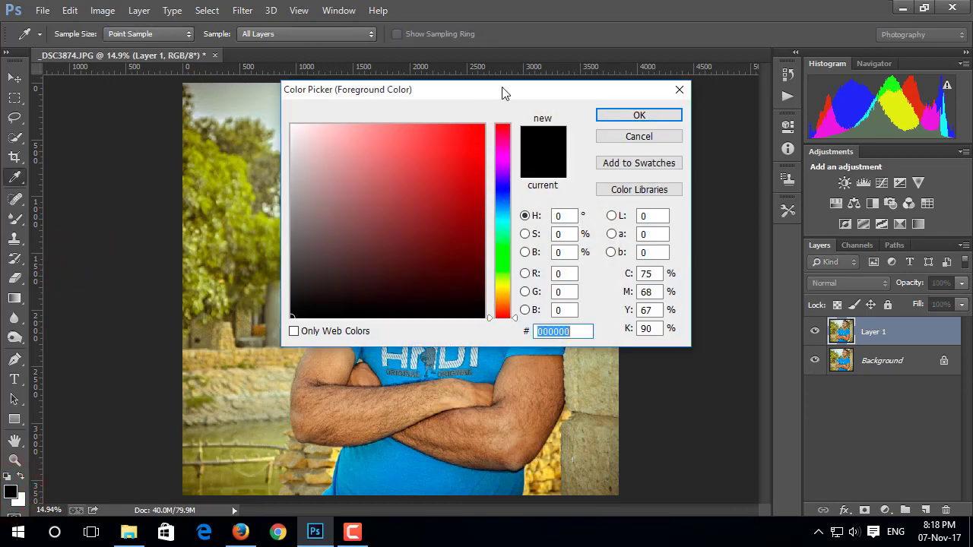
drag(502, 91, 801, 49)
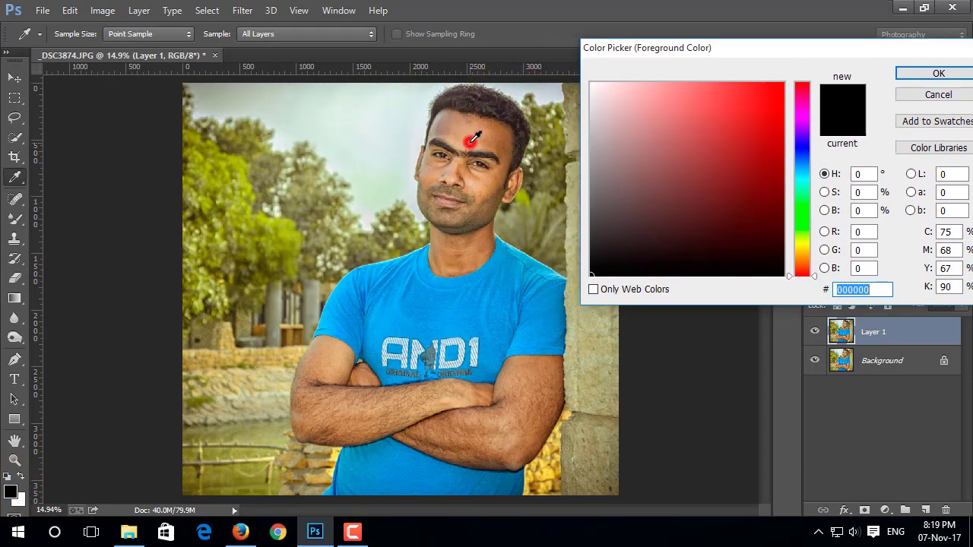
click(470, 140)
click(938, 73)
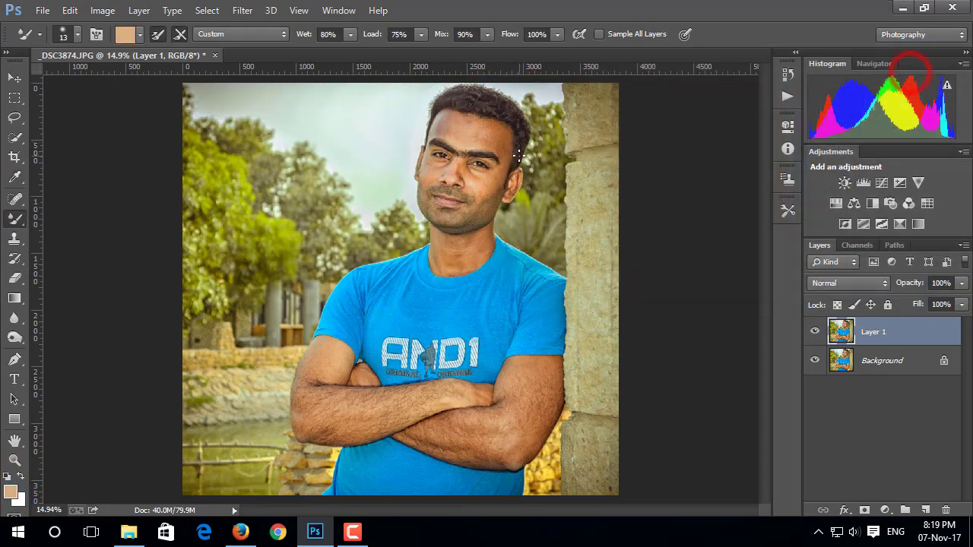
Step: At 50% zoom, blend the forehead skin with Mixer Brush strokes at sizes 250 and 150
key(ctrl+plus)
key(ctrl+plus)
key(ctrl+plus)
key(ctrl+plus)
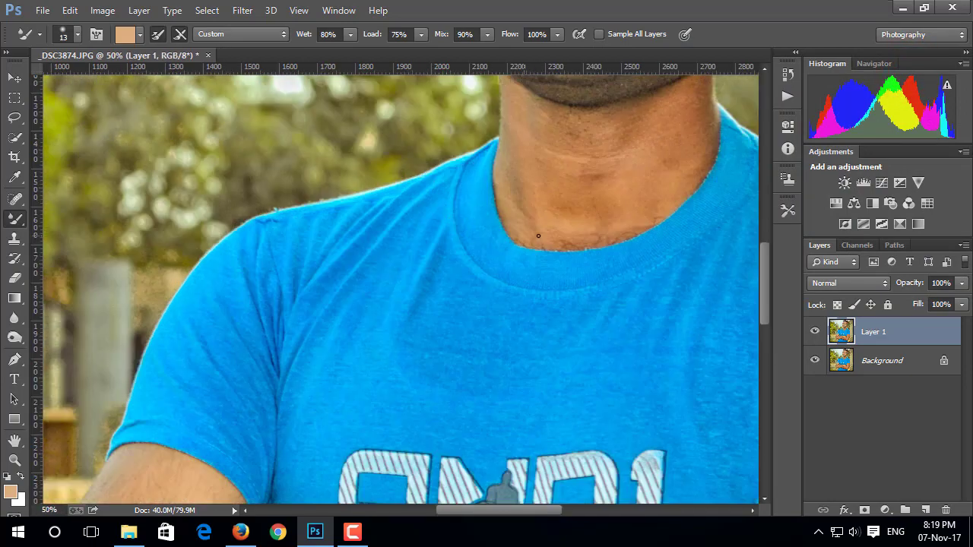
drag(580, 143, 446, 321)
drag(494, 205, 413, 380)
drag(443, 228, 441, 298)
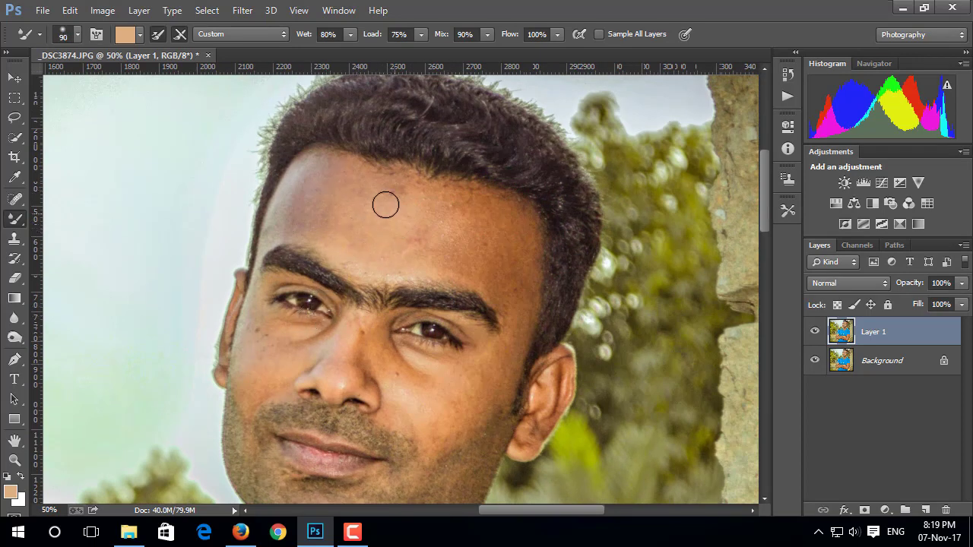
click(392, 196)
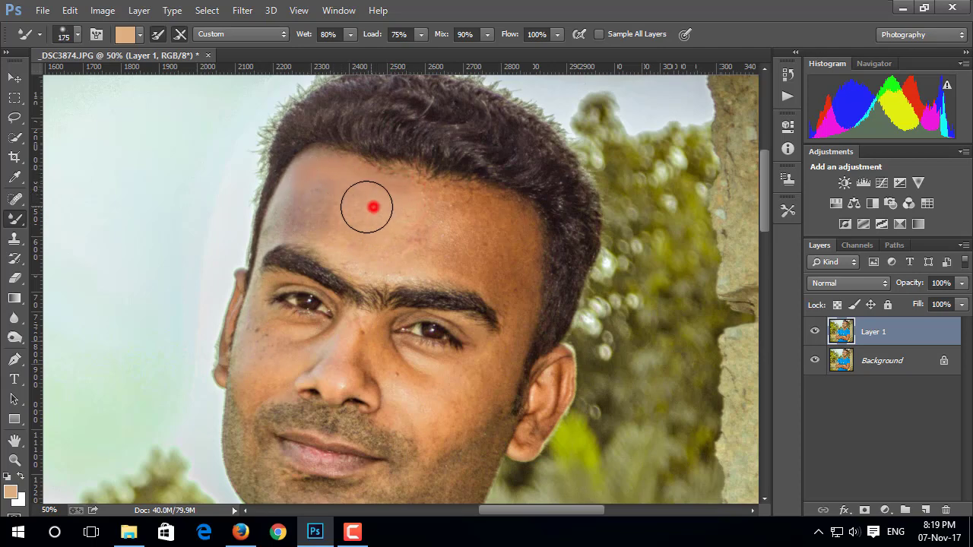
drag(367, 207, 316, 190)
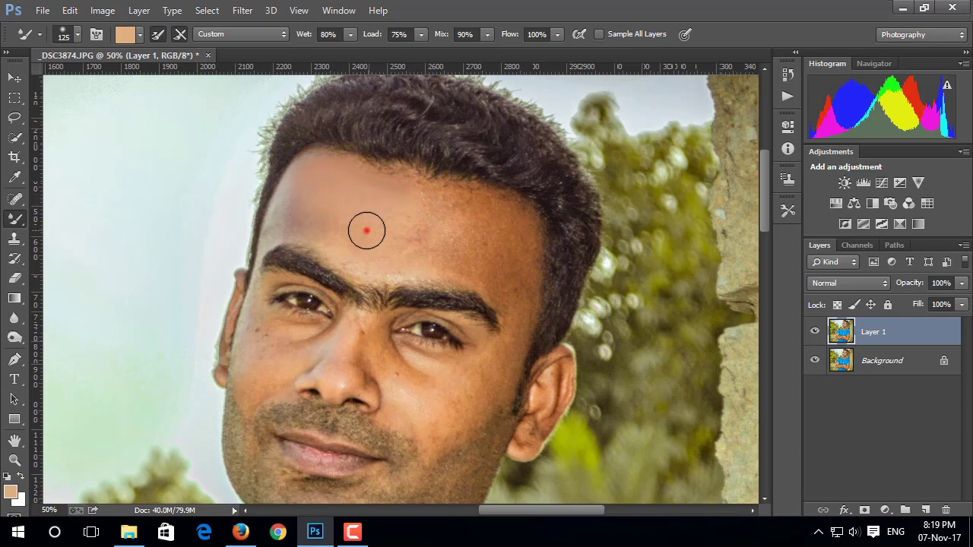
click(366, 230)
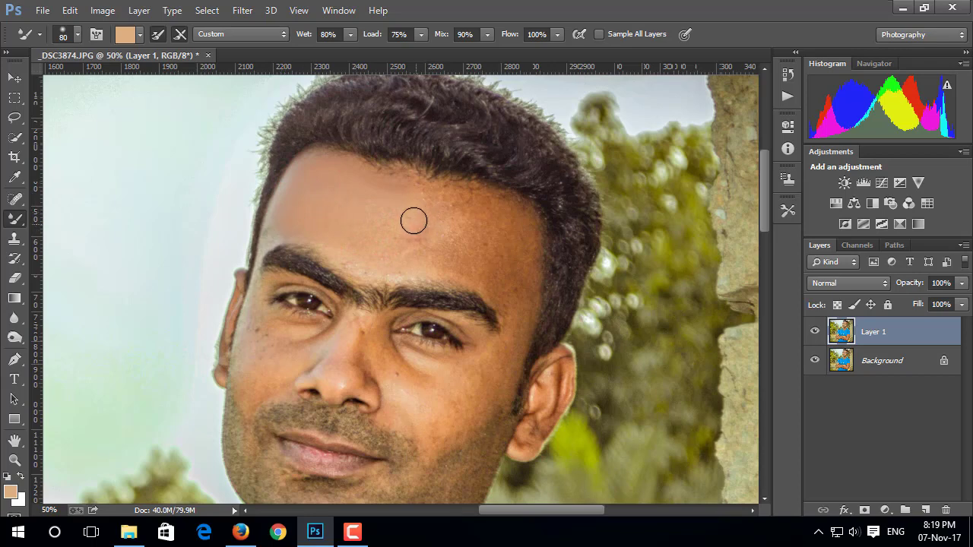
drag(510, 244, 506, 249)
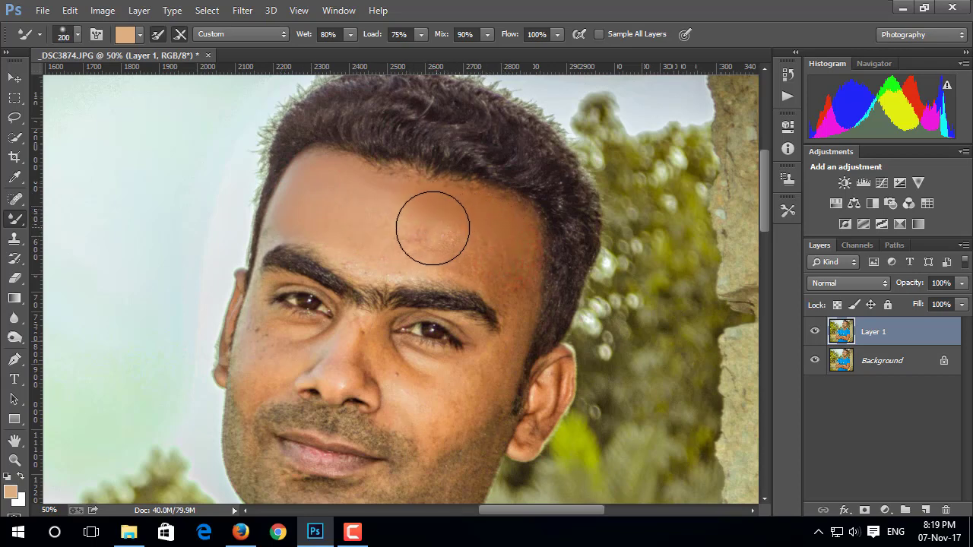
drag(427, 235, 507, 256)
key(bracketright)
drag(429, 234, 459, 215)
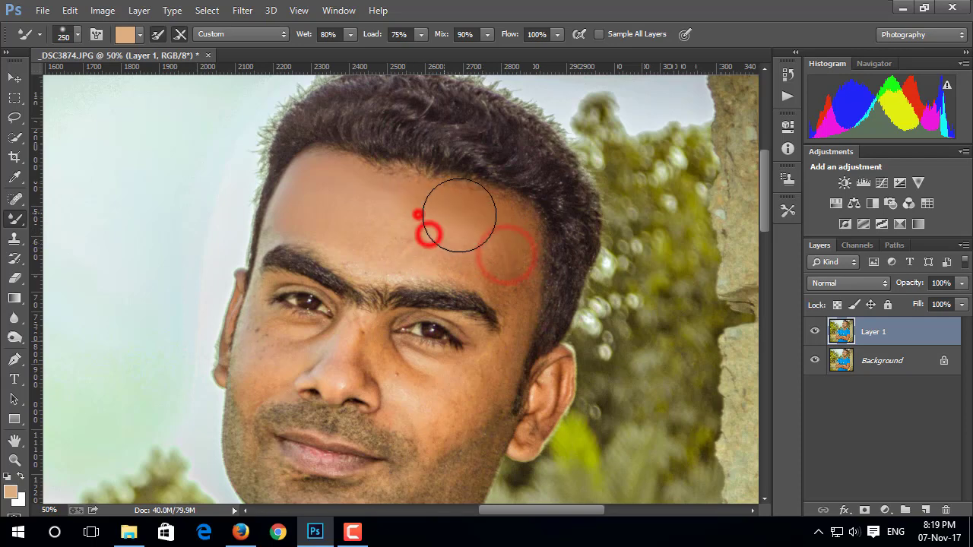
key(bracketleft)
key(bracketleft)
key(bracketleft)
mouse_move(390, 232)
mouse_down()
mouse_move(446, 270)
mouse_move(487, 229)
mouse_up()
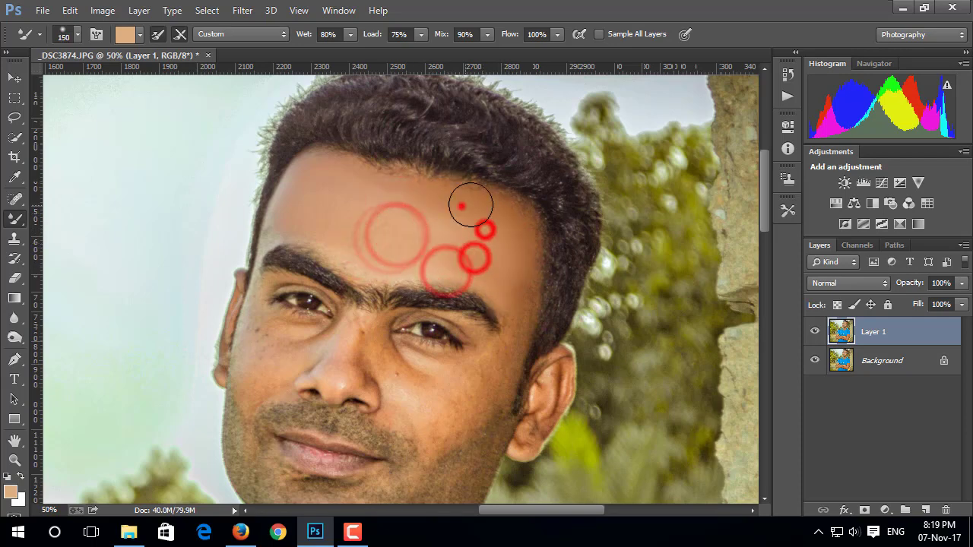
scroll(461, 206, down, 5)
Step: Blend the cheek and under-eye skin, stepping back one state in History
key(bracketleft)
drag(430, 304, 419, 323)
click(466, 257)
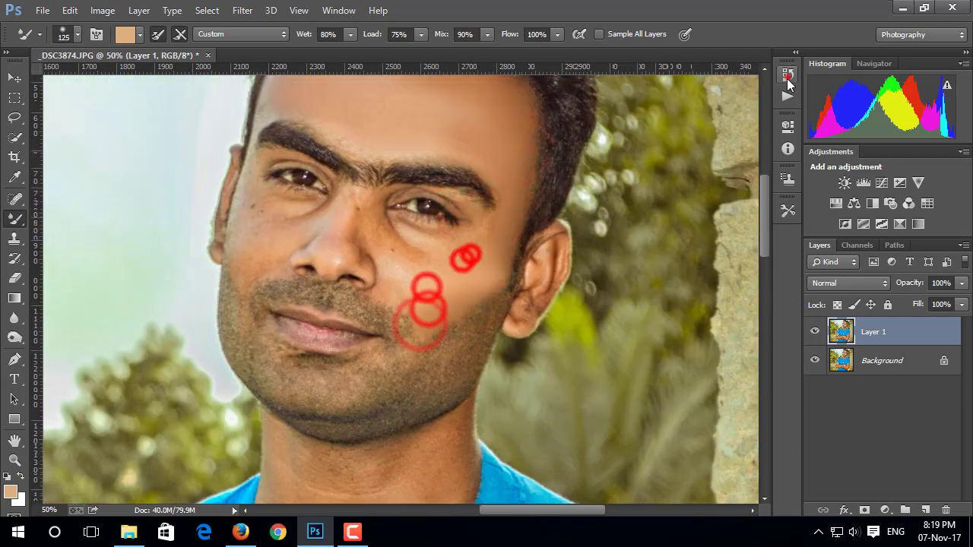
click(787, 74)
click(673, 153)
click(787, 74)
key(bracketleft)
key(bracketleft)
click(428, 298)
click(452, 279)
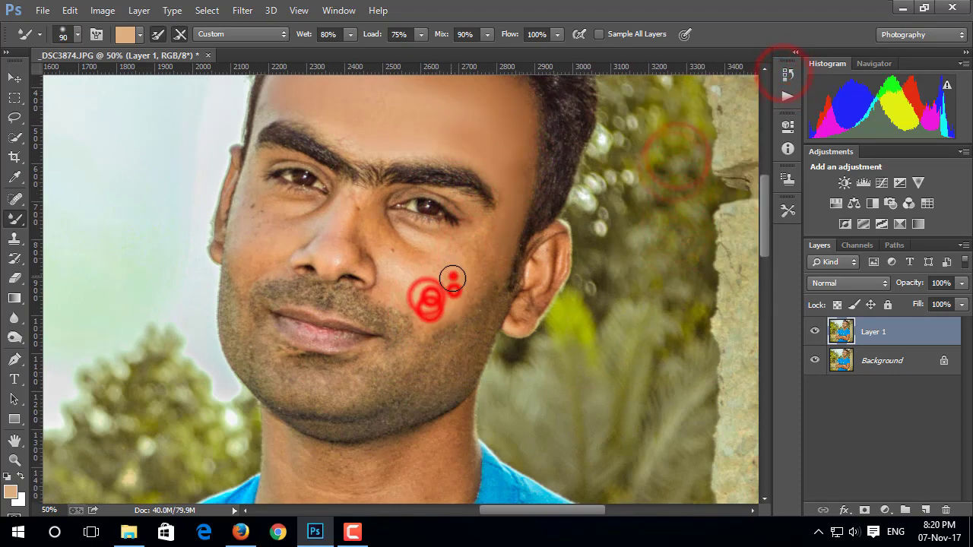
mouse_move(452, 279)
mouse_down()
mouse_move(494, 244)
mouse_move(423, 240)
mouse_up()
click(494, 243)
click(401, 239)
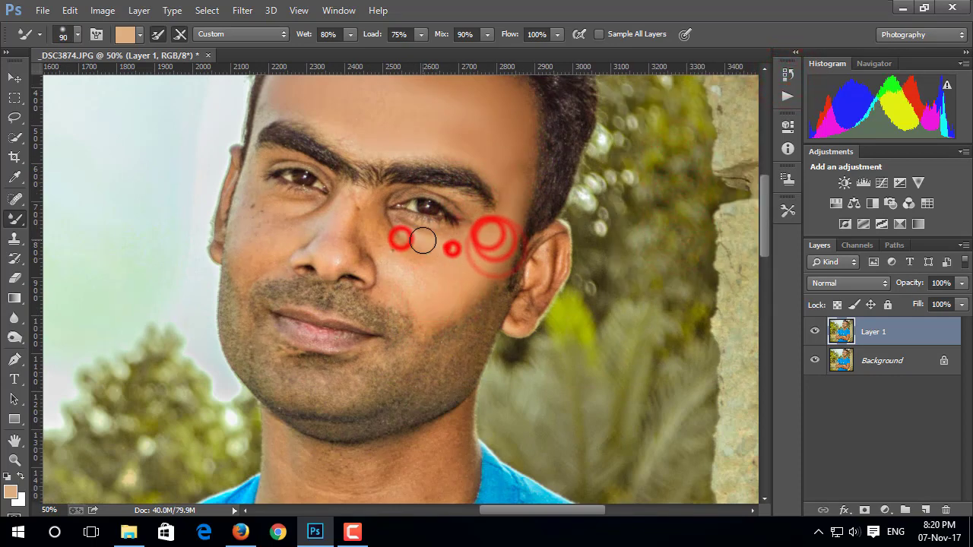
Step: Smooth the nose bridge and the cheek below the eye with a smaller brush
key(bracketleft)
key(bracketleft)
key(bracketleft)
click(434, 247)
click(357, 226)
mouse_move(360, 199)
mouse_down()
mouse_move(365, 259)
mouse_move(308, 217)
mouse_move(289, 240)
mouse_up()
click(349, 252)
click(334, 220)
key(bracketright)
key(bracketright)
click(255, 207)
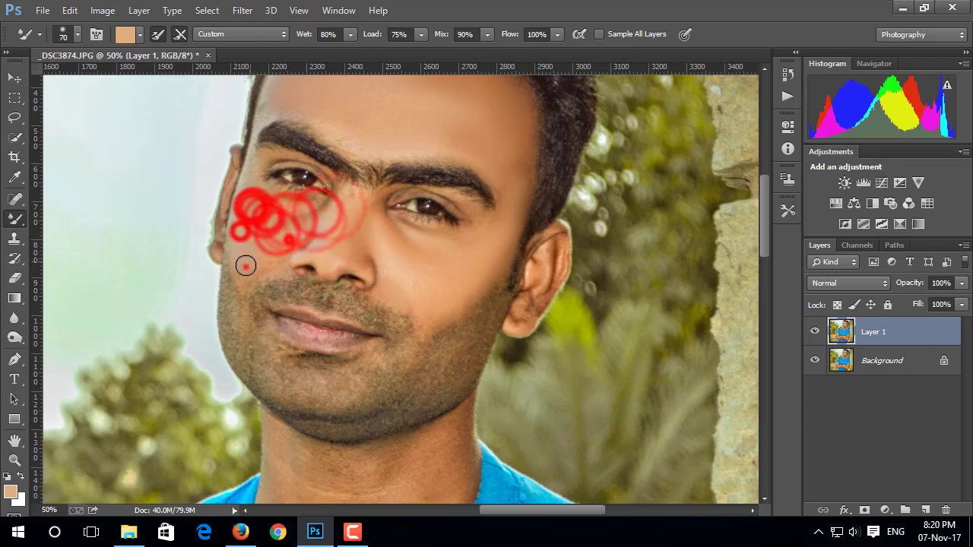
Step: Smooth the skin under the chin, the neck and the upper arm with a larger brush
mouse_move(281, 342)
mouse_down()
mouse_move(282, 221)
mouse_move(281, 334)
mouse_up()
drag(304, 304, 304, 213)
key(bracketright)
key(bracketright)
key(bracketright)
drag(364, 251, 395, 197)
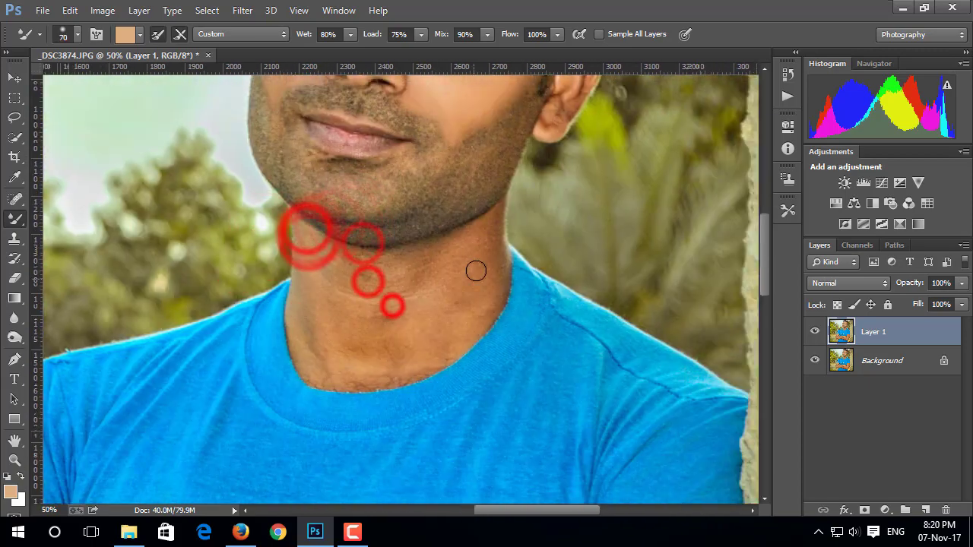
drag(476, 251, 475, 281)
drag(461, 330, 363, 376)
drag(304, 259, 319, 349)
key(bracketright)
key(bracketright)
mouse_move(335, 262)
mouse_down()
mouse_move(411, 285)
mouse_move(345, 349)
mouse_up()
drag(349, 293, 397, 276)
scroll(365, 357, down, 3)
key(bracketright)
key(bracketright)
key(bracketright)
mouse_move(332, 436)
mouse_down()
mouse_move(395, 266)
mouse_move(342, 250)
mouse_move(266, 337)
mouse_up()
Step: Blend the skin across both crossed forearms and the wrist with a large brush
scroll(304, 304, down, 3)
key(bracketright)
drag(484, 294, 412, 319)
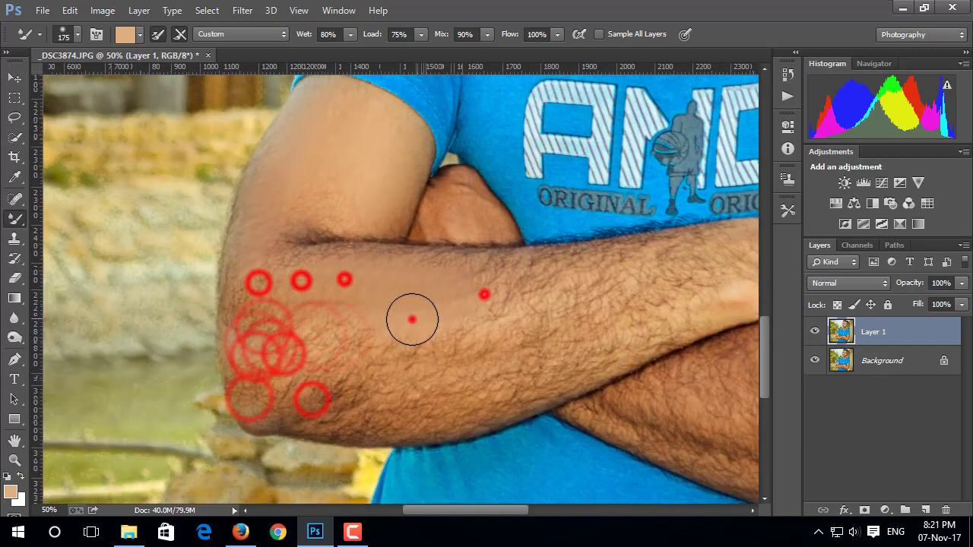
drag(434, 356, 279, 358)
scroll(266, 342, right, 2)
scroll(266, 343, right, 4)
drag(250, 285, 380, 289)
drag(235, 377, 419, 340)
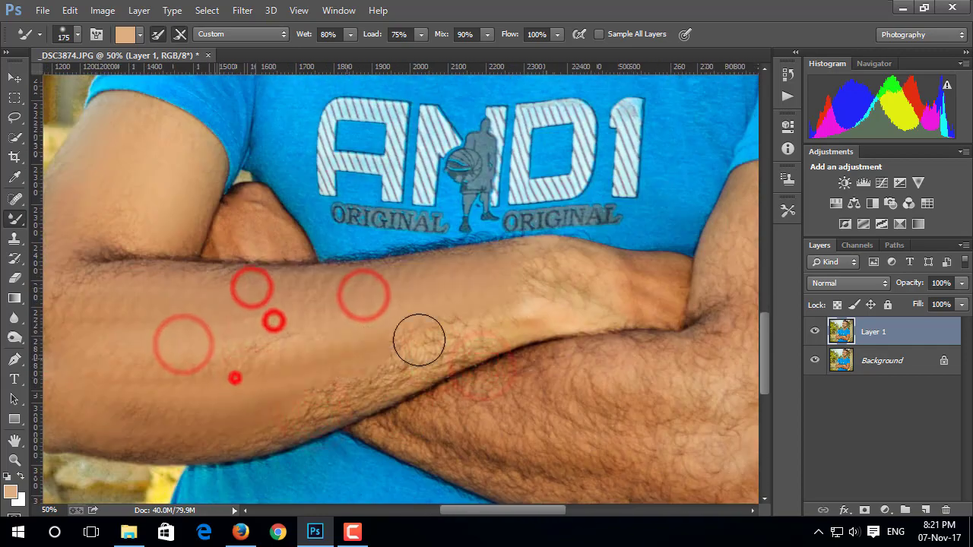
scroll(267, 370, right, 3)
scroll(167, 309, down, 3)
scroll(306, 326, up, 4)
scroll(306, 326, right, 2)
key(bracketleft)
key(bracketleft)
click(304, 311)
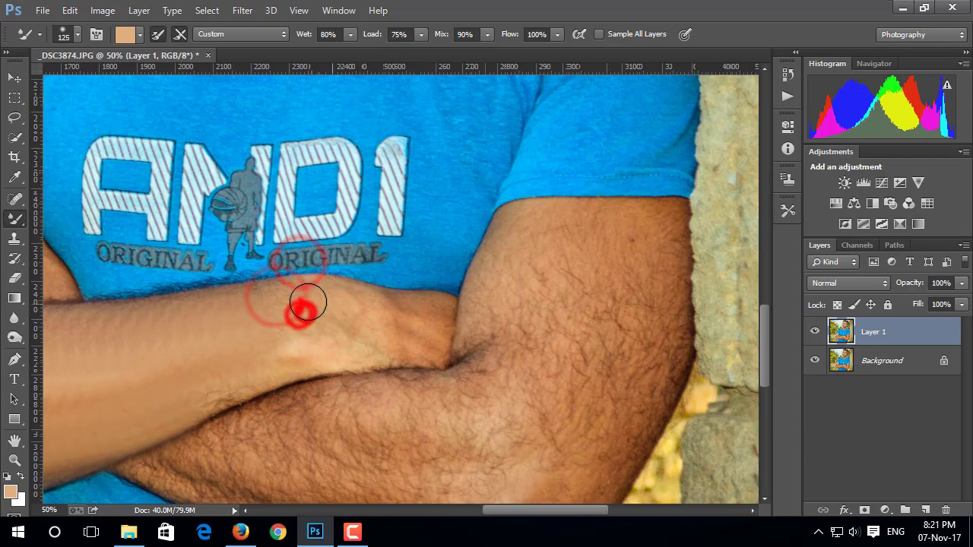
Step: Dab the forearm skin with a smaller brush to even out its tone
key(bracketleft)
key(bracketleft)
key(bracketleft)
scroll(408, 256, down, 3)
scroll(235, 279, down, 1)
scroll(342, 266, left, 4)
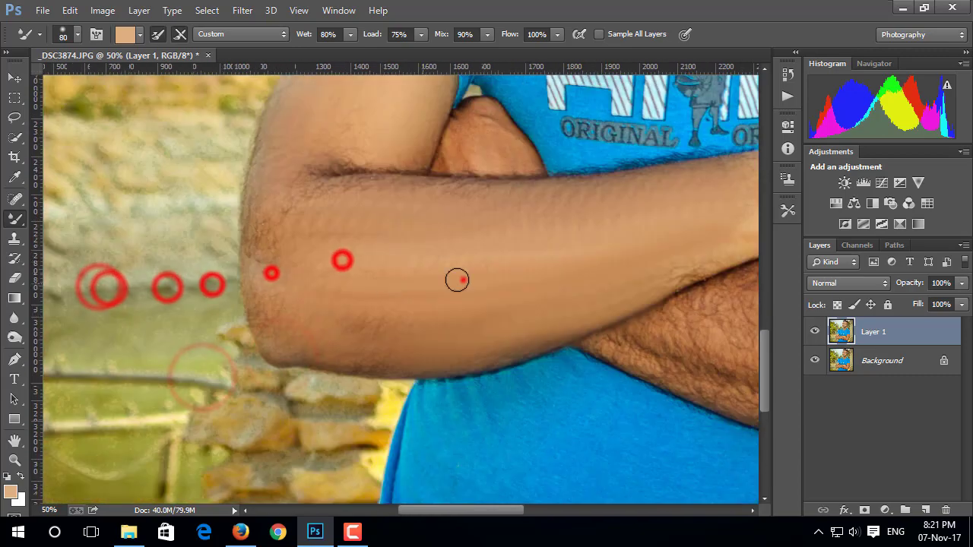
click(342, 256)
click(456, 195)
click(321, 233)
click(442, 269)
click(379, 276)
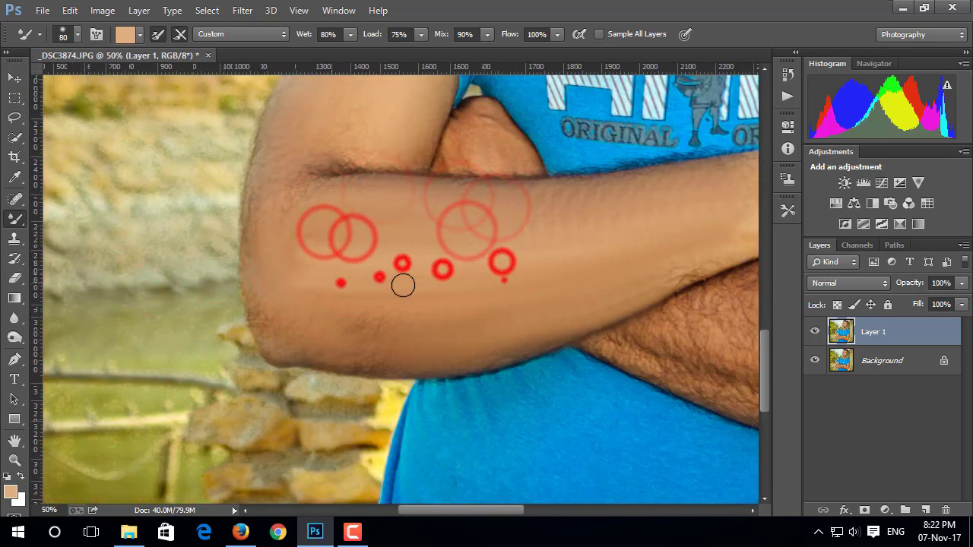
scroll(425, 251, right, 3)
scroll(174, 304, right, 3)
Step: Smooth the upper arm and elbow skin, enlarging then reducing the brush
key(bracketright)
key(bracketright)
key(bracketright)
click(342, 141)
key(bracketright)
key(bracketright)
click(373, 156)
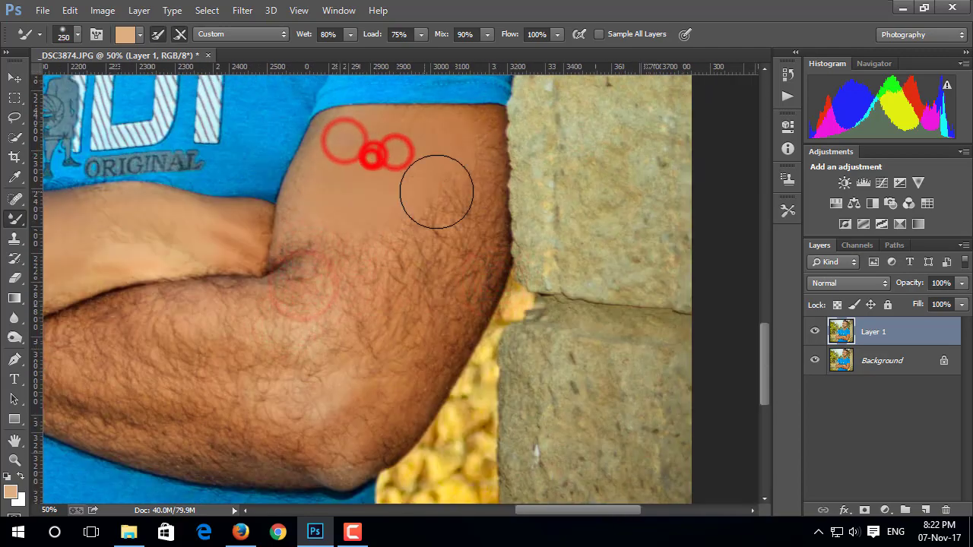
click(461, 210)
scroll(382, 281, down, 3)
scroll(383, 281, left, 3)
click(545, 246)
key(bracketleft)
click(480, 300)
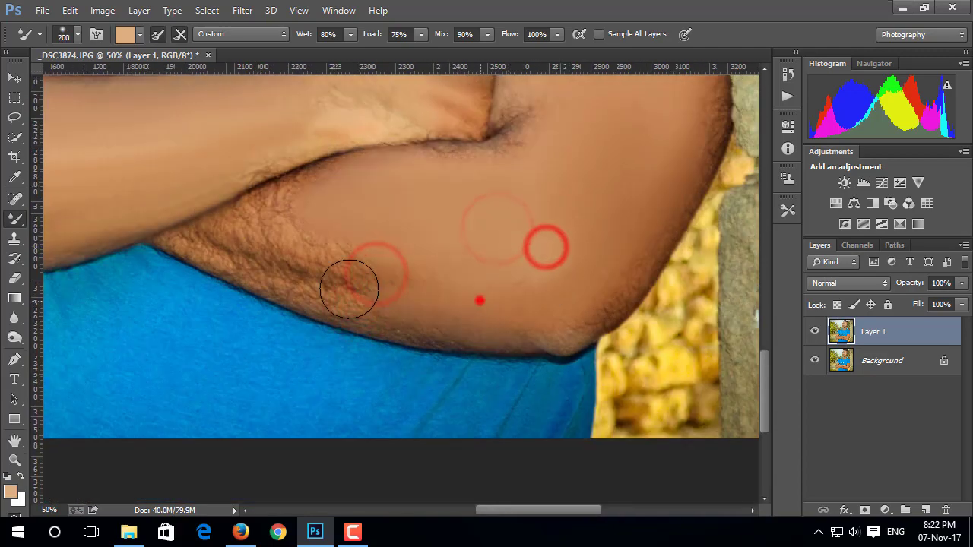
Step: Soften the underarm hair and even out the arm skin near the elbow
click(326, 294)
key(bracketleft)
key(bracketleft)
key(bracketleft)
click(274, 289)
click(224, 218)
click(266, 213)
click(266, 209)
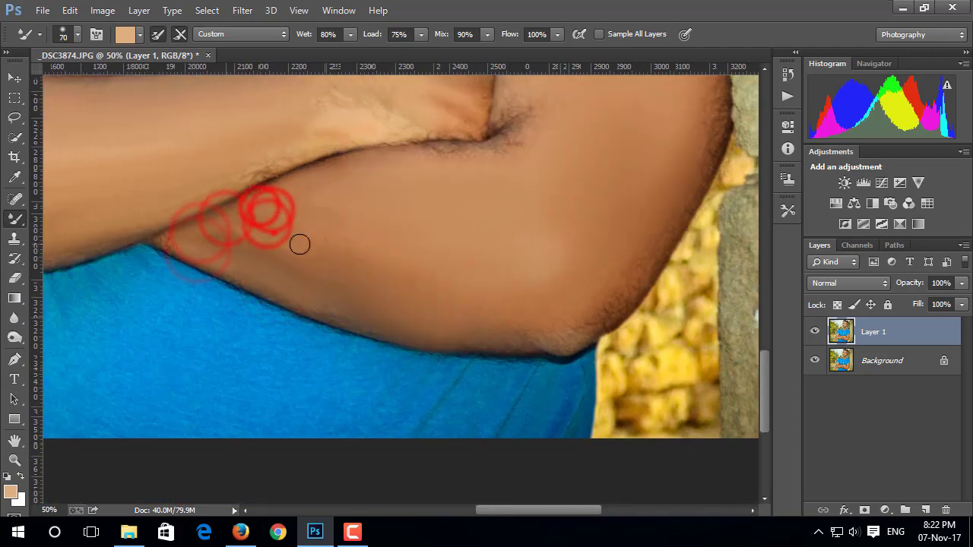
click(369, 285)
click(232, 185)
click(286, 152)
click(377, 157)
click(337, 129)
Step: Dab smoothing on the arm near the elbow and compare the smoothing layer on and off
key(ctrl+0)
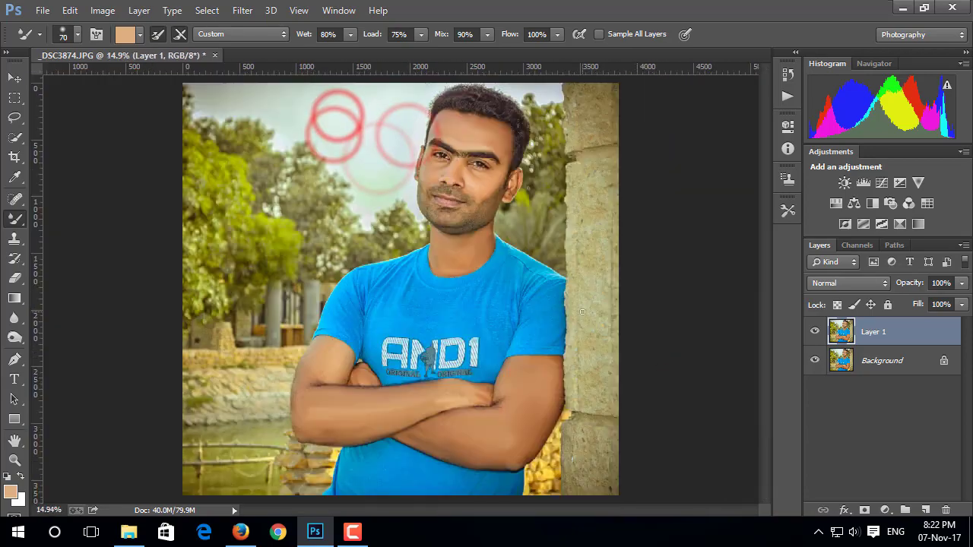
click(501, 394)
click(814, 331)
click(814, 331)
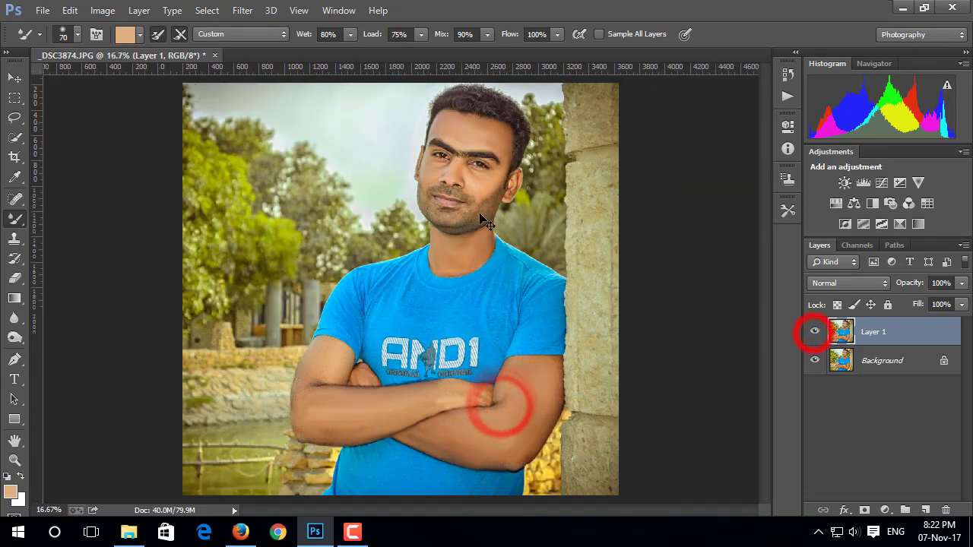
scroll(569, 196, up, 4)
scroll(427, 366, up, 3)
Step: With a 35 px brush, smooth the jawline and ear skin, then undo the darkened ear stroke
key(bracketleft)
key(bracketleft)
key(bracketleft)
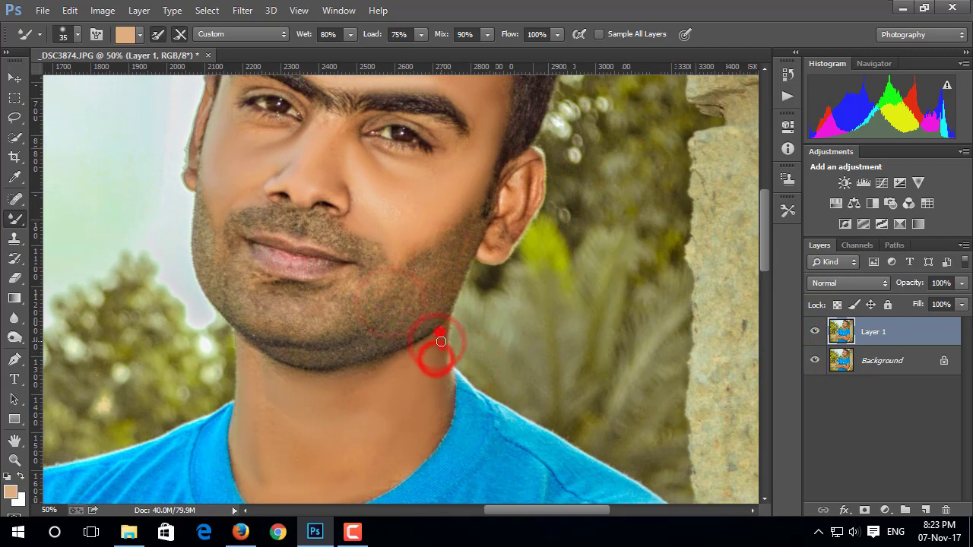
drag(437, 338, 260, 363)
mouse_move(395, 301)
mouse_down()
mouse_move(312, 371)
mouse_move(357, 195)
mouse_move(317, 236)
mouse_up()
drag(487, 300, 266, 247)
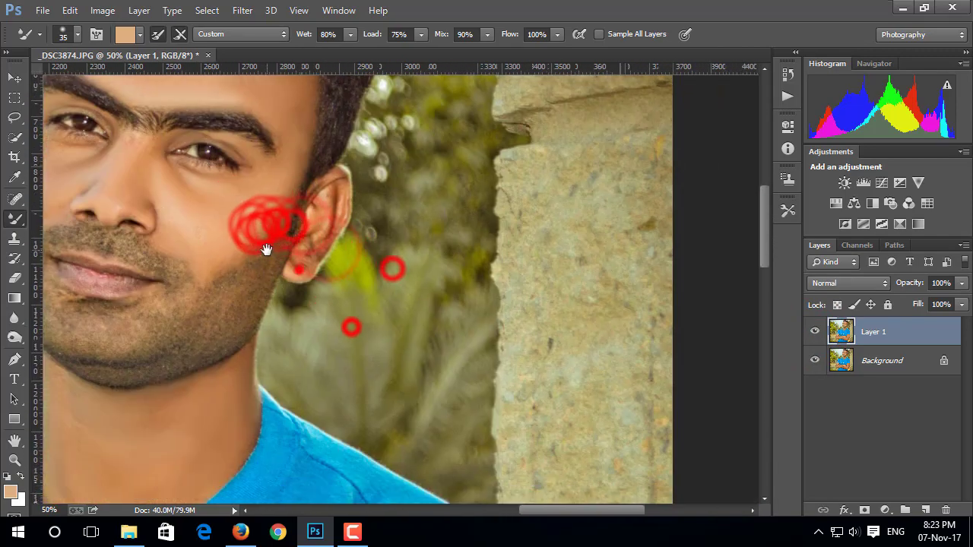
drag(323, 183, 323, 245)
drag(170, 206, 342, 289)
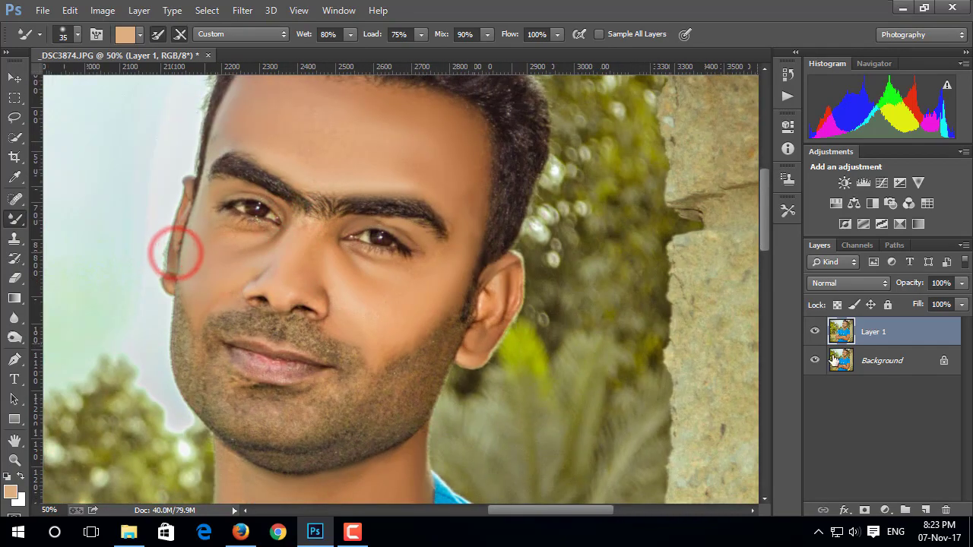
key(ctrl+z)
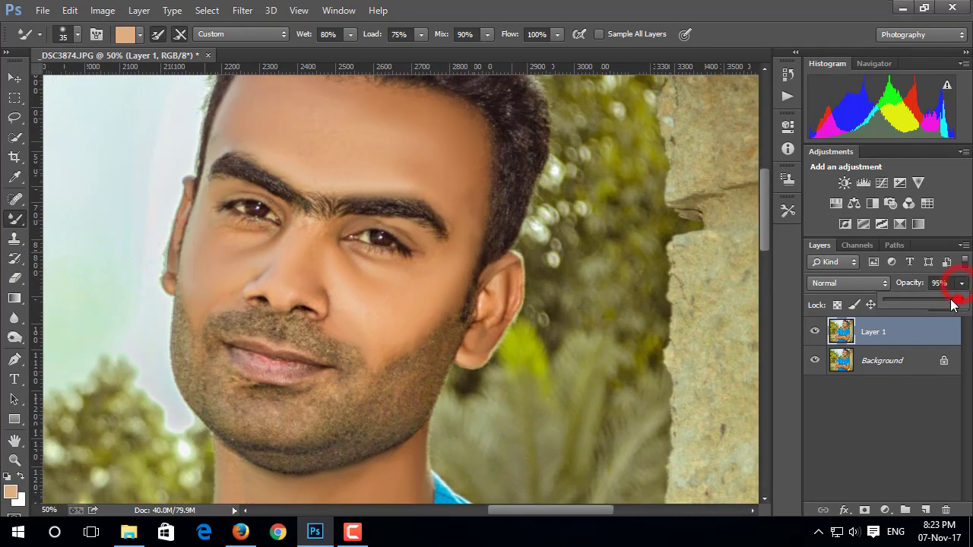
Step: Lower the smoothing layer to 60% opacity and compare it on and off
mouse_move(961, 283)
mouse_down()
mouse_move(900, 301)
mouse_move(931, 306)
mouse_up()
click(934, 330)
click(814, 332)
click(815, 332)
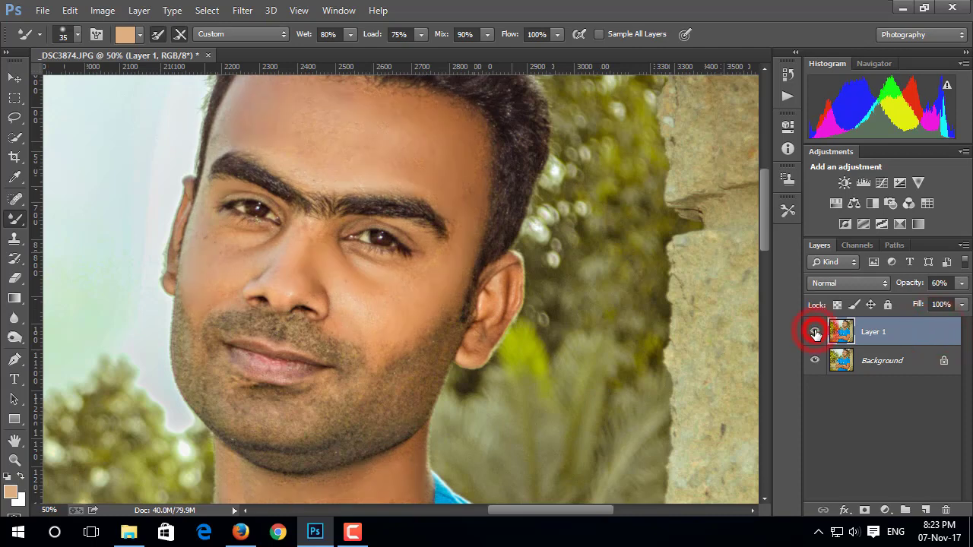
key(ctrl+0)
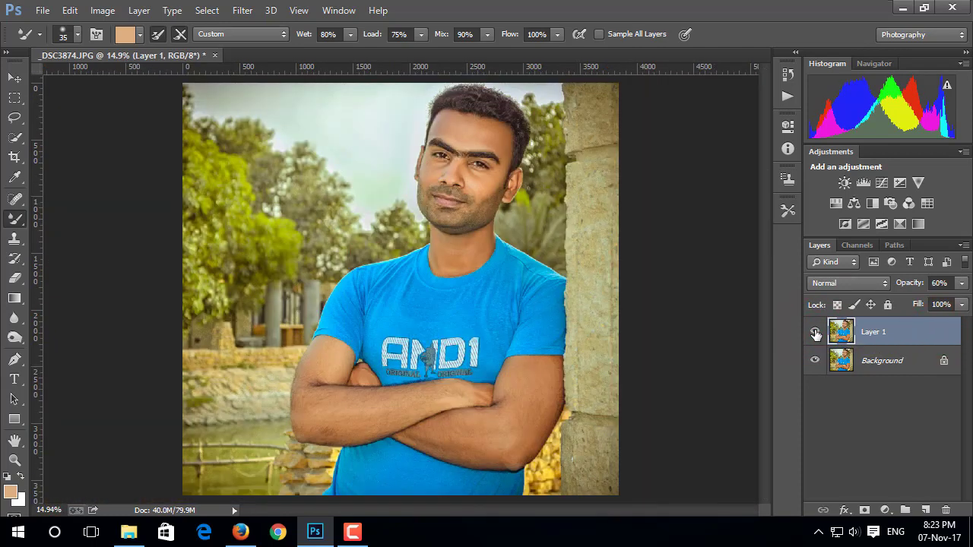
click(815, 332)
click(815, 332)
click(815, 332)
click(815, 332)
Step: Reduce Layer 1 opacity to 49% and merge it down into the Background
right_click(924, 332)
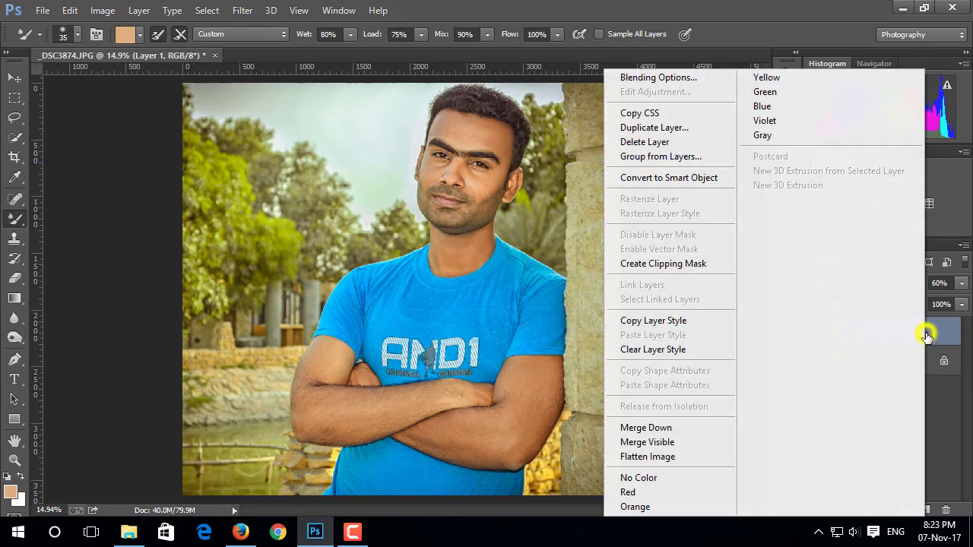
click(960, 332)
click(962, 283)
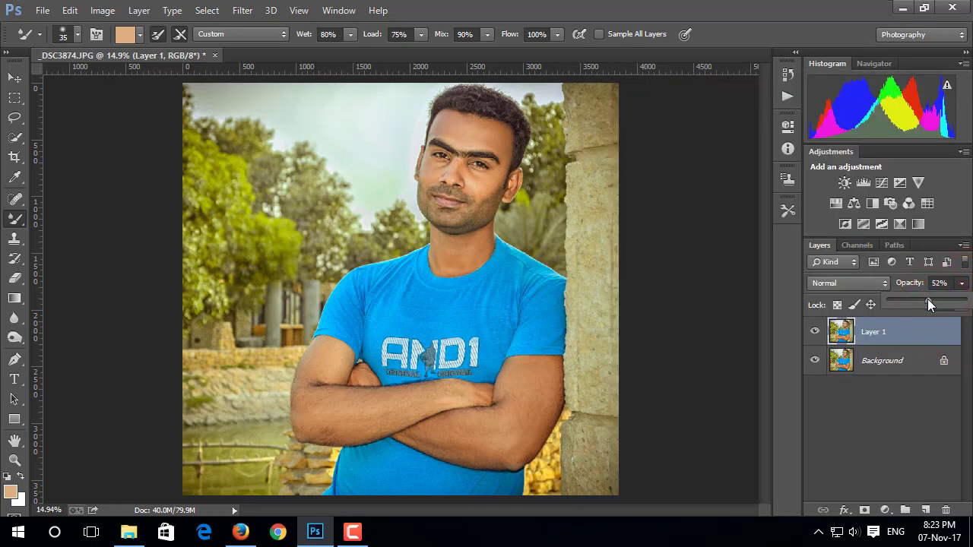
drag(927, 303, 929, 332)
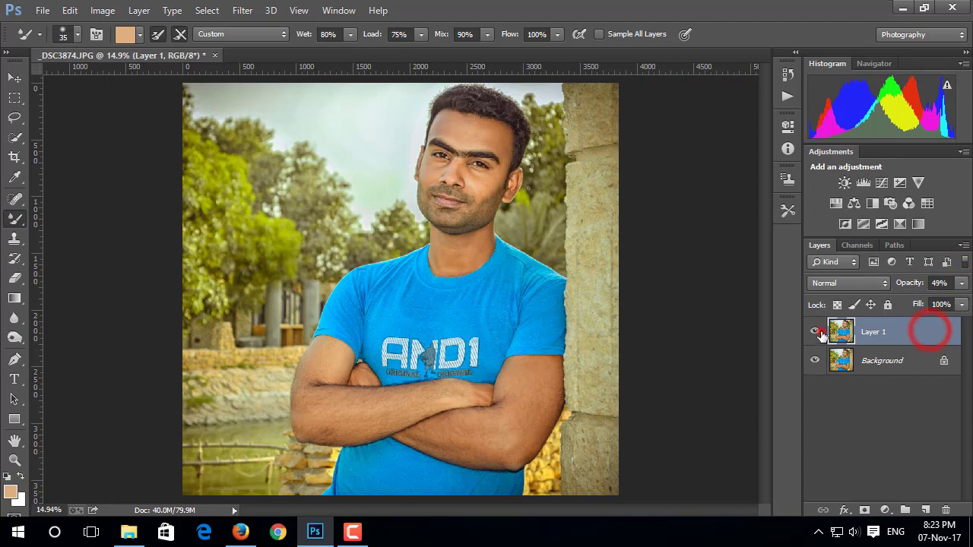
right_click(900, 340)
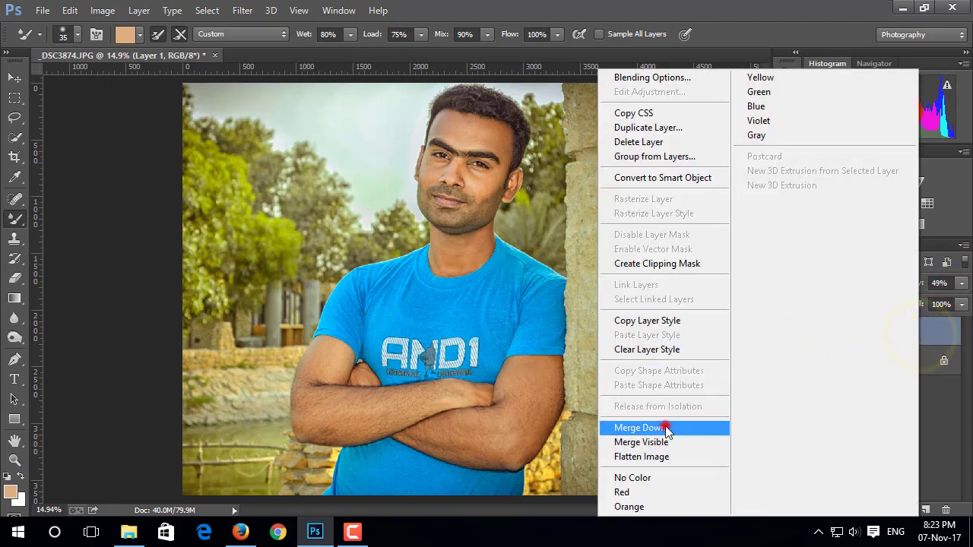
click(665, 425)
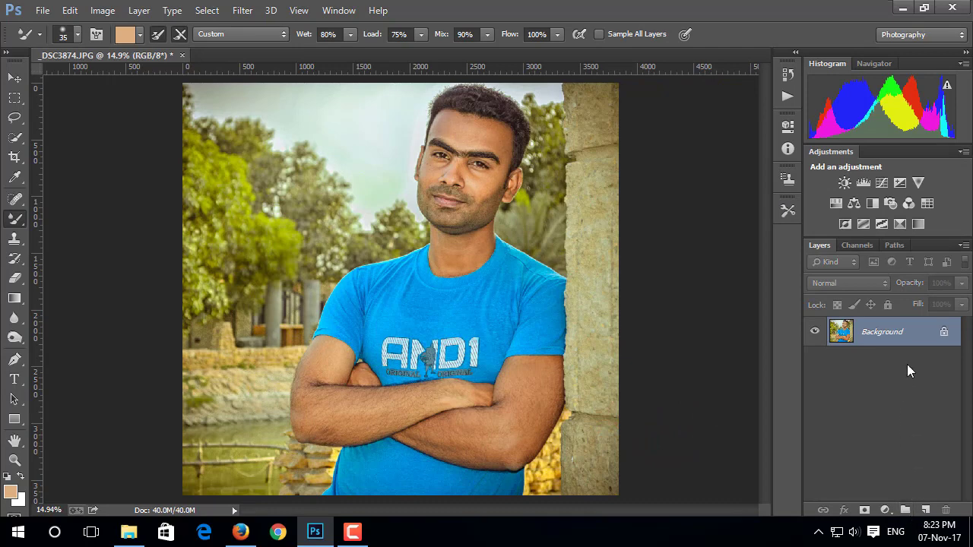
drag(910, 332, 908, 401)
Step: Add a new layer filled with 50% gray and set to Overlay blending
click(924, 509)
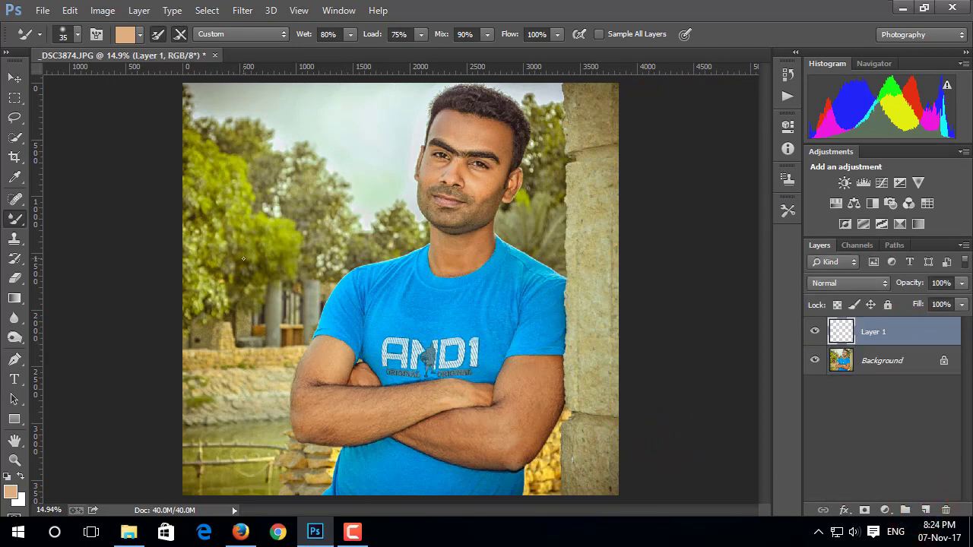
key(shift+F5)
click(566, 145)
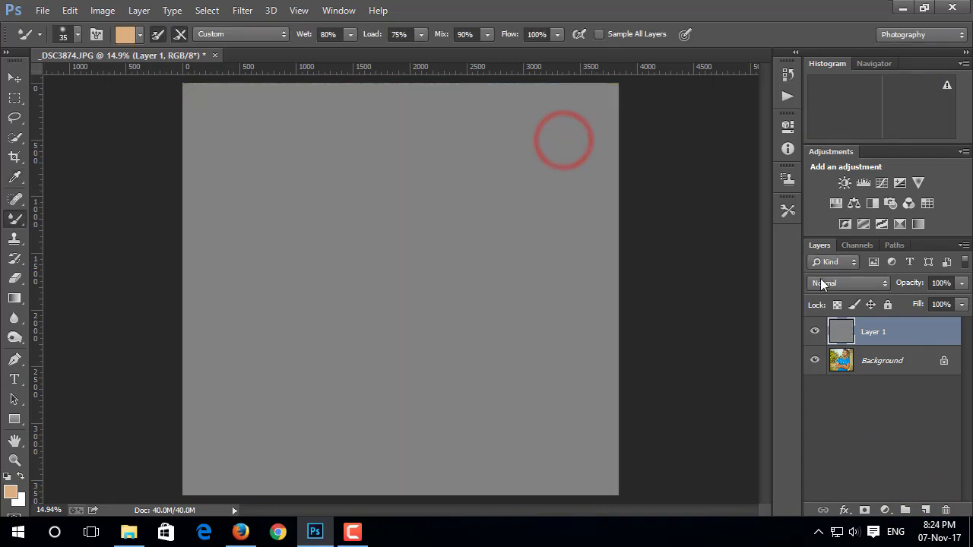
click(821, 280)
click(832, 189)
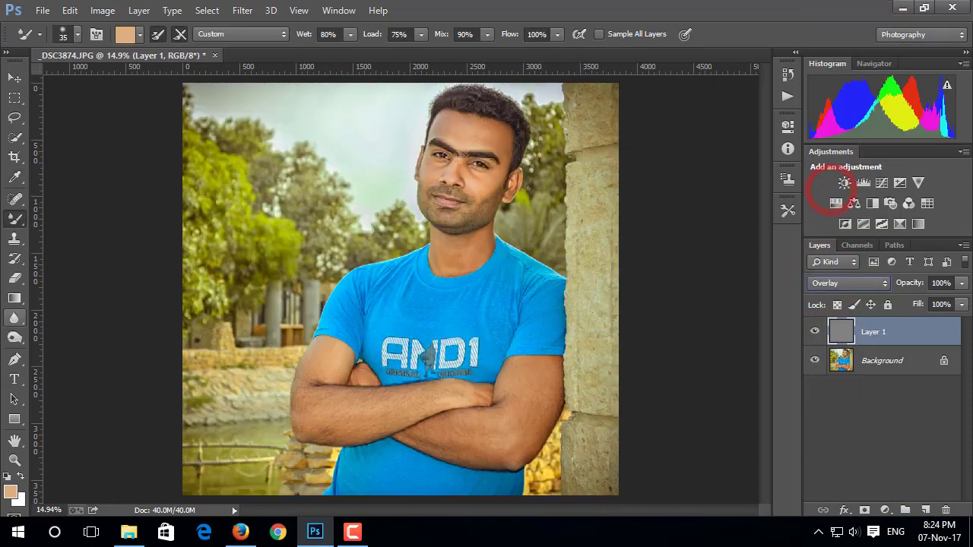
Step: Switch to the Burn Tool and zoom in on the crossed arms
click(15, 338)
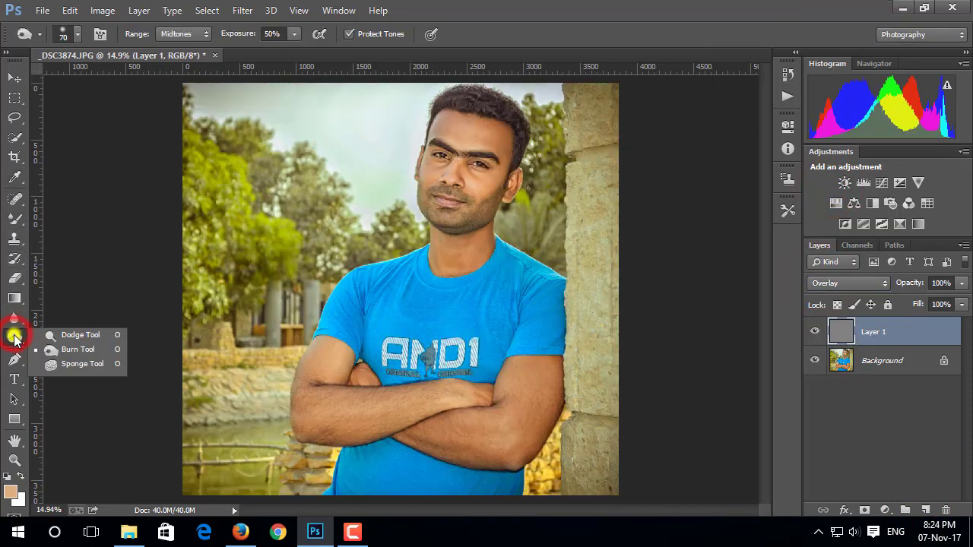
click(65, 353)
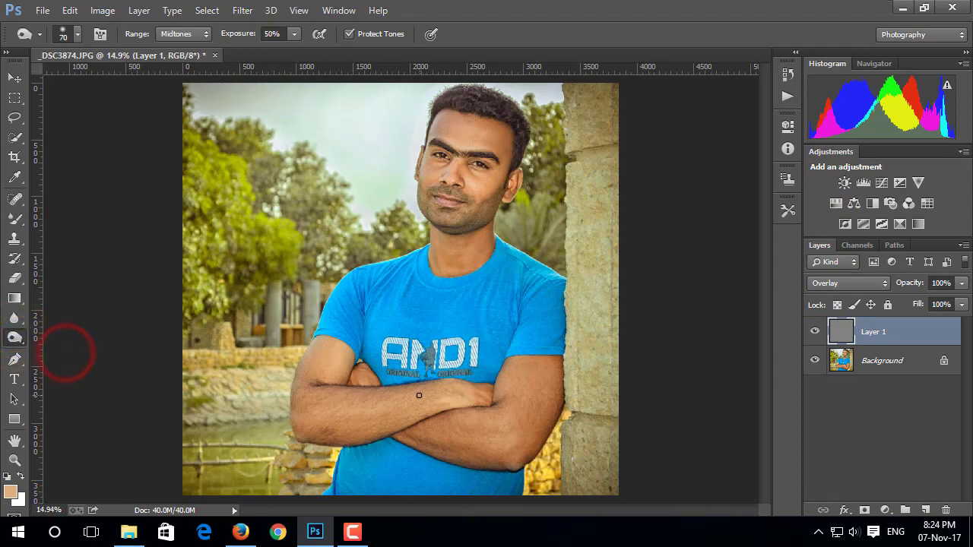
key(ctrl+plus)
scroll(423, 428, down, 3)
mouse_move(423, 428)
mouse_down()
mouse_move(411, 296)
mouse_move(222, 285)
mouse_up()
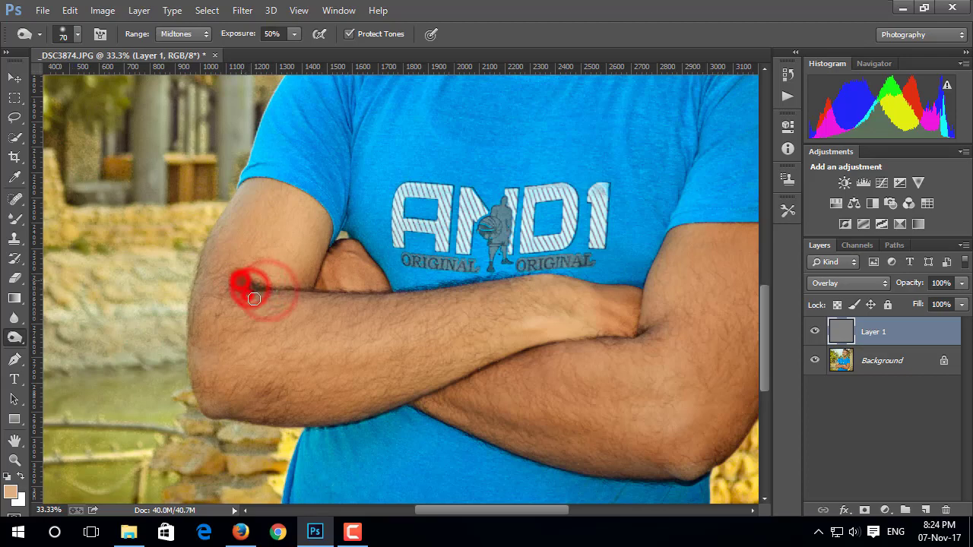
Step: Burn shading into the elbow and along the forearm and upper arm contours
key(bracketright)
drag(236, 269, 311, 321)
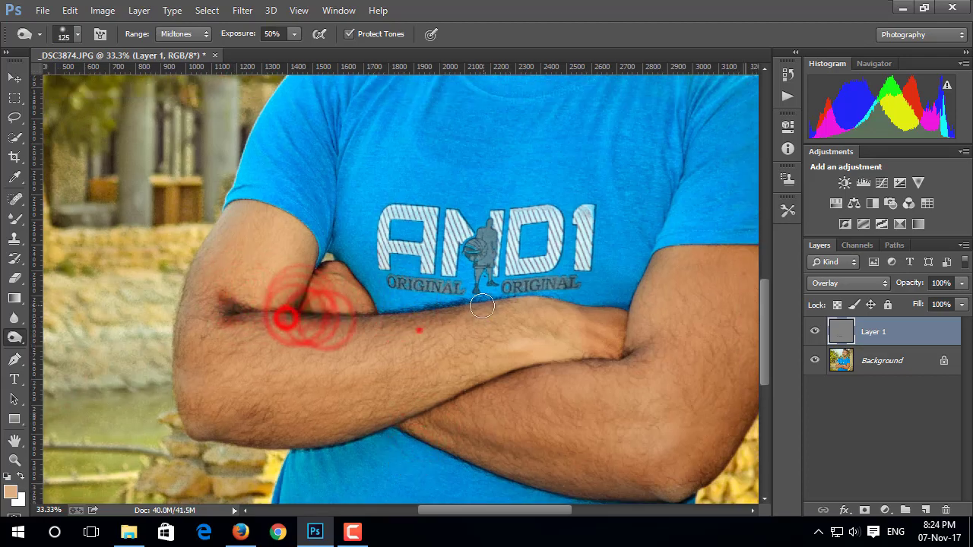
drag(418, 330, 312, 308)
drag(332, 456, 213, 386)
key(bracketright)
drag(566, 176, 544, 320)
key(bracketleft)
key(bracketleft)
mouse_move(482, 400)
mouse_down()
mouse_move(313, 387)
mouse_move(252, 352)
mouse_up()
drag(200, 330, 300, 352)
drag(333, 324, 424, 327)
drag(477, 282, 383, 330)
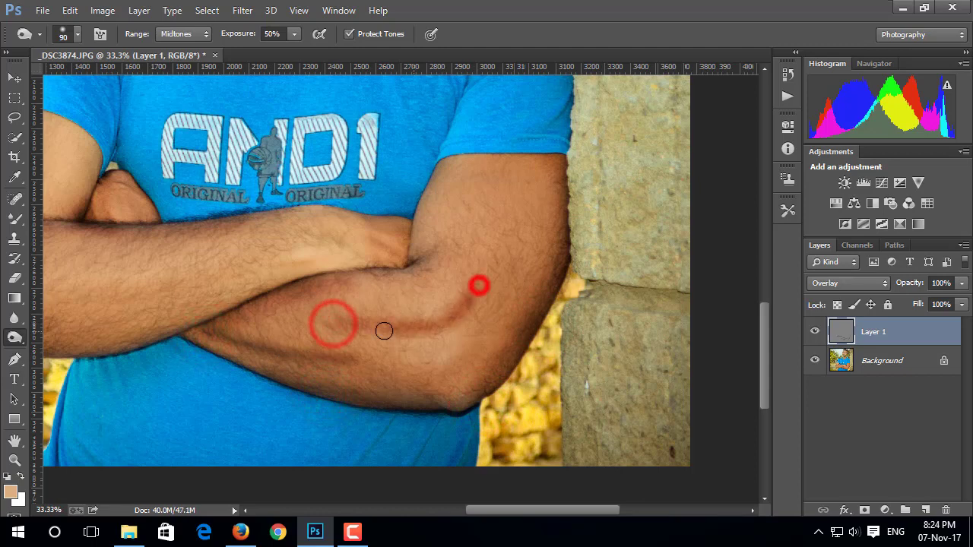
Step: Burn extra shading at the left elbow and along its forearm with a smaller brush
drag(291, 319, 544, 316)
key(bracketleft)
key(bracketleft)
key(bracketleft)
click(228, 256)
click(291, 305)
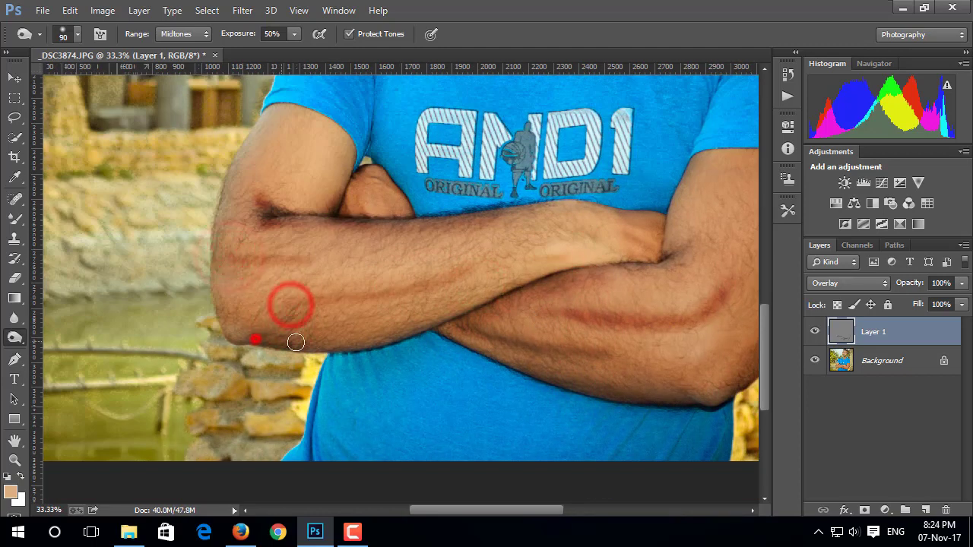
mouse_move(256, 337)
mouse_down()
mouse_move(534, 273)
mouse_move(220, 294)
mouse_up()
key(bracketright)
key(bracketright)
click(246, 261)
click(217, 237)
Step: Darken the inner elbow crease and dab burn shading across the other forearm
scroll(215, 272, up, 3)
key(bracketright)
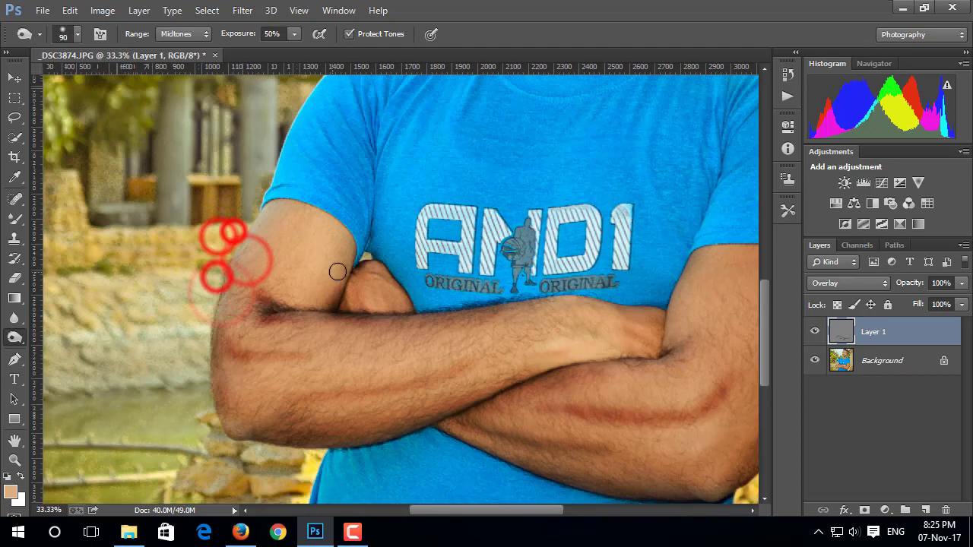
click(347, 250)
drag(319, 300, 282, 324)
key(bracketleft)
key(bracketleft)
key(bracketleft)
click(456, 373)
click(550, 328)
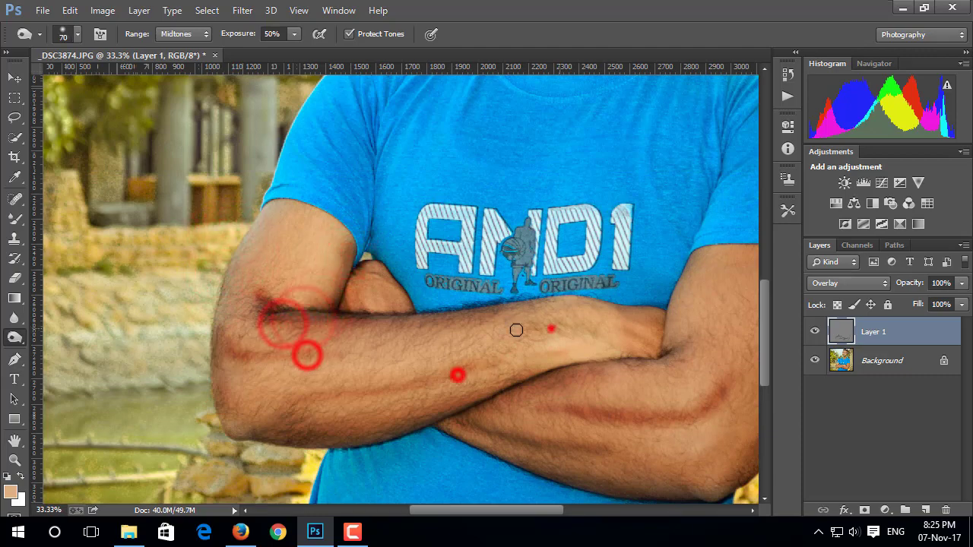
click(463, 330)
key(ctrl+0)
Step: Lower the shading layer to about 25% opacity and touch up the elbow and forearm
click(962, 305)
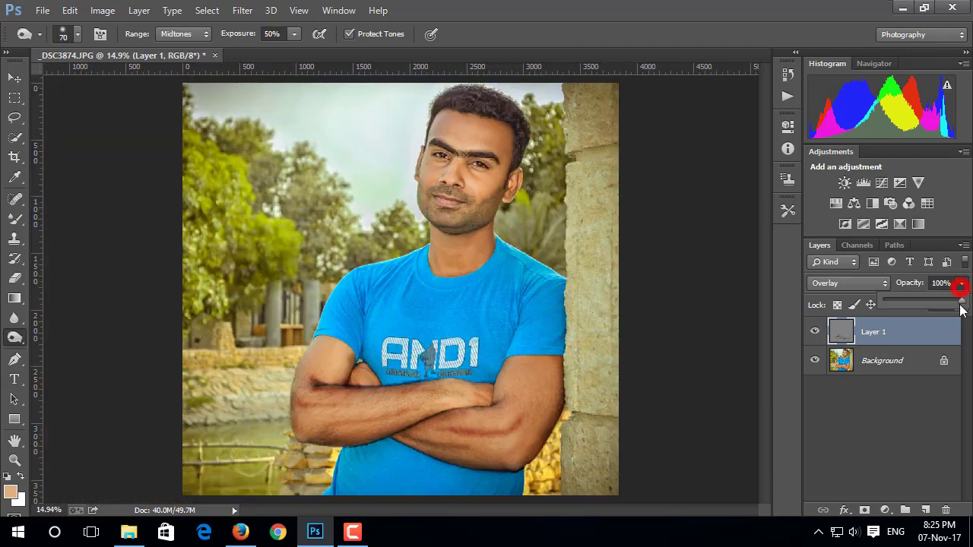
drag(909, 301, 900, 302)
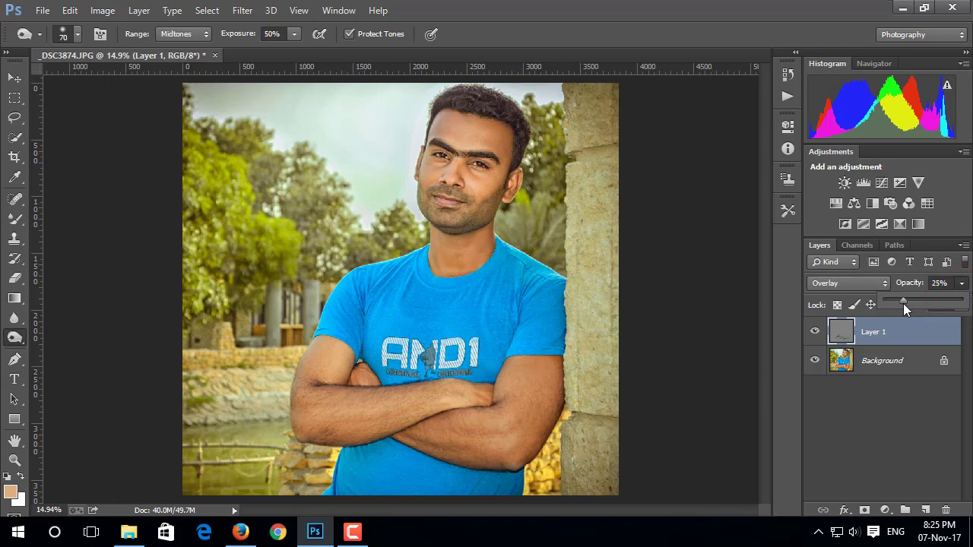
click(815, 332)
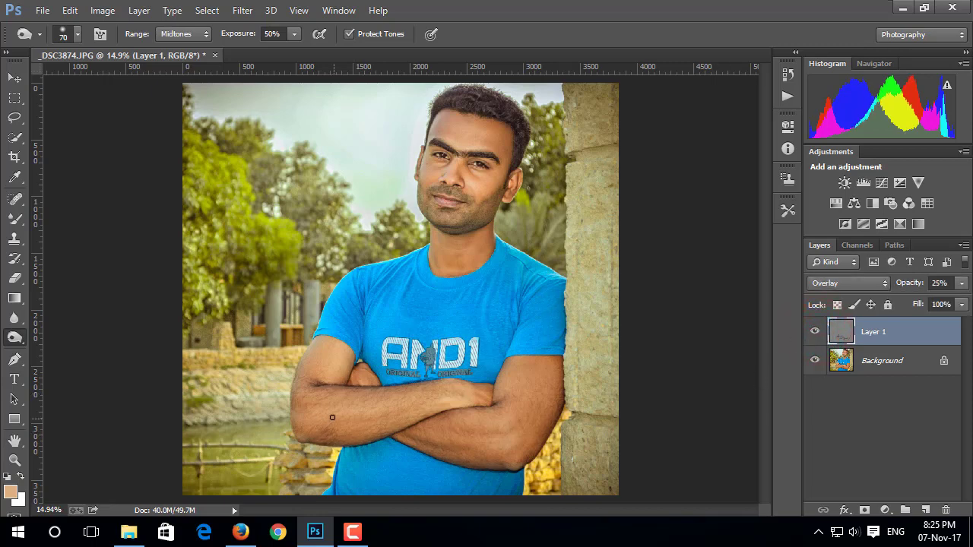
mouse_move(311, 409)
mouse_down()
mouse_move(329, 436)
mouse_move(522, 385)
mouse_up()
Step: Reduce the shading layer's opacity further to 21%
click(961, 284)
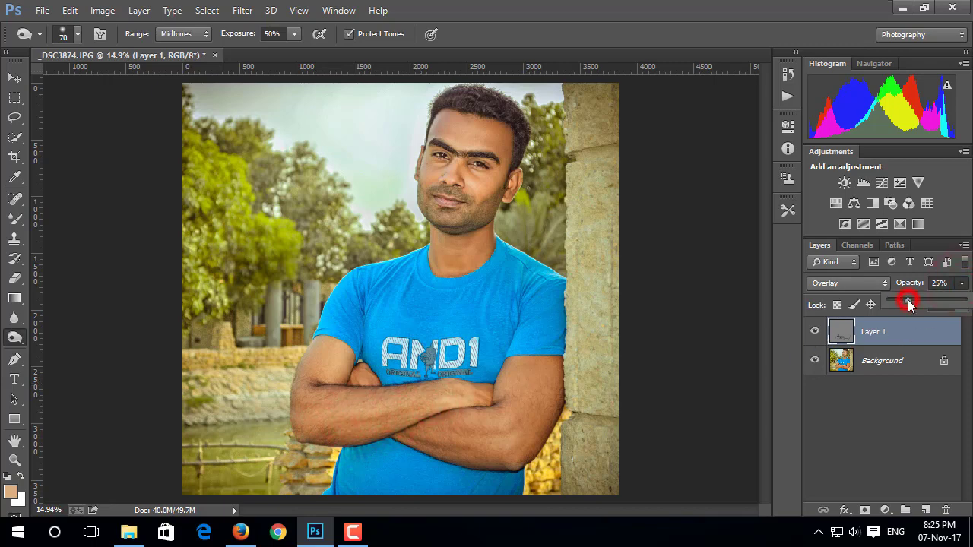
drag(908, 300, 905, 300)
click(923, 332)
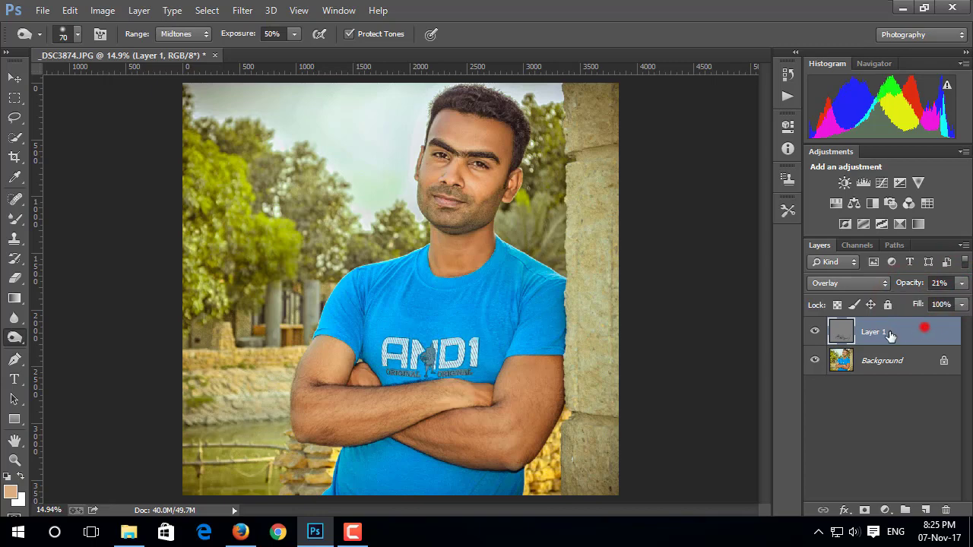
click(815, 331)
Step: Merge the shading layer into Background and duplicate the Background layer
right_click(942, 332)
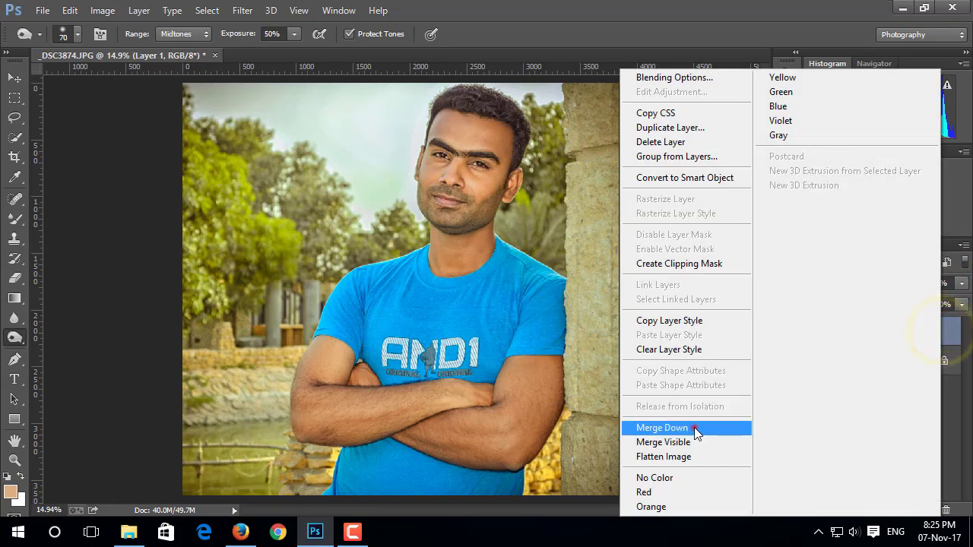
click(694, 428)
key(v)
drag(925, 332, 926, 502)
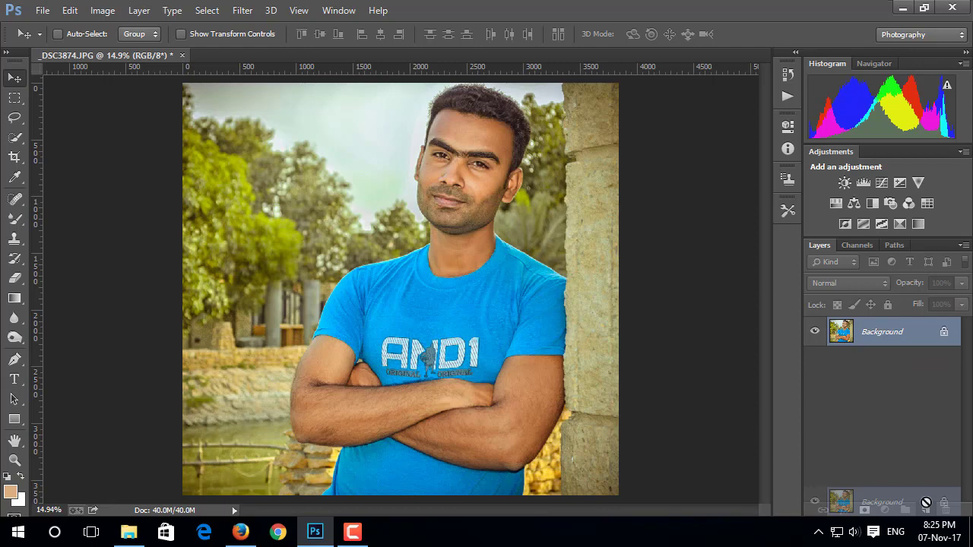
drag(926, 502, 925, 503)
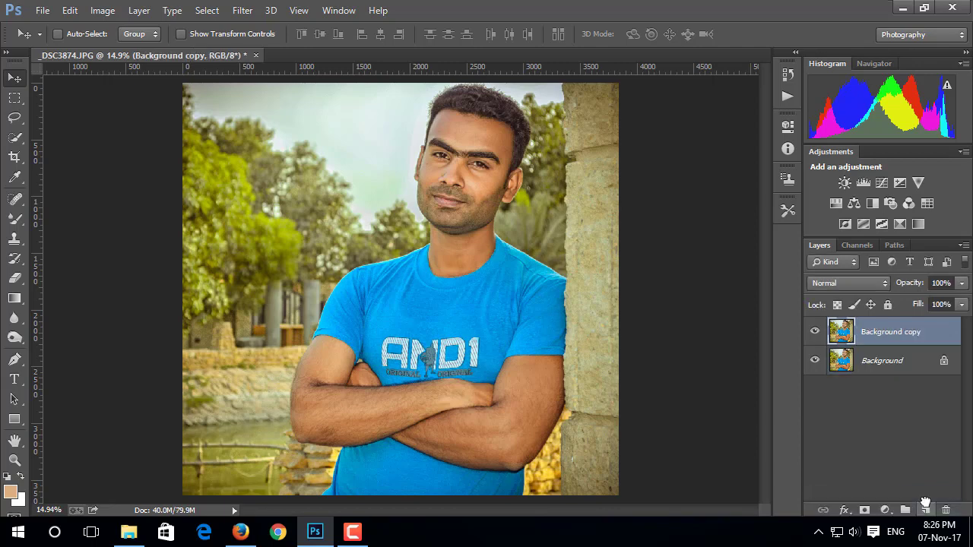
Step: Set the copy to Vivid Light, invert it, and apply High Pass at about 20 radius
click(843, 283)
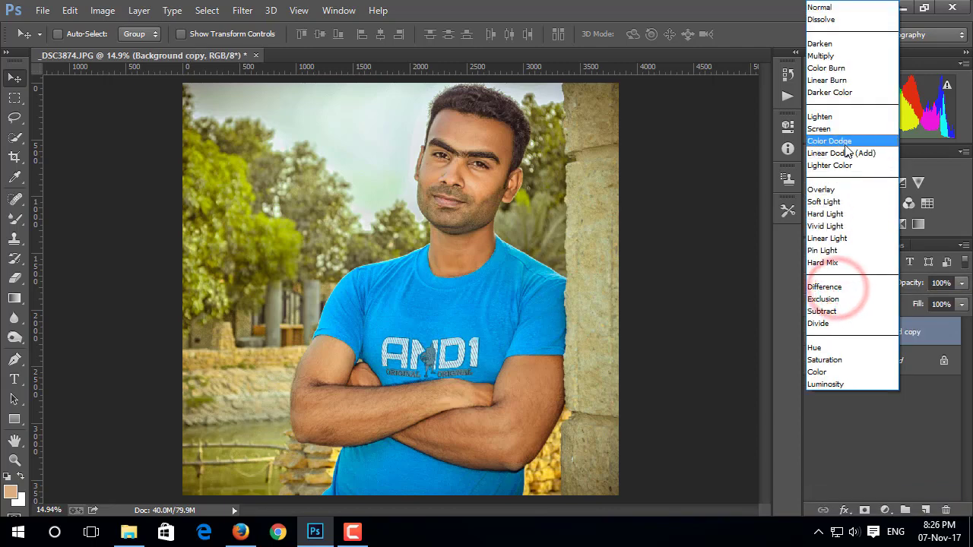
click(841, 226)
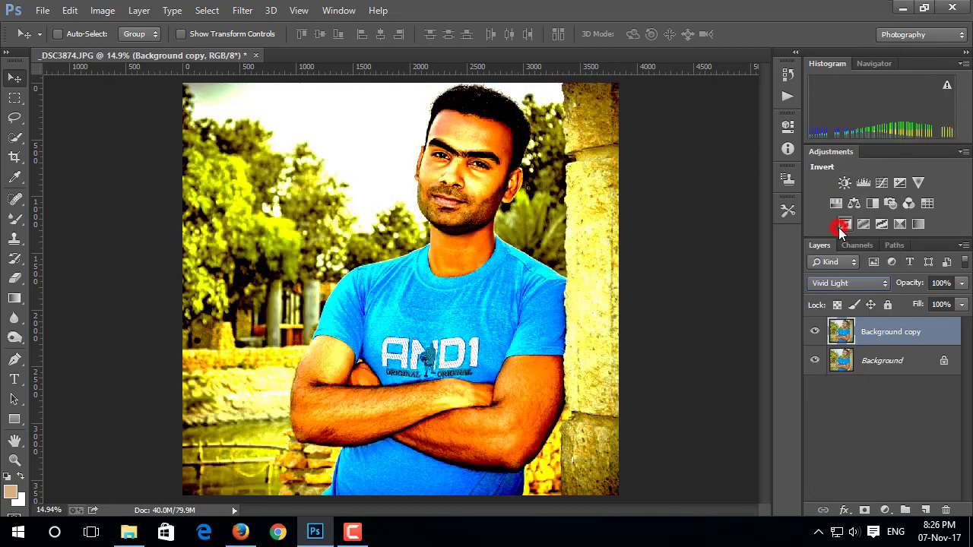
key(ctrl+i)
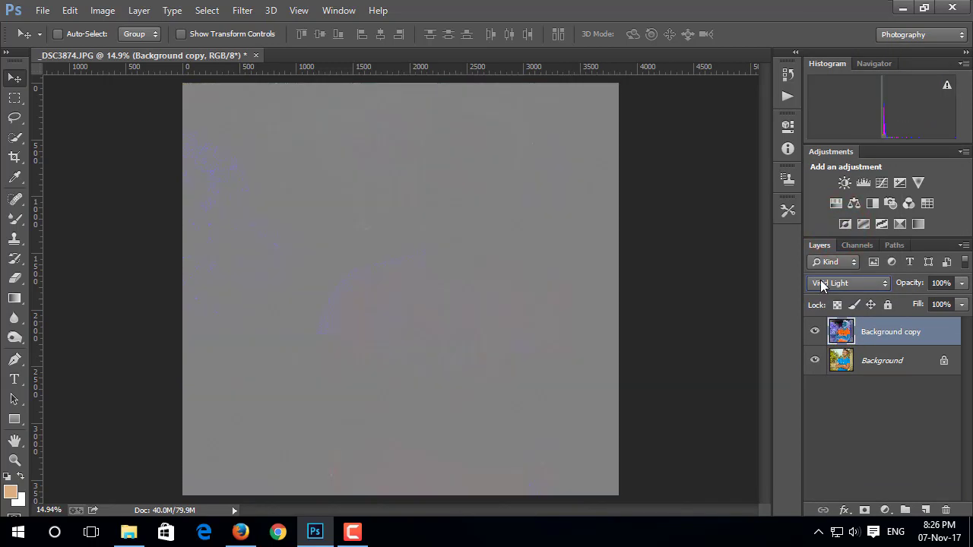
click(242, 10)
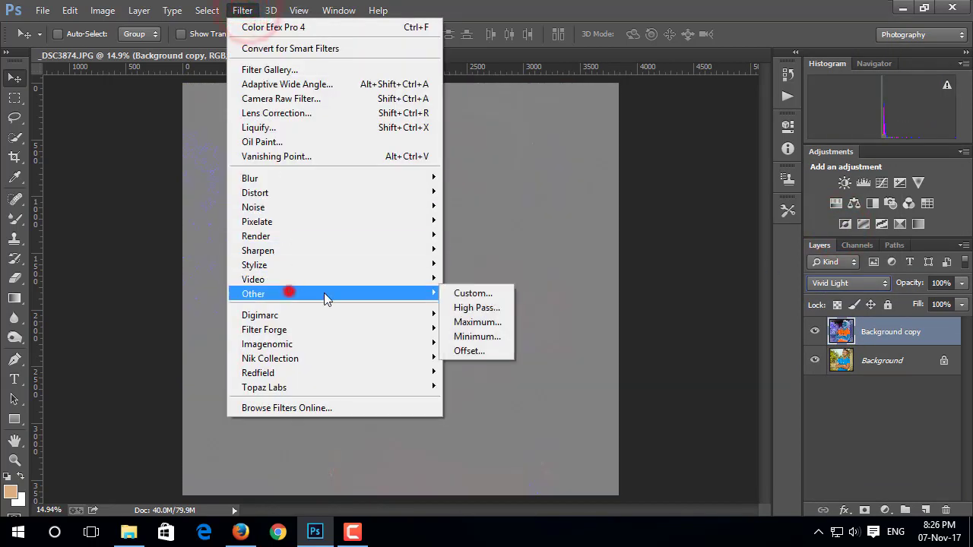
click(482, 307)
drag(518, 97, 682, 120)
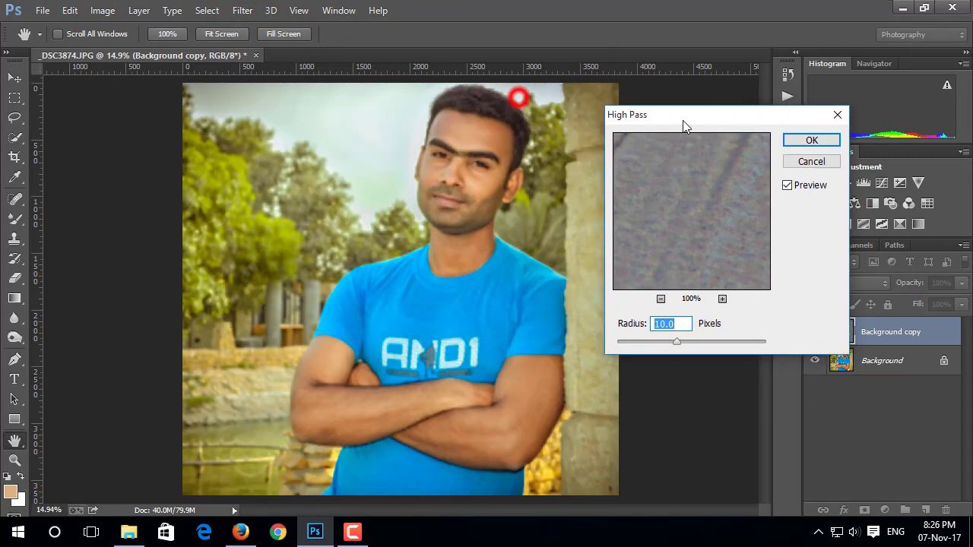
drag(676, 341, 685, 344)
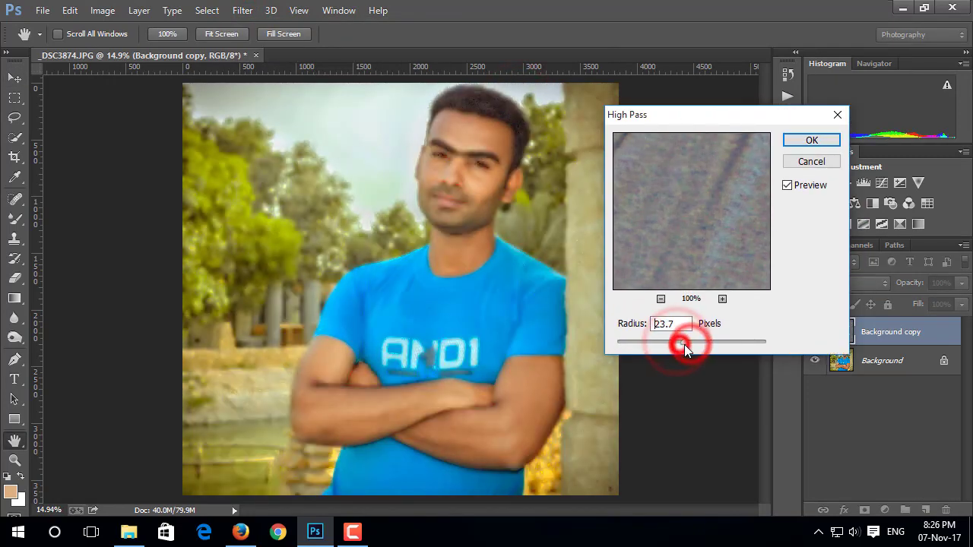
click(791, 141)
Step: Apply a Gaussian Blur of about 3 px radius to the copy
click(243, 10)
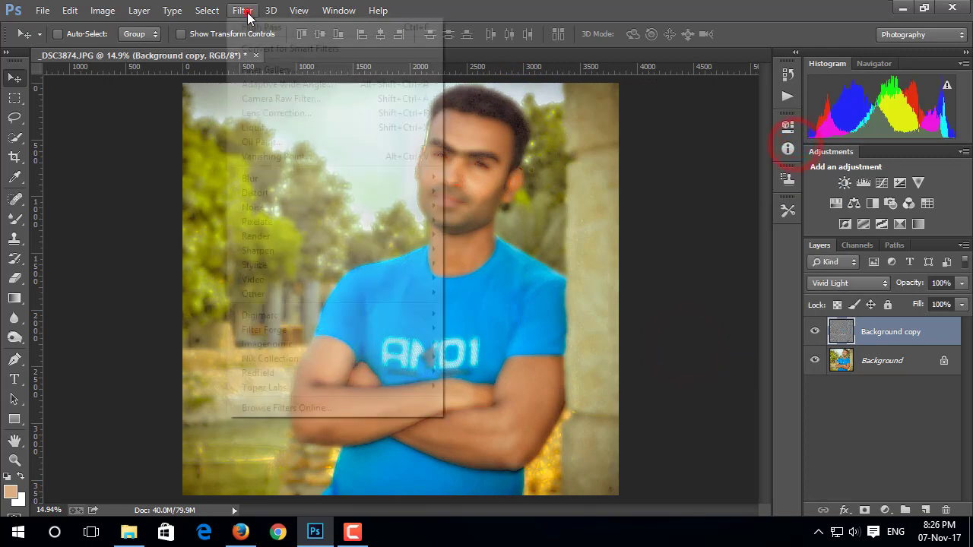
click(269, 174)
click(486, 286)
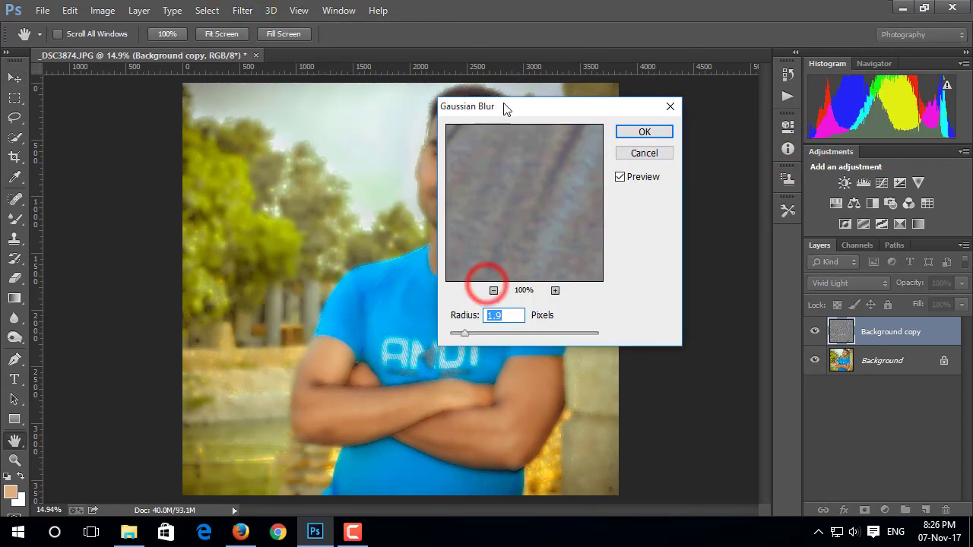
drag(503, 107, 694, 106)
drag(669, 336, 669, 337)
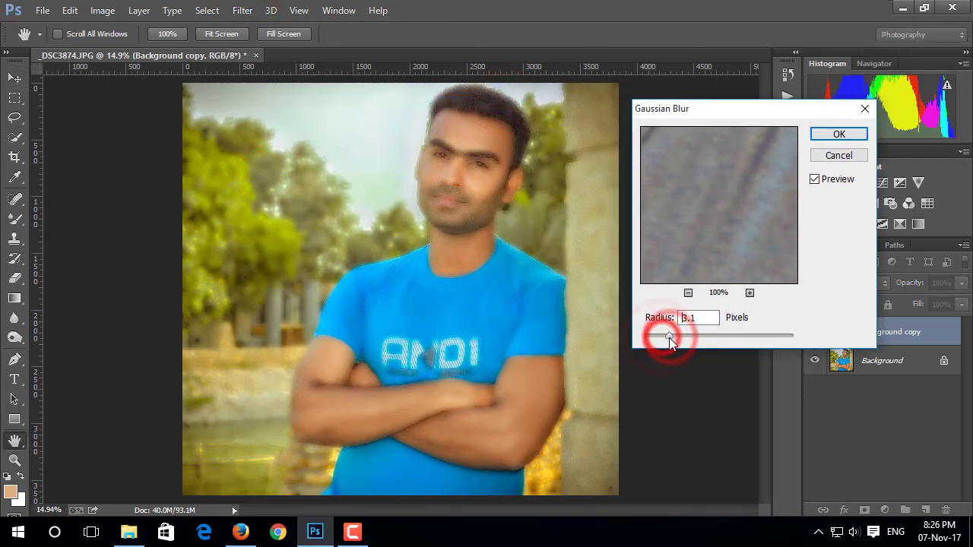
click(829, 135)
Step: Add a layer mask to the Background copy and invert it to hide the softening
click(864, 510)
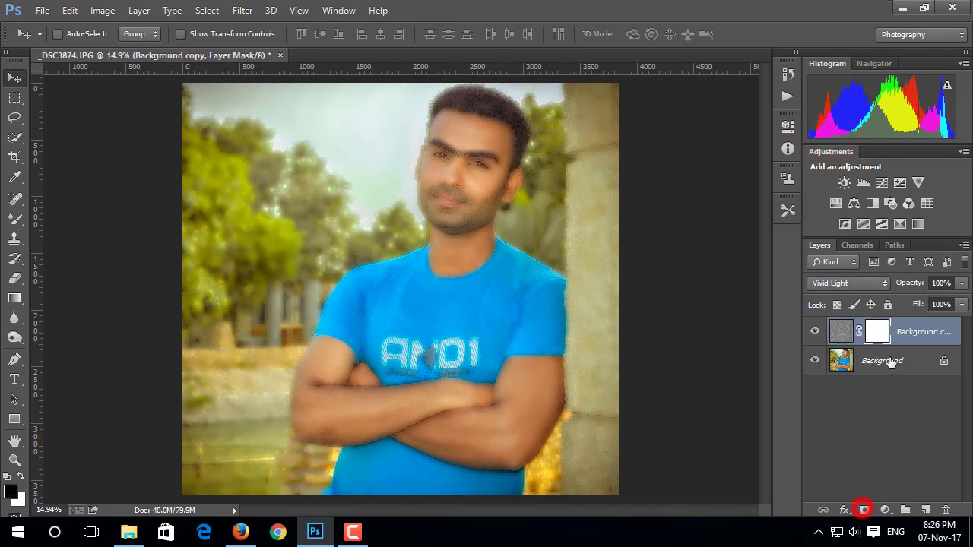
click(878, 332)
key(ctrl+i)
Step: Zoom in on the face and paint the mask white over the forehead at 100% flow
click(15, 221)
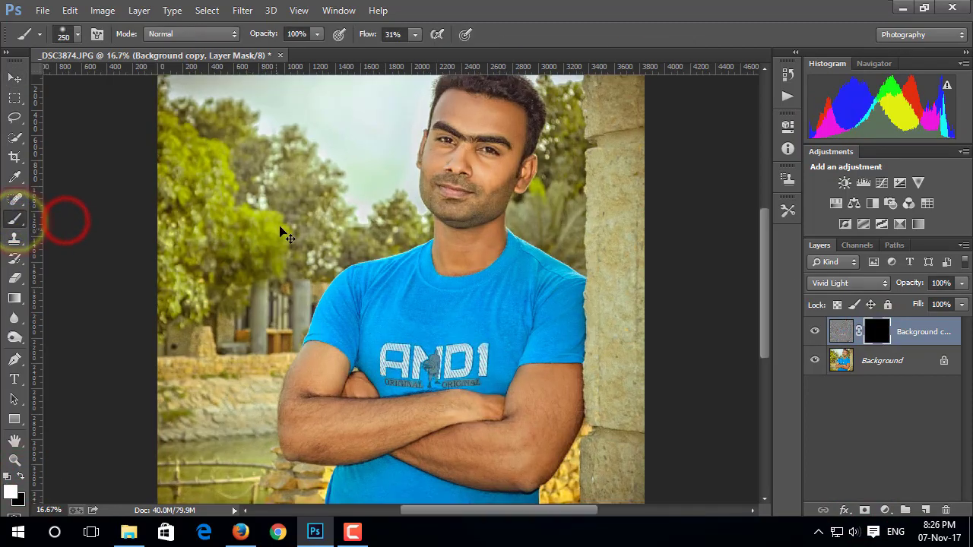
ctrl+click(282, 285)
ctrl+click(532, 243)
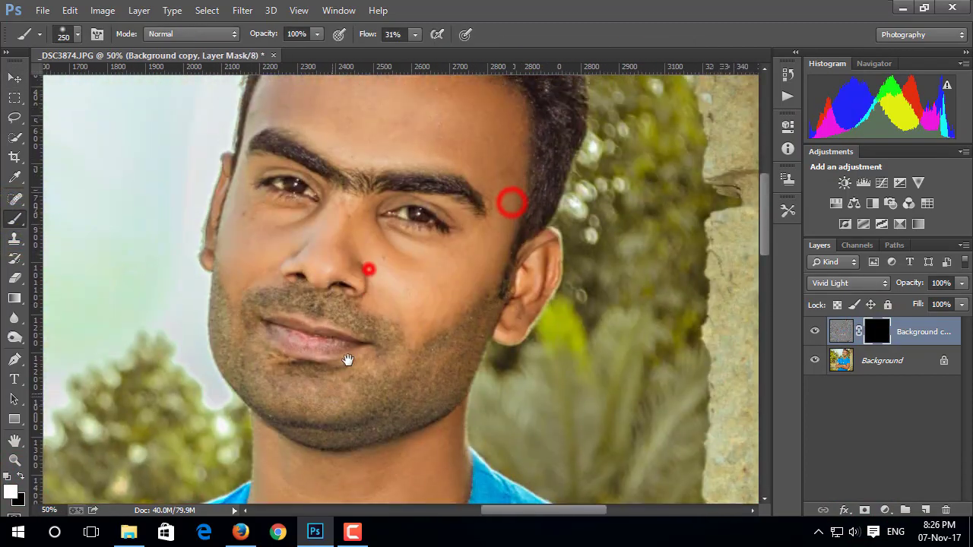
alt+click(369, 267)
key(bracketleft)
key(bracketleft)
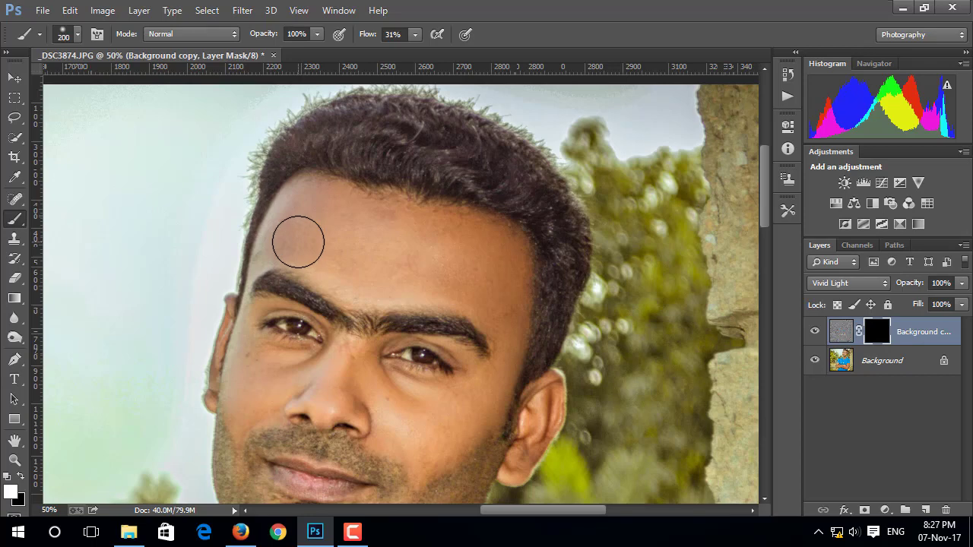
drag(413, 38, 423, 48)
click(291, 240)
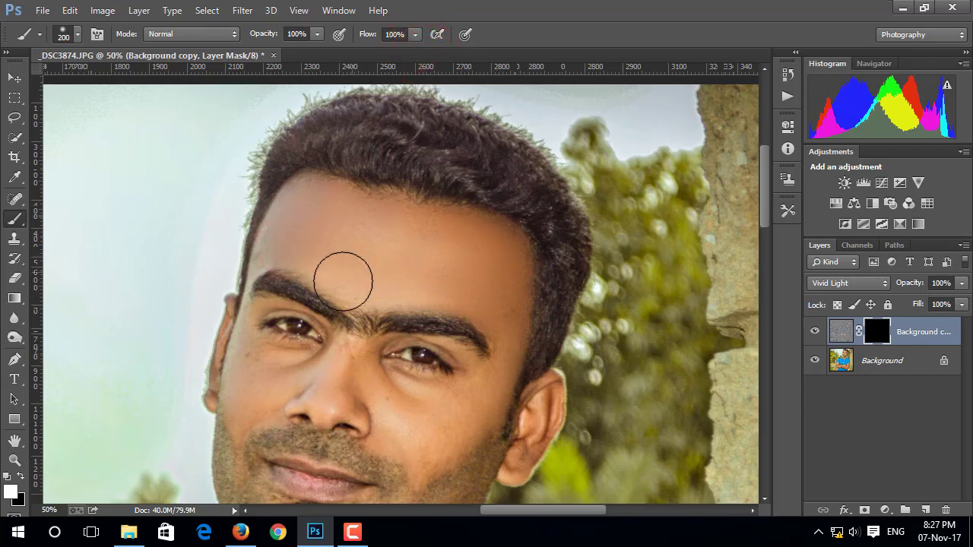
scroll(343, 281, down, 2)
key(bracketleft)
key(bracketleft)
key(bracketleft)
click(357, 294)
Step: Paint the softening onto the face skin, nose and cheeks with a smaller brush
click(504, 232)
click(369, 289)
click(349, 267)
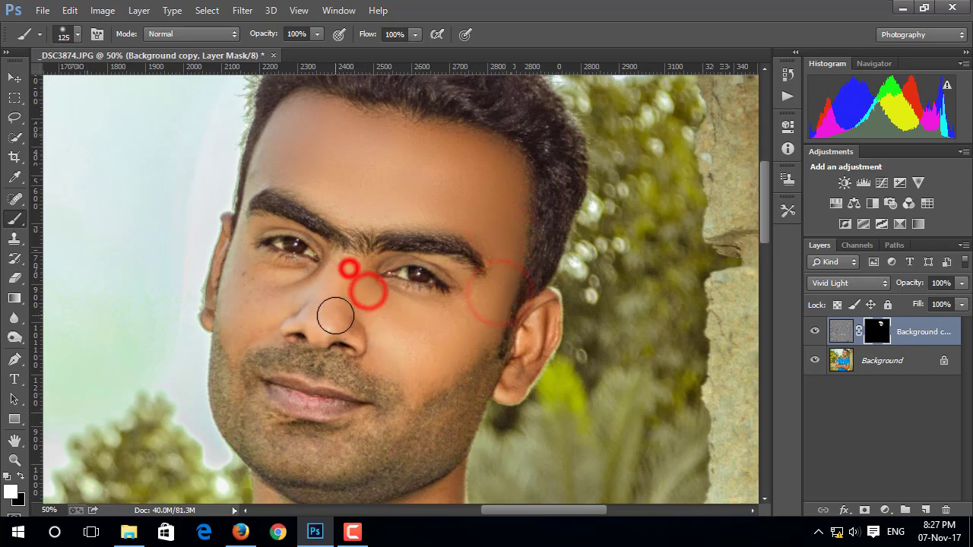
key(bracketleft)
key(bracketleft)
key(bracketleft)
click(315, 322)
click(310, 278)
click(254, 282)
Step: Lower brush flow to 26% and blend the softening over the cheek and jaw
click(416, 34)
drag(377, 49, 354, 57)
scroll(350, 244, down, 3)
click(348, 239)
click(402, 243)
key(bracketright)
key(bracketright)
click(536, 293)
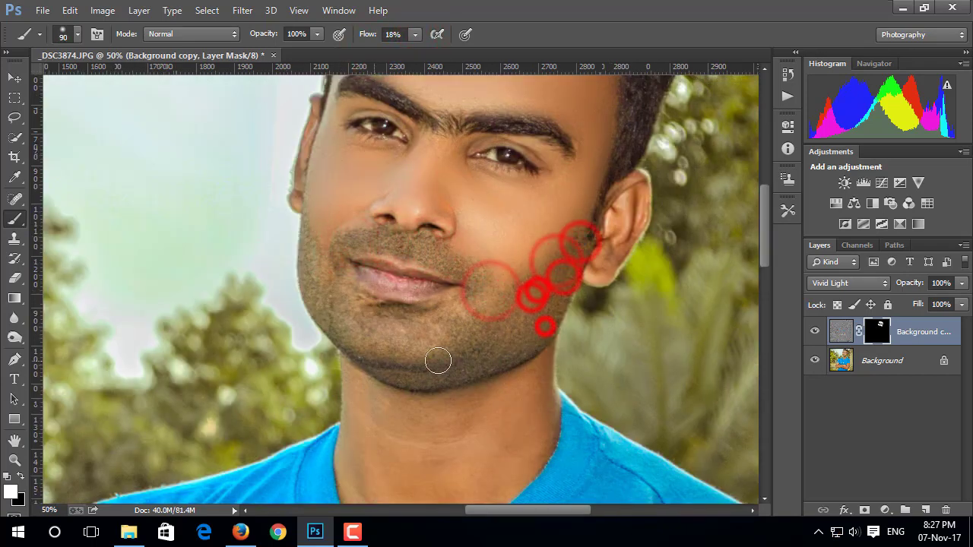
Step: Raise brush flow back to 100% and reveal the softening on the neck
scroll(456, 281, up, 2)
scroll(441, 304, down, 5)
click(415, 35)
drag(354, 57, 423, 47)
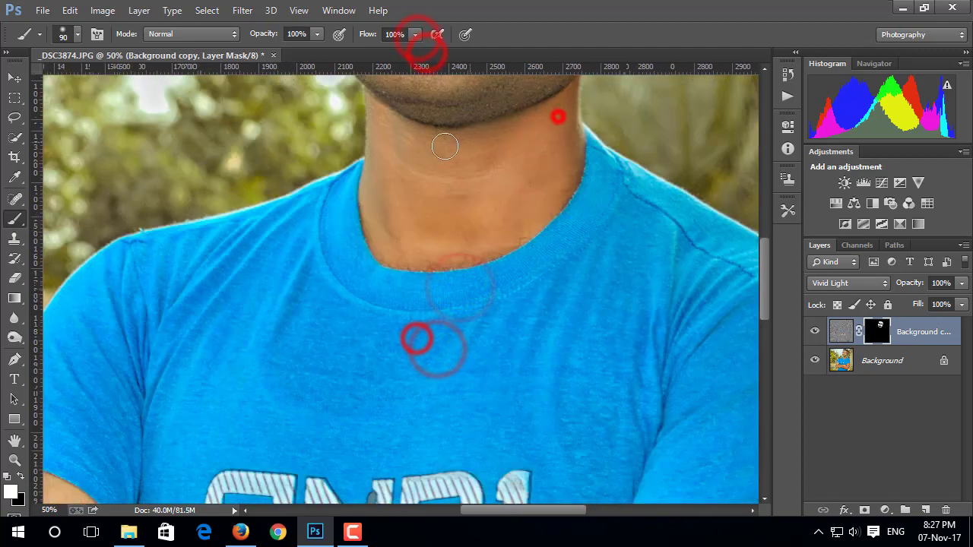
click(428, 165)
click(417, 186)
click(373, 206)
Step: With a larger brush, paint the softening onto the upper arm, elbow and forearm
key(bracketright)
key(bracketright)
scroll(351, 149, down, 5)
scroll(351, 149, left, 5)
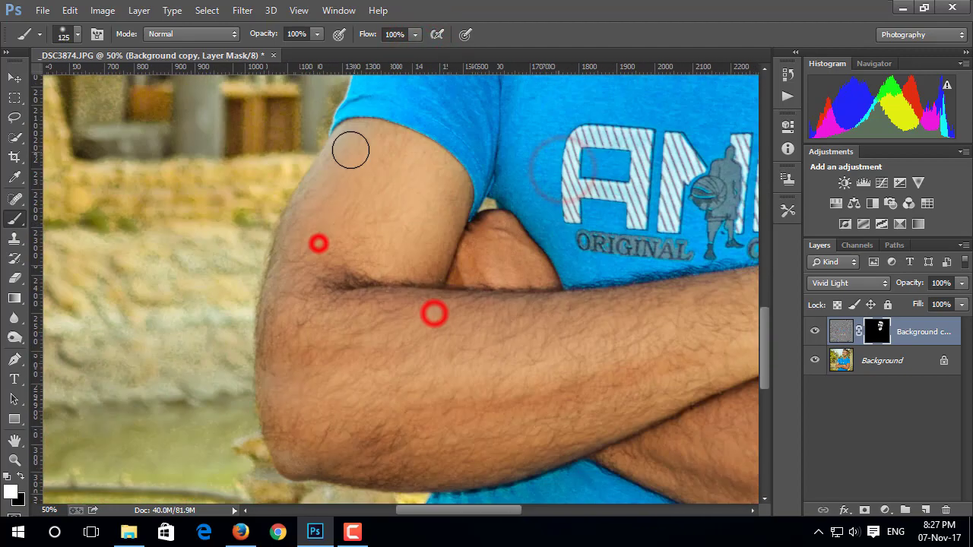
click(351, 149)
scroll(376, 238, down, 5)
click(380, 209)
click(378, 135)
click(341, 175)
click(327, 291)
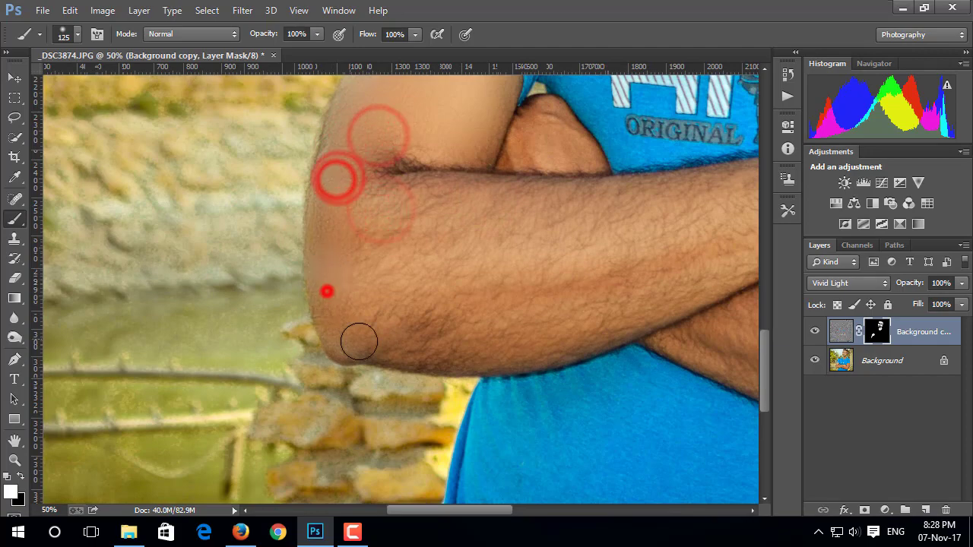
click(365, 323)
click(395, 271)
Step: Continue revealing the softening across the forearm and upper arm with a smaller brush
scroll(364, 235, right, 5)
scroll(399, 296, up, 2)
click(521, 272)
click(500, 253)
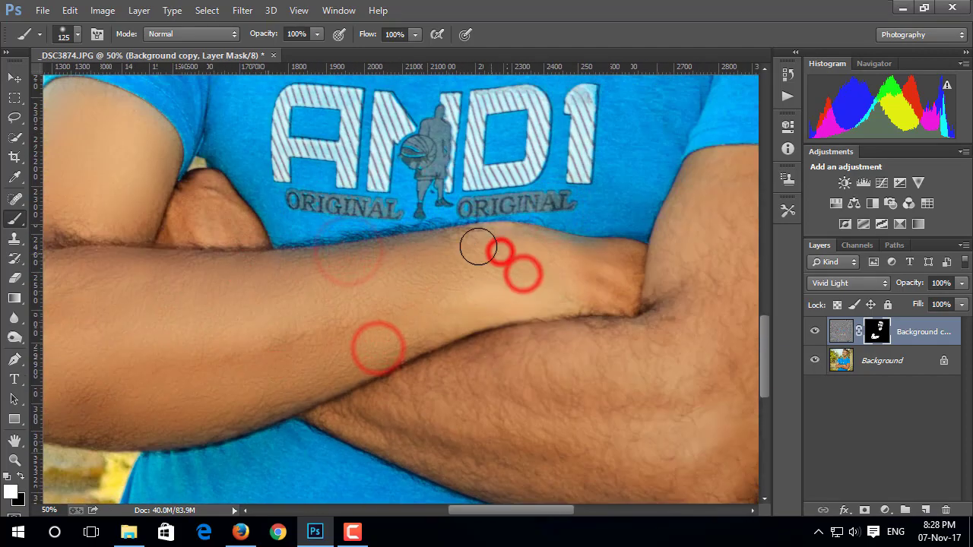
key(bracketleft)
key(bracketleft)
click(376, 286)
click(272, 235)
scroll(327, 228, right, 5)
click(382, 223)
click(508, 227)
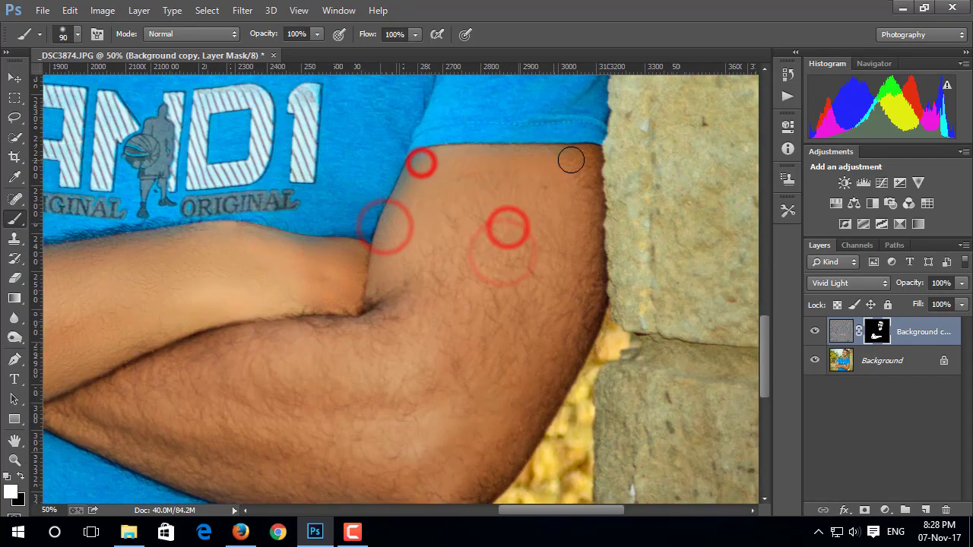
click(571, 159)
Step: Finish painting the forearms and arm edges, then fit the whole photo on screen
key(bracketright)
key(bracketright)
key(bracketright)
scroll(528, 289, down, 5)
click(601, 191)
click(479, 302)
click(450, 174)
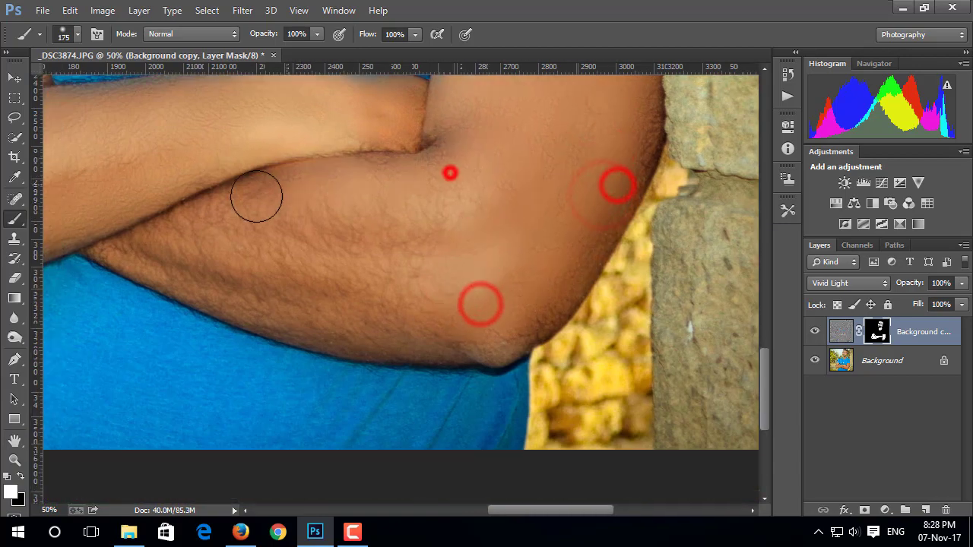
scroll(304, 175, down, 3)
click(529, 159)
key(bracketleft)
key(bracketleft)
key(bracketleft)
click(210, 147)
click(641, 219)
scroll(393, 181, up, 2)
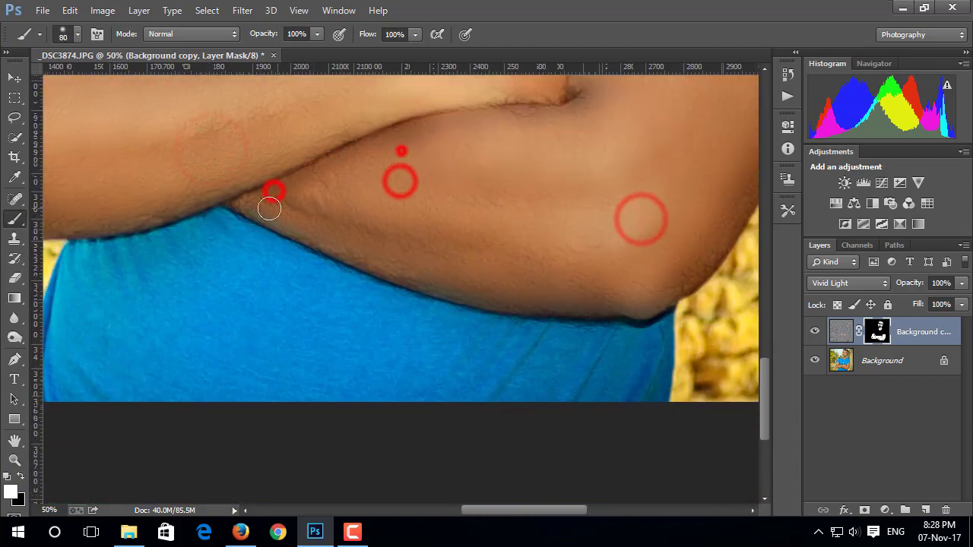
key(ctrl+minus)
key(ctrl+0)
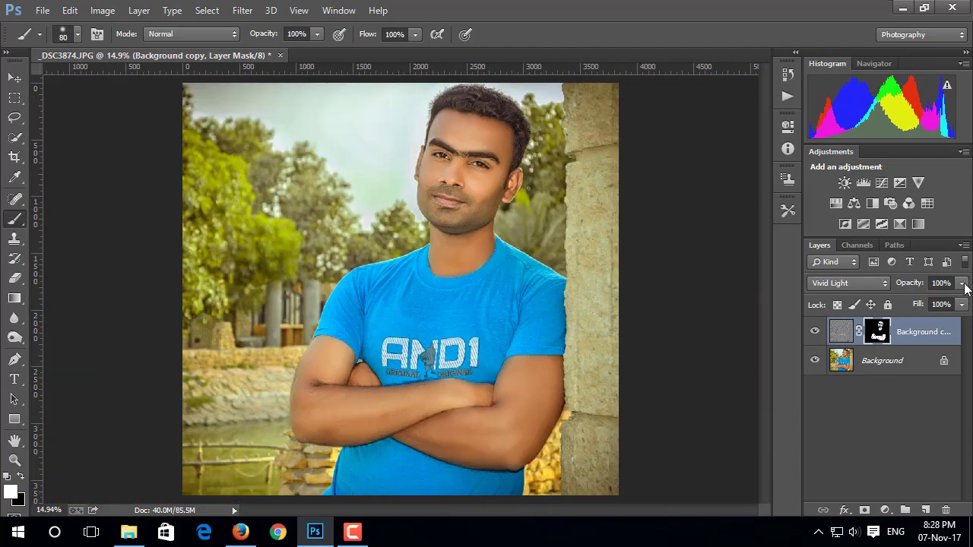
Step: Set the Background copy layer opacity to 41% and toggle it to compare
click(962, 283)
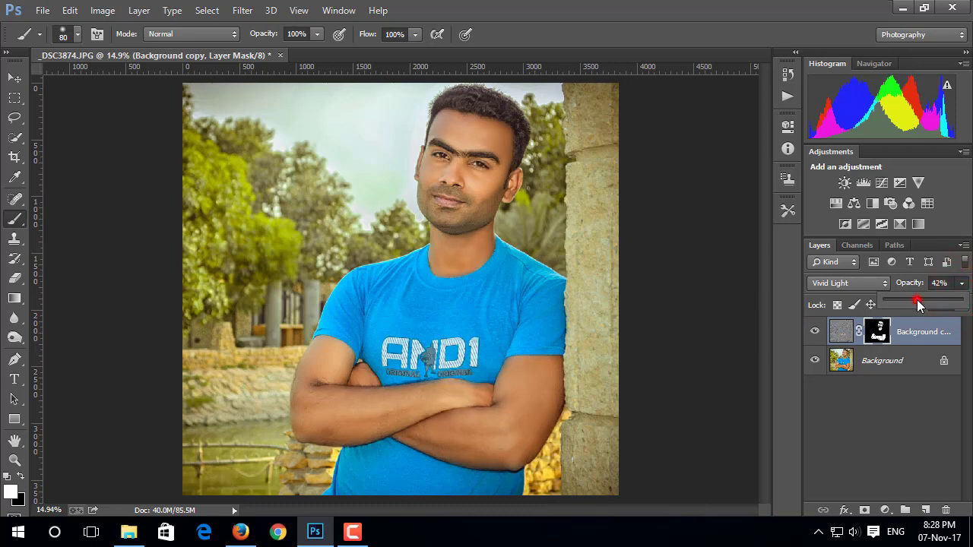
drag(919, 299, 914, 299)
click(931, 332)
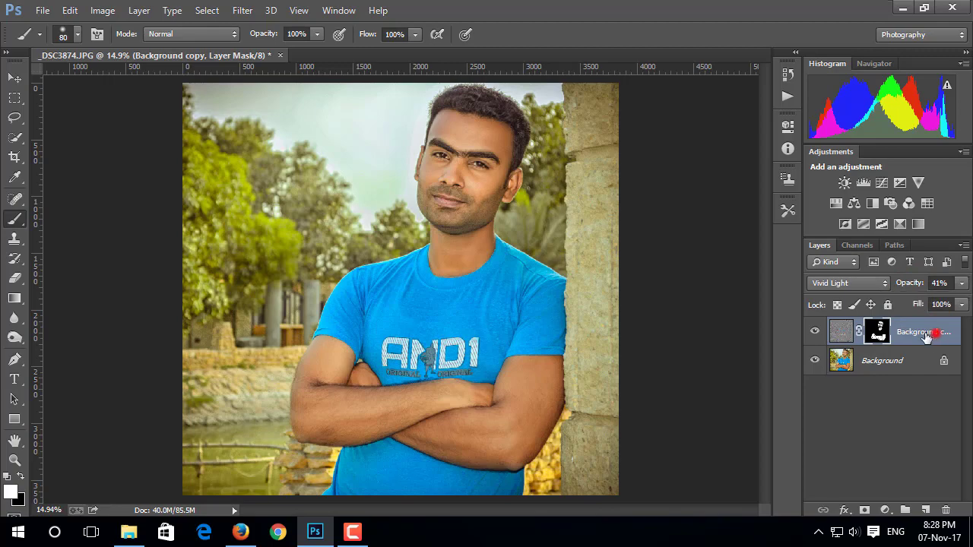
click(817, 333)
click(820, 332)
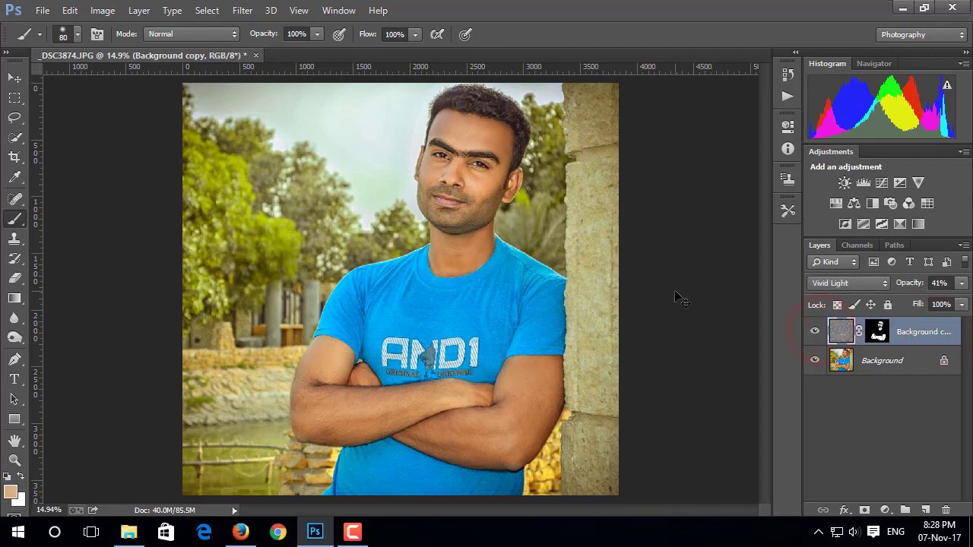
Step: Zoom to 50% on the face and toggle the skin layer to compare before and after
key(ctrl+plus)
key(ctrl+plus)
key(ctrl+plus)
key(ctrl+plus)
drag(589, 180, 401, 308)
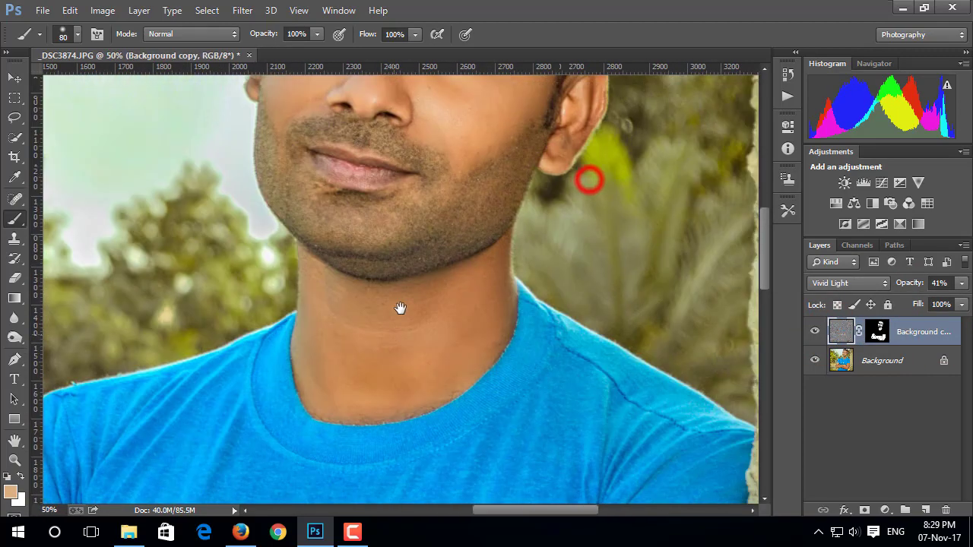
drag(413, 234, 399, 373)
drag(402, 265, 400, 339)
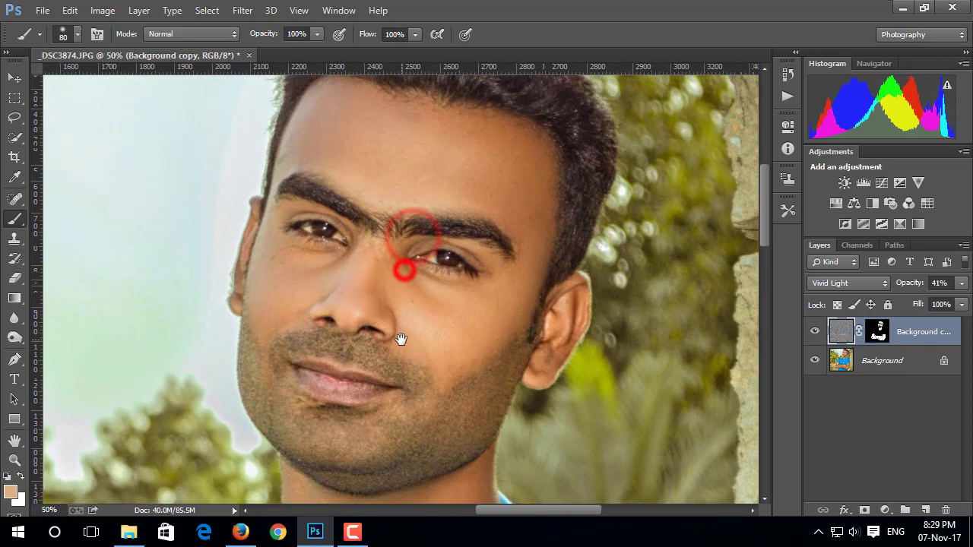
click(816, 335)
click(816, 335)
click(816, 335)
click(816, 336)
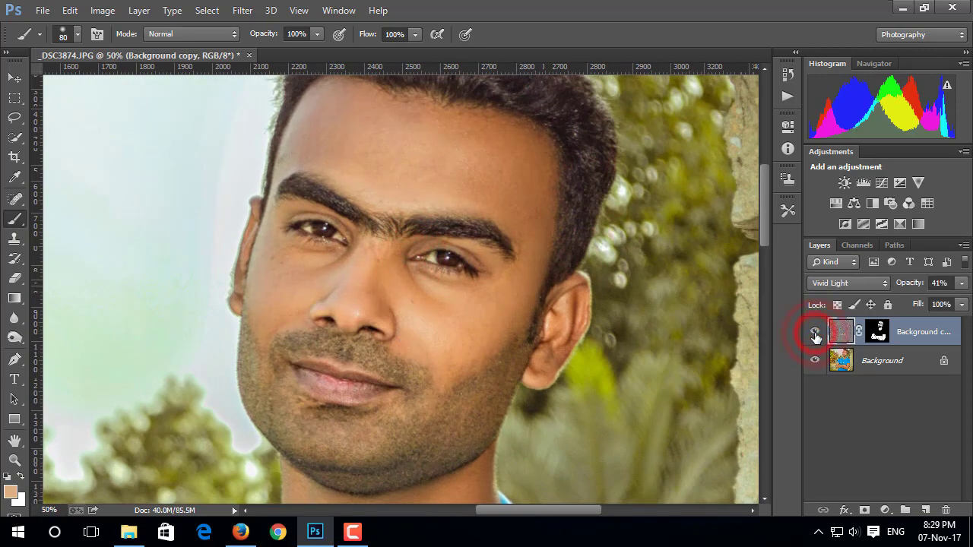
Step: Merge the skin layer down into Background and add a Gradient Fill layer
key(ctrl+0)
key(v)
right_click(922, 330)
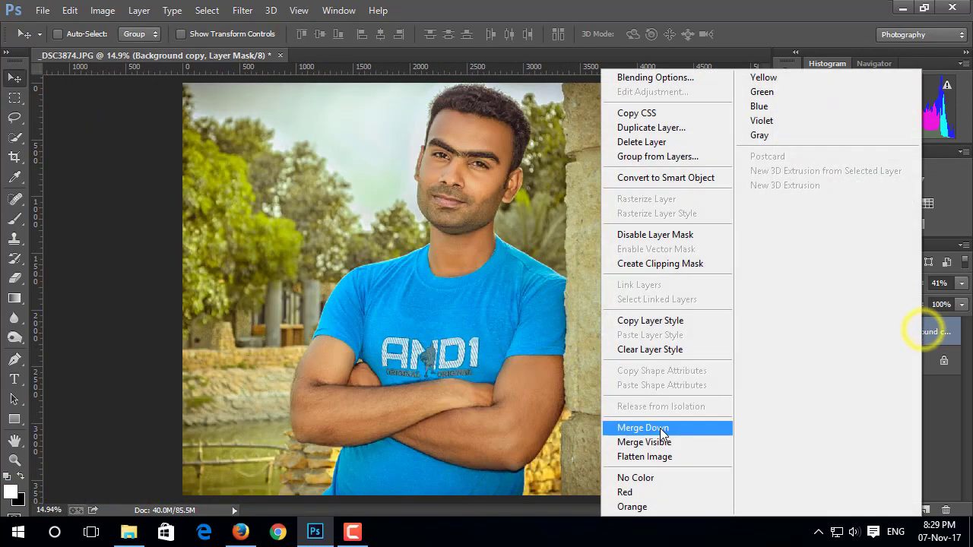
click(659, 428)
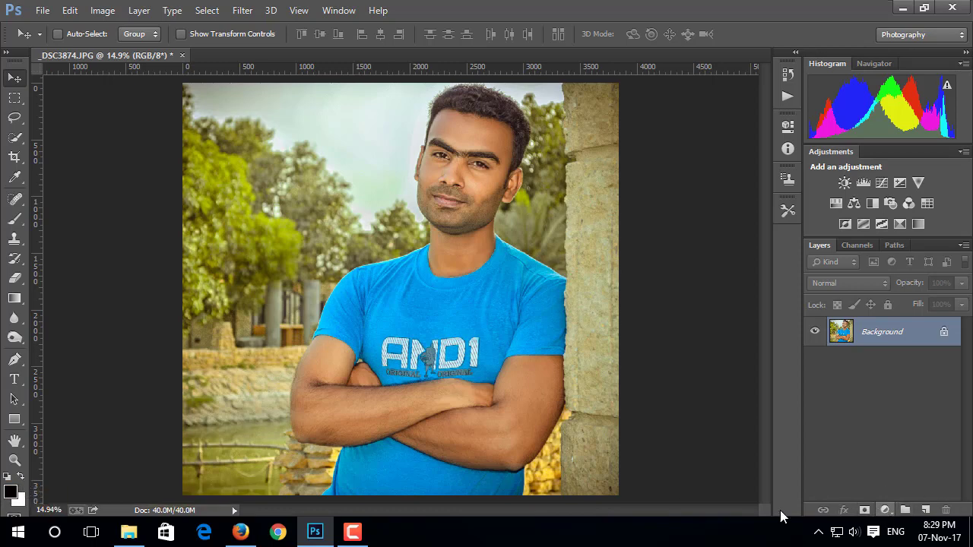
click(884, 510)
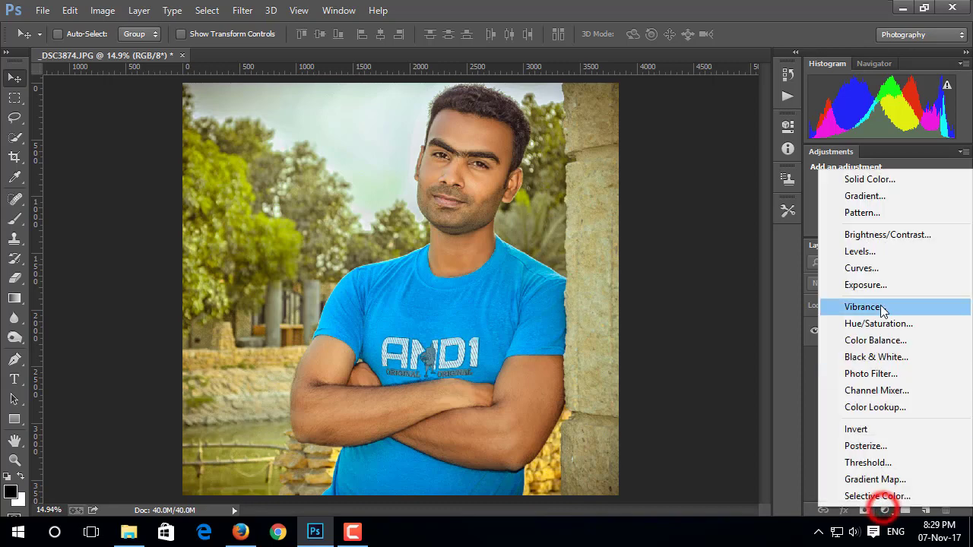
click(888, 198)
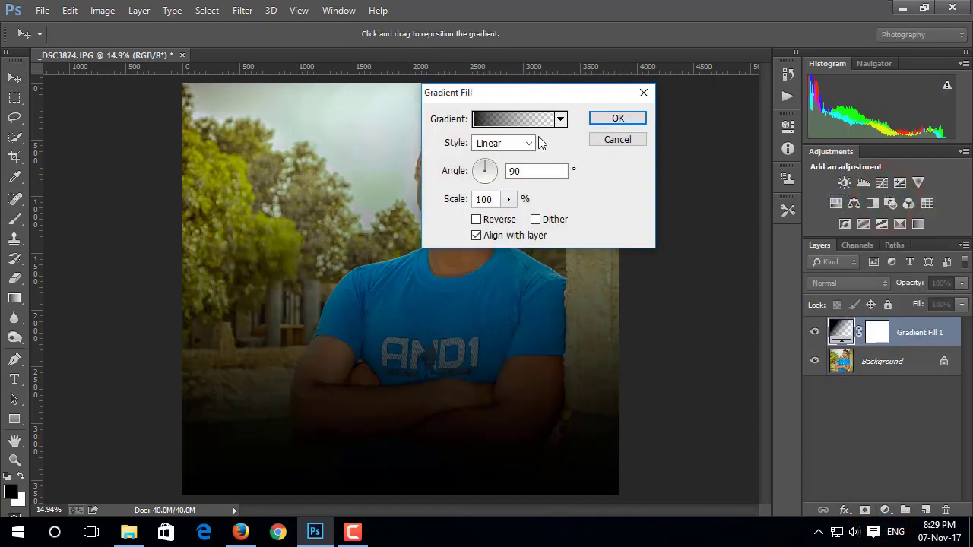
Step: Make the gradient fill Radial and Reversed with 377% scale, then compare it
click(524, 143)
click(498, 173)
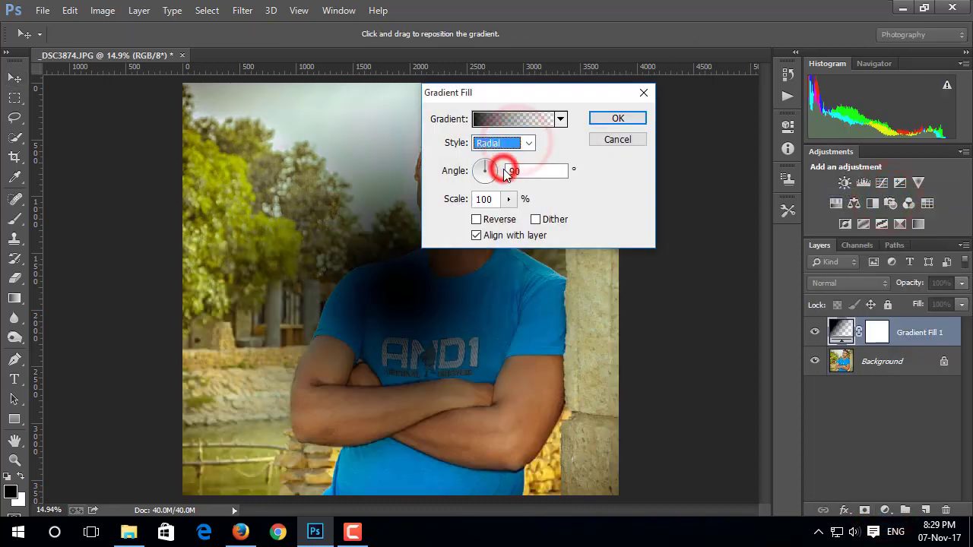
click(476, 220)
mouse_move(509, 199)
mouse_down()
mouse_move(540, 220)
mouse_move(530, 219)
mouse_up()
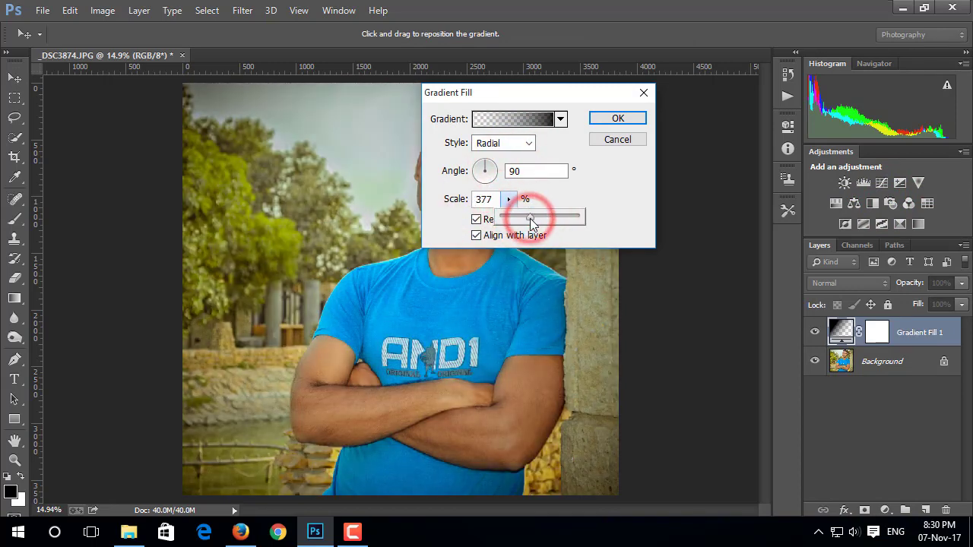
click(600, 119)
click(811, 331)
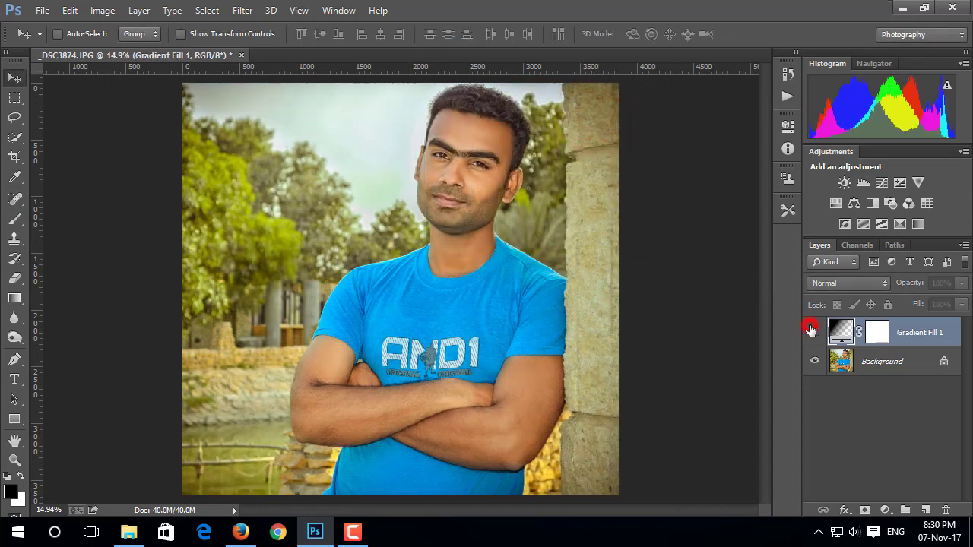
click(814, 331)
Step: Fade the vignette to 65% opacity, compare, and merge it into Background
drag(962, 283, 935, 303)
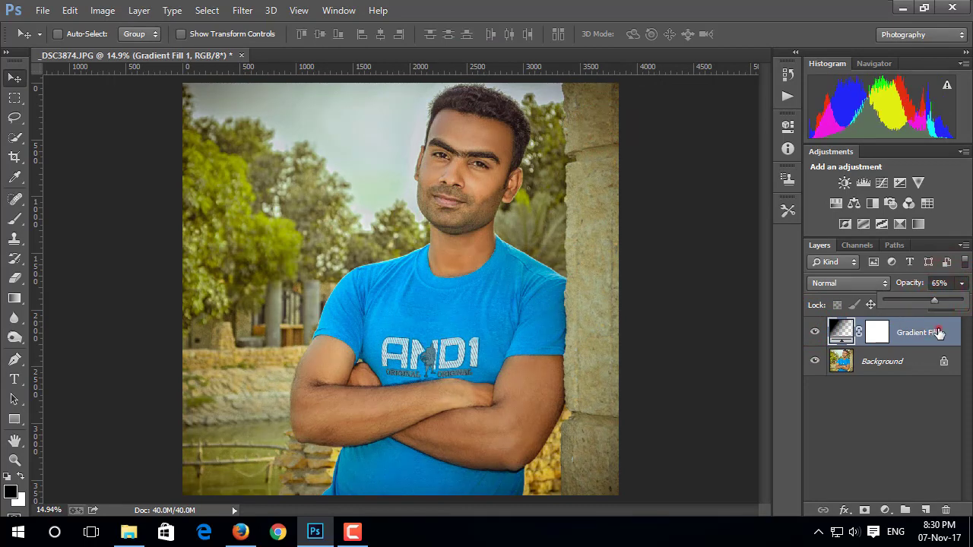
click(814, 332)
click(814, 331)
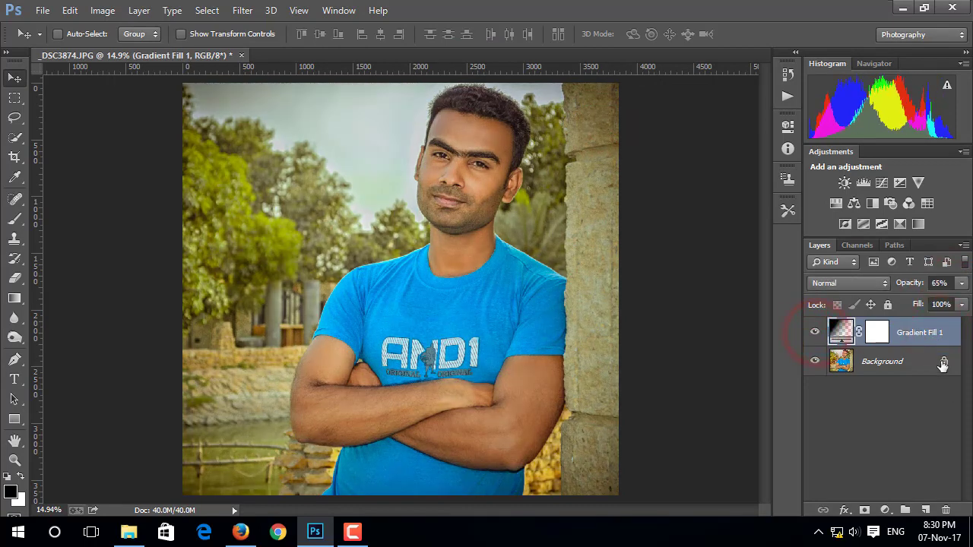
right_click(935, 332)
click(714, 425)
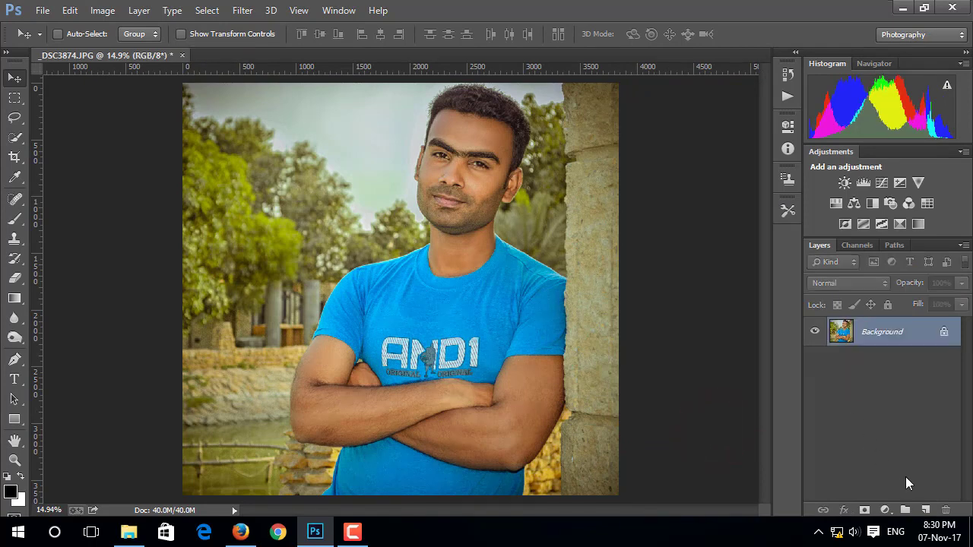
Step: Add a new empty layer and set the foreground colour to an orange-brown shade
click(924, 510)
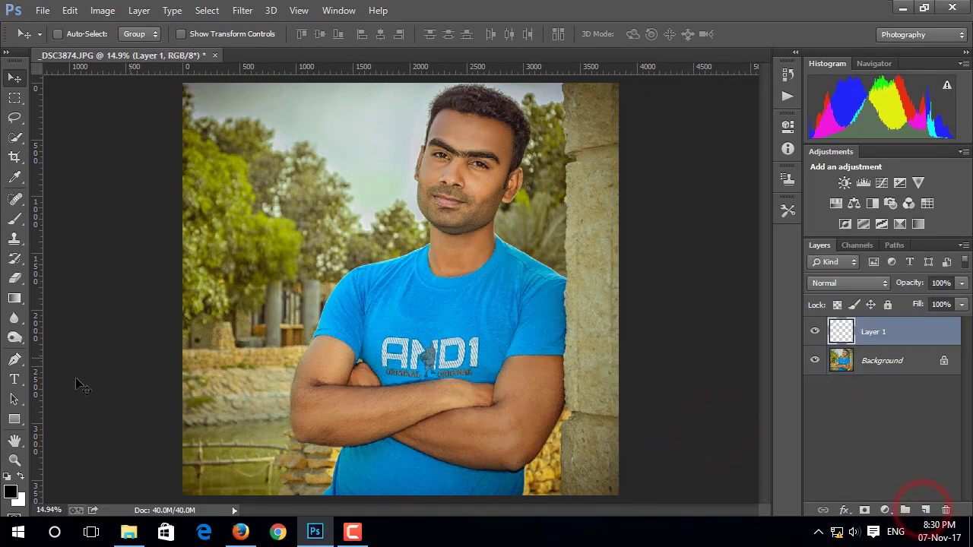
click(11, 492)
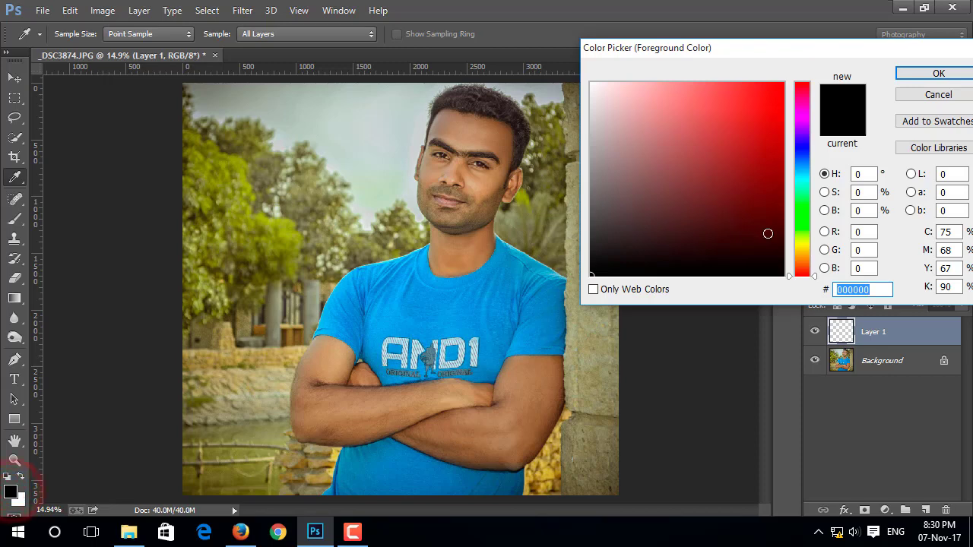
drag(803, 272, 807, 264)
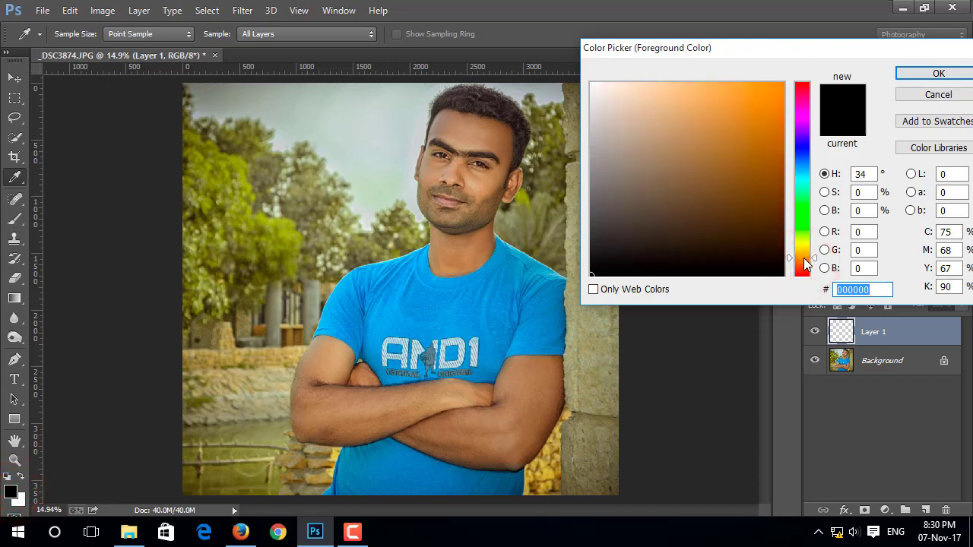
click(756, 150)
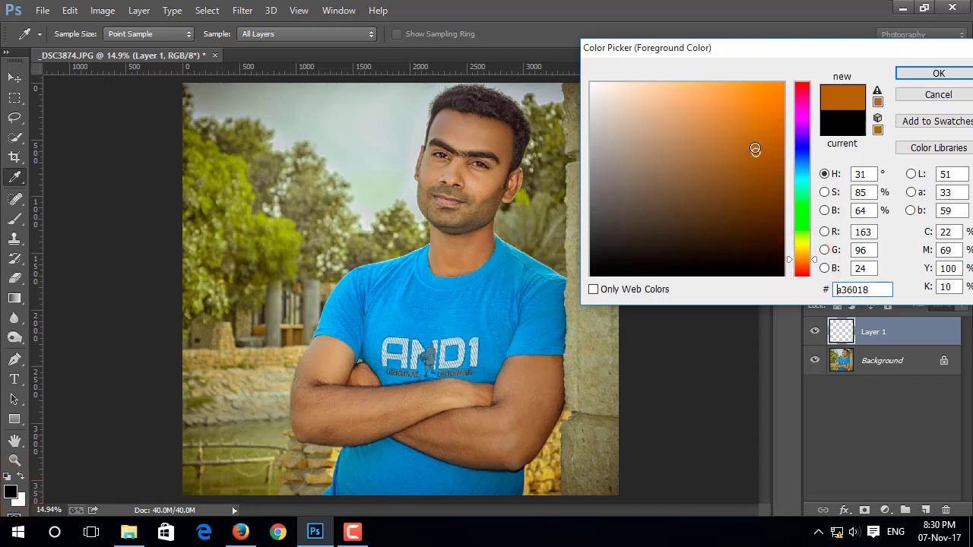
click(938, 73)
Step: Paint a wide soft orange glow beside the face with a 2300 px brush
click(14, 219)
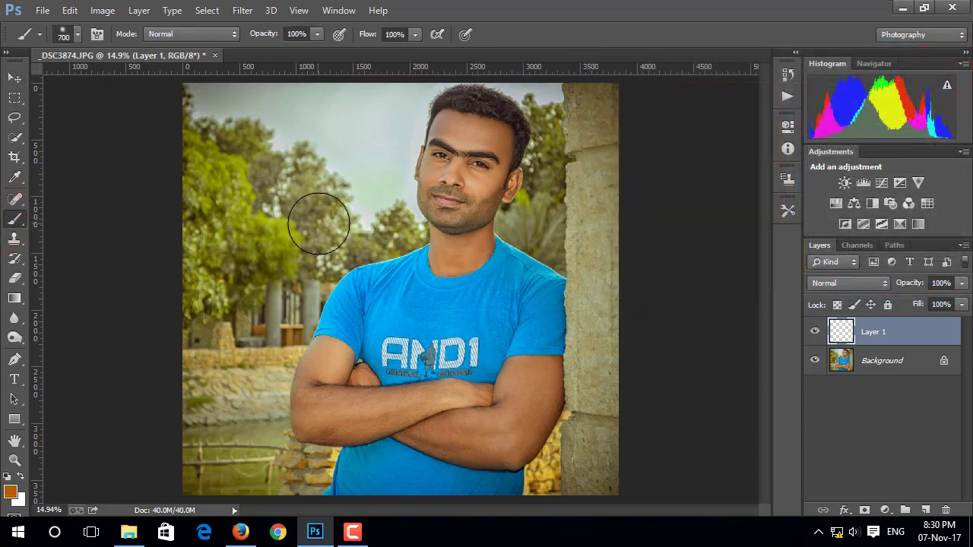
key(bracketright)
key(bracketright)
key(bracketright)
key(bracketright)
key(bracketright)
key(bracketright)
key(bracketright)
key(bracketright)
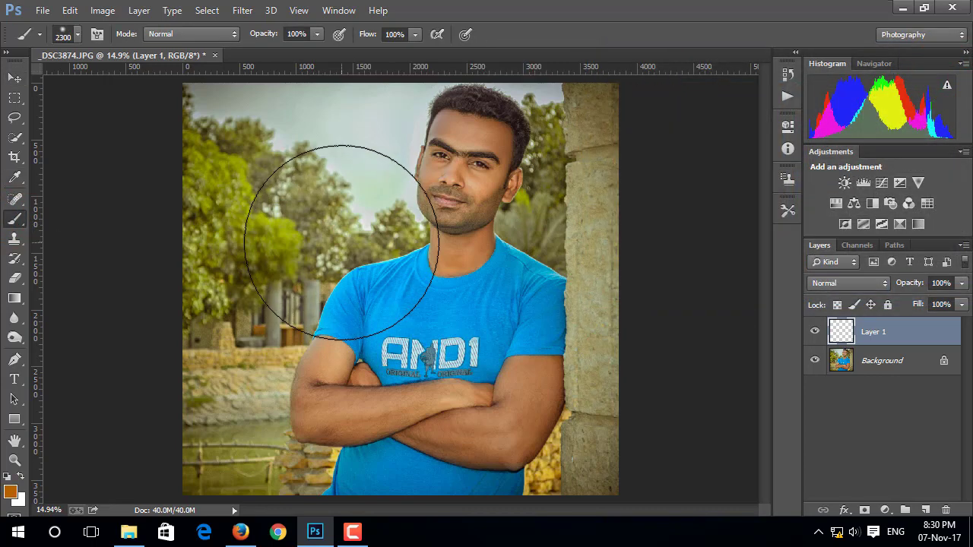
key(bracketright)
key(bracketright)
key(bracketright)
key(bracketright)
key(bracketright)
key(bracketright)
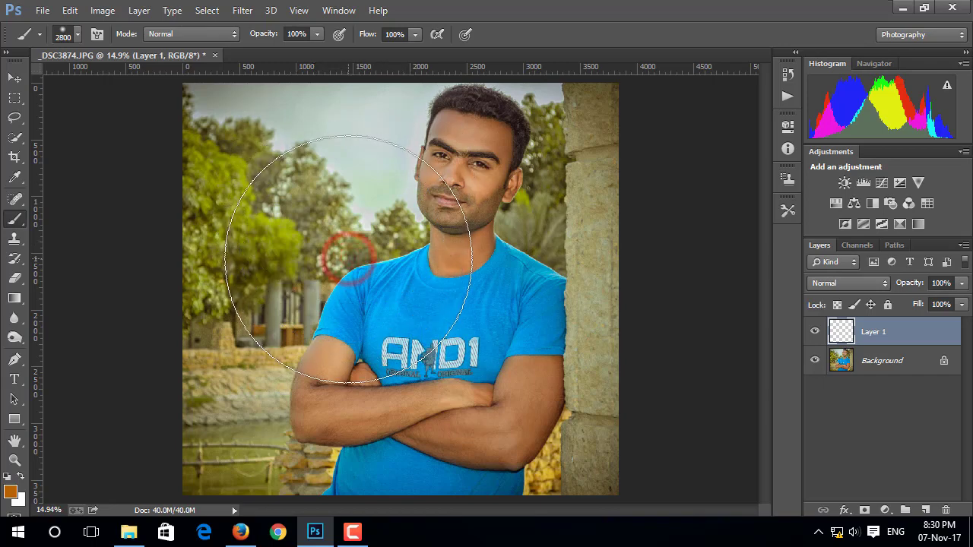
click(343, 258)
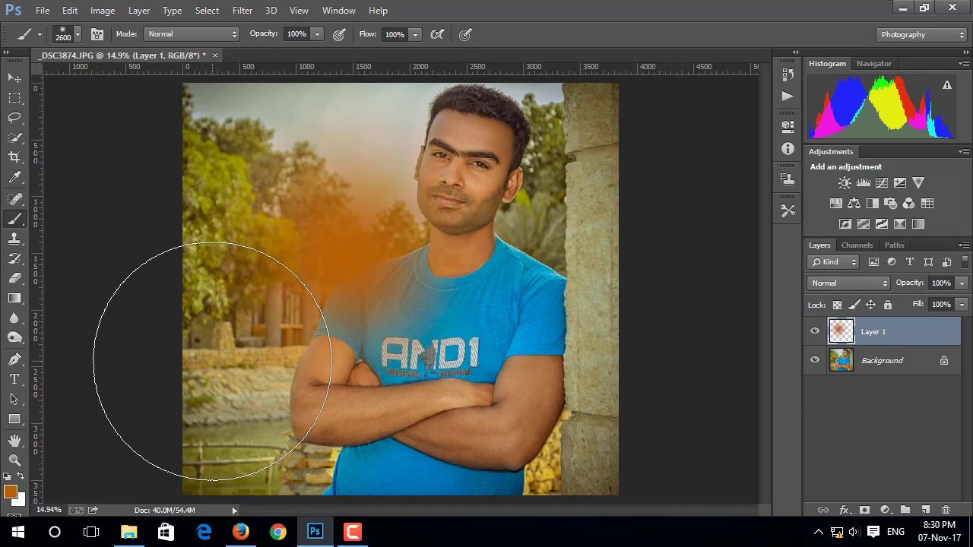
Step: Paint a smaller light-orange core near the shoulder with a reduced brush
key(bracketleft)
key(bracketleft)
key(bracketleft)
click(8, 494)
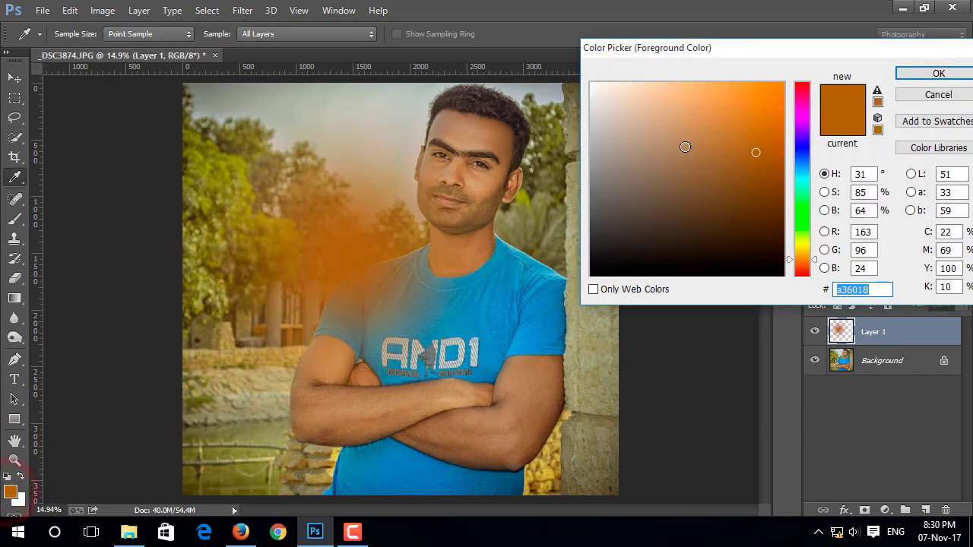
click(696, 94)
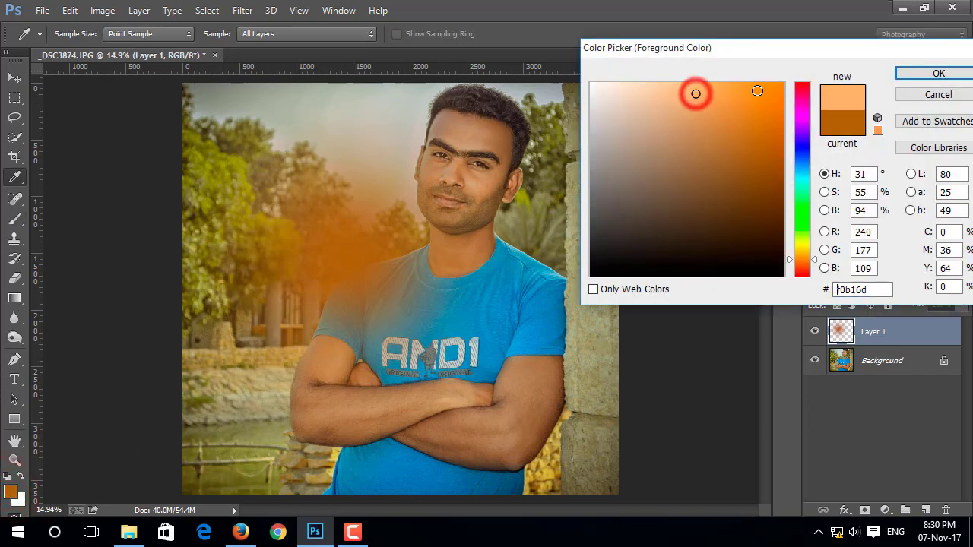
click(908, 73)
key(bracketleft)
key(bracketleft)
key(bracketleft)
drag(323, 232, 323, 283)
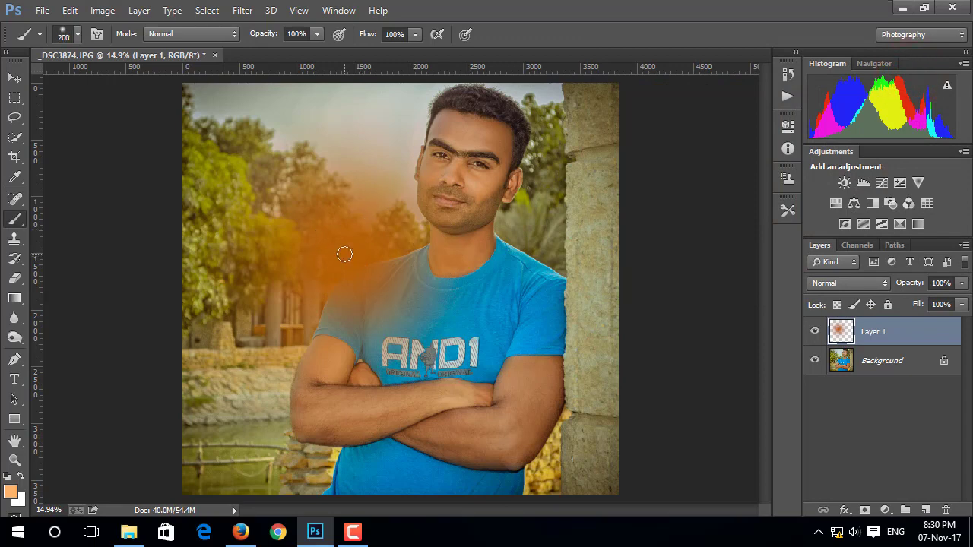
click(344, 254)
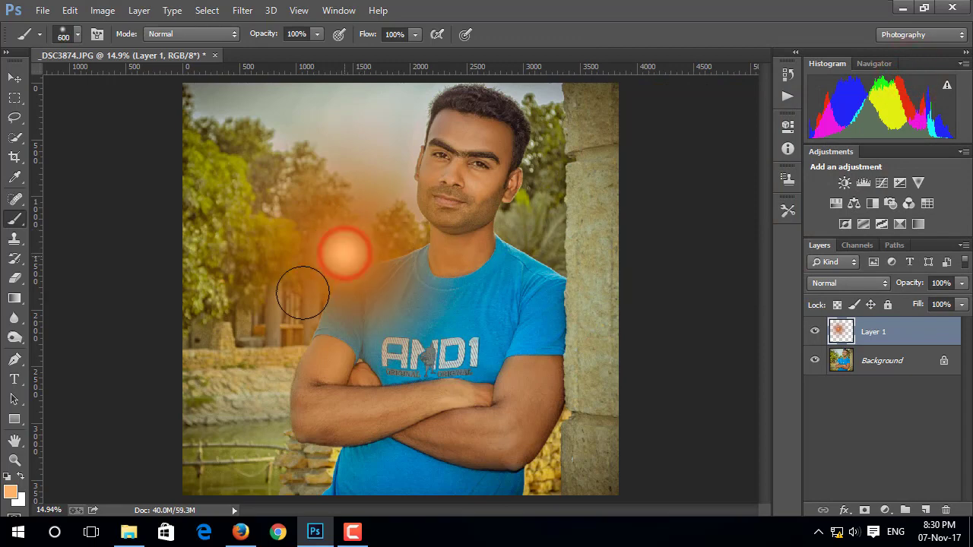
Step: Change the foreground colour to a pale grey-orange
click(10, 493)
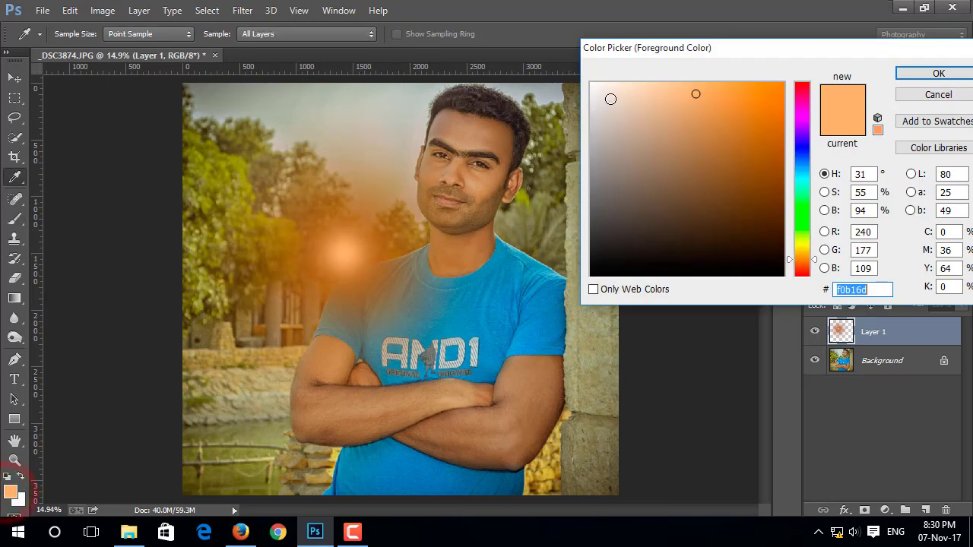
click(606, 145)
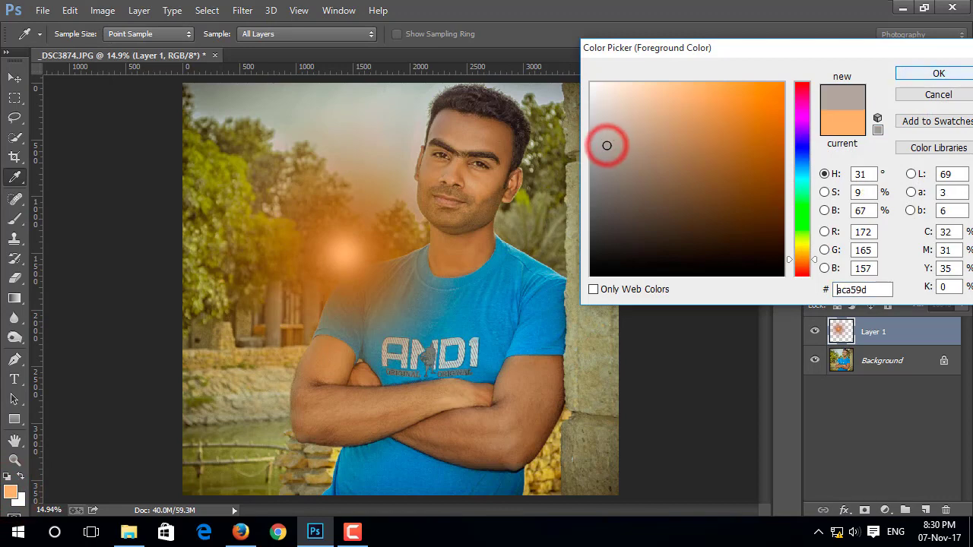
click(938, 73)
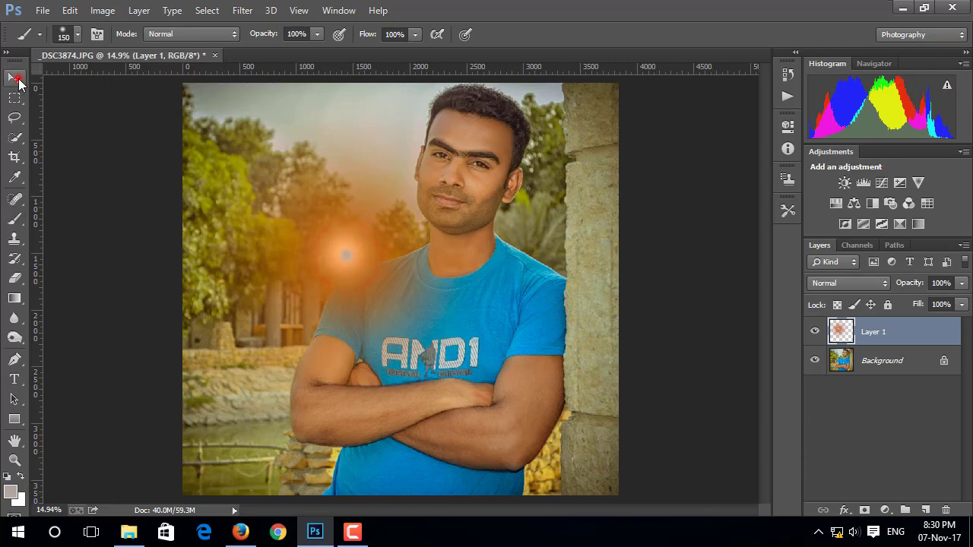
Step: Set Layer 1 to Screen blending, compare it, and move the glow up into the sky
click(14, 77)
click(850, 284)
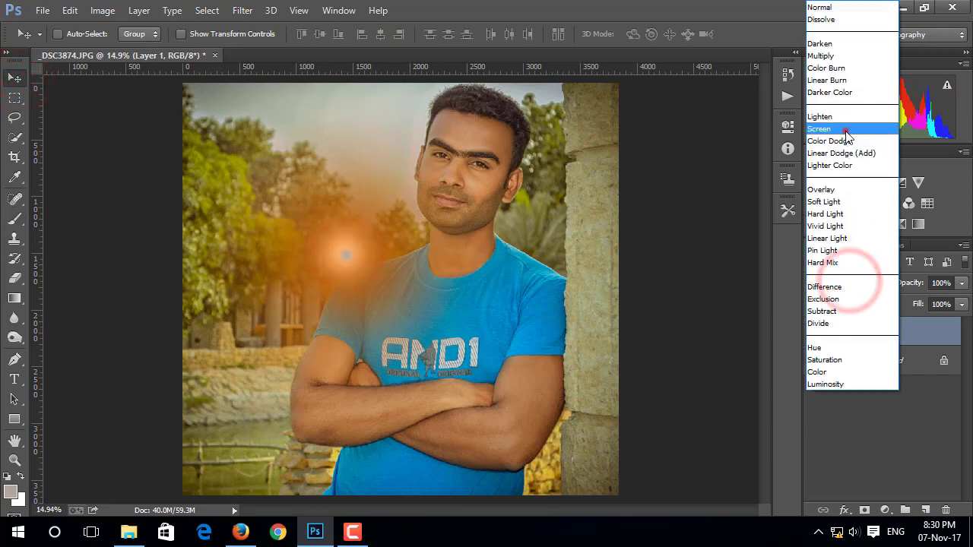
click(845, 125)
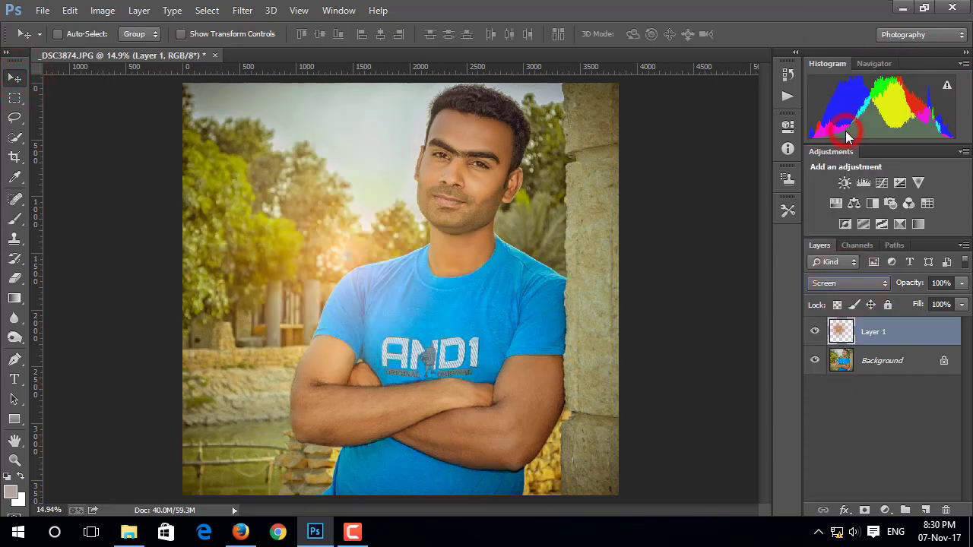
click(816, 333)
click(815, 333)
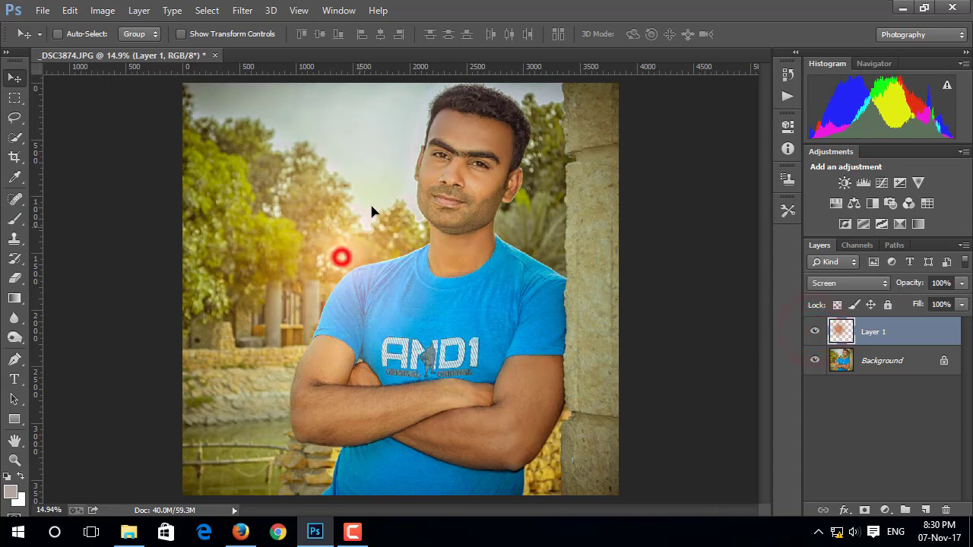
drag(371, 207, 360, 167)
mouse_move(383, 182)
mouse_down()
mouse_move(381, 130)
mouse_move(368, 129)
mouse_up()
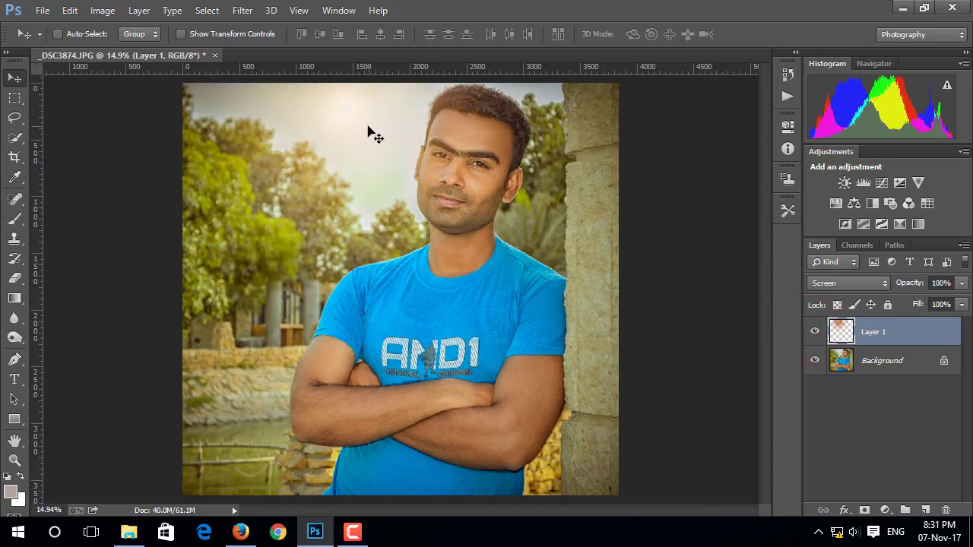
Step: Scale the glow layer up to 172% and shift it toward the upper left
click(181, 34)
key(ctrl+minus)
key(ctrl+minus)
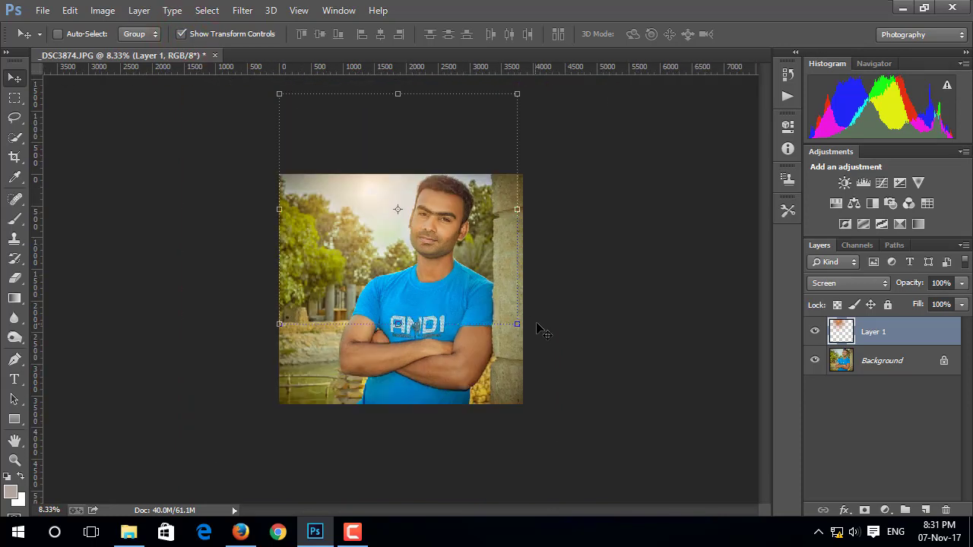
mouse_move(517, 325)
mouse_down()
mouse_move(650, 422)
mouse_move(620, 392)
mouse_up()
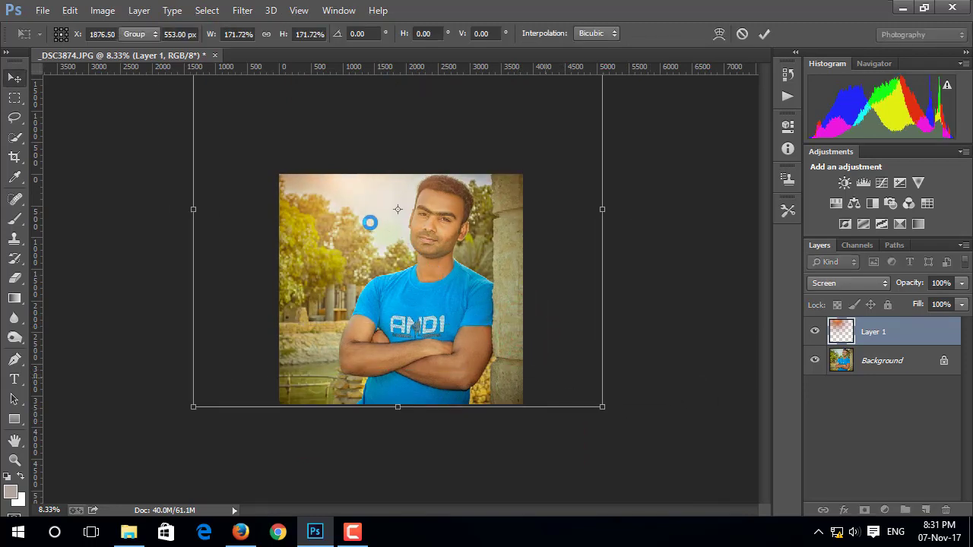
double_click(369, 222)
mouse_move(373, 217)
mouse_down()
mouse_move(357, 230)
mouse_move(361, 246)
mouse_move(339, 222)
mouse_up()
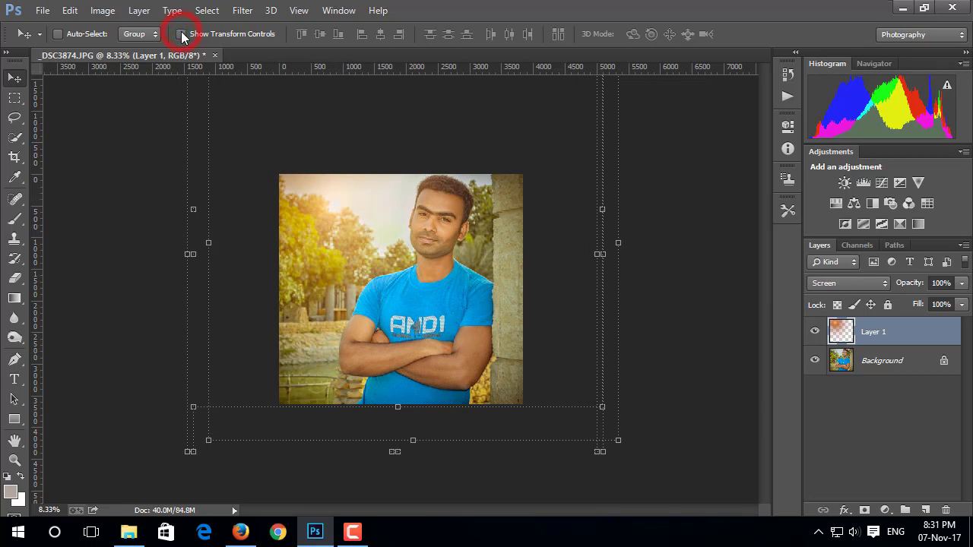
key(ctrl+0)
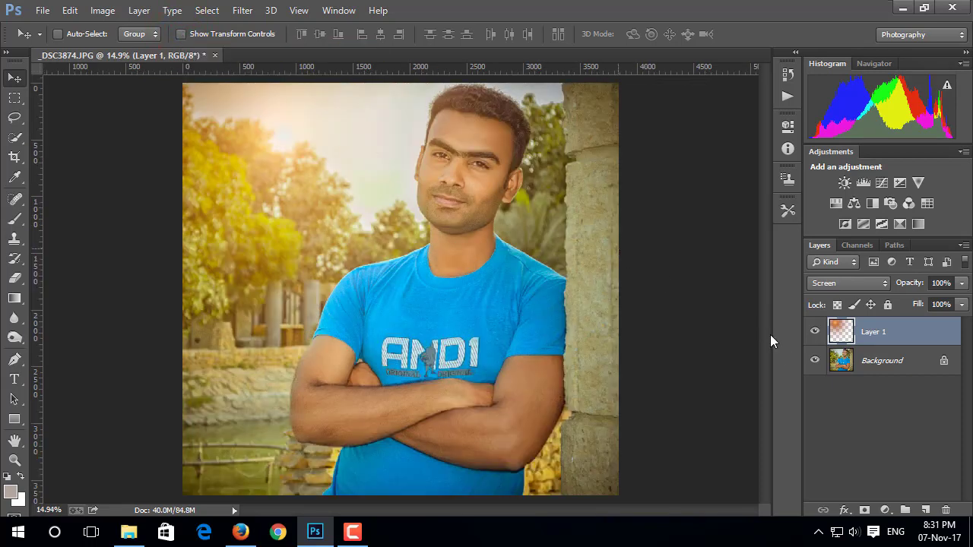
Step: Lower the orange glow layer's opacity to 75%, comparing it with the glow hidden and shown
click(814, 332)
click(815, 332)
drag(961, 284, 940, 304)
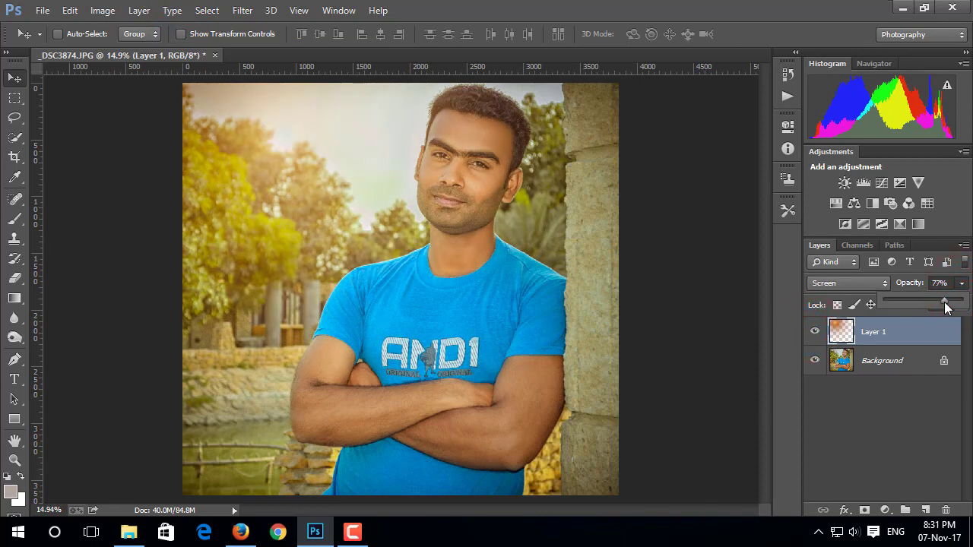
drag(941, 302, 944, 302)
click(942, 326)
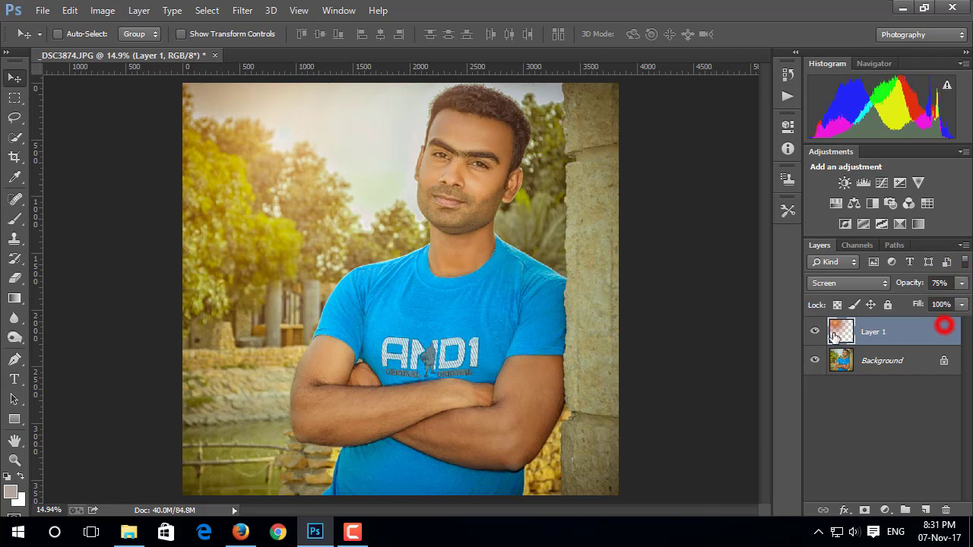
click(814, 332)
click(814, 332)
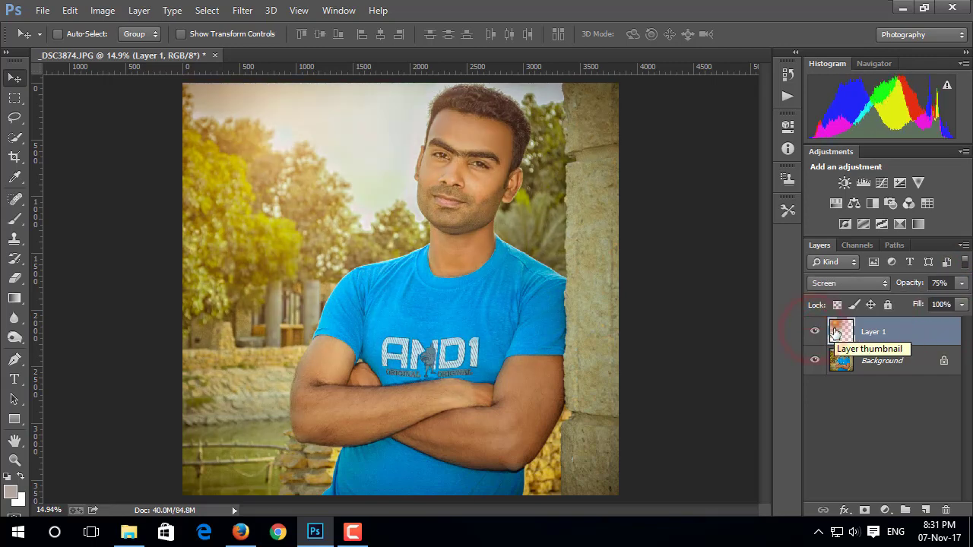
Step: Soften the glow with a 4.0-pixel Gaussian Blur and merge it into the layer below
click(243, 11)
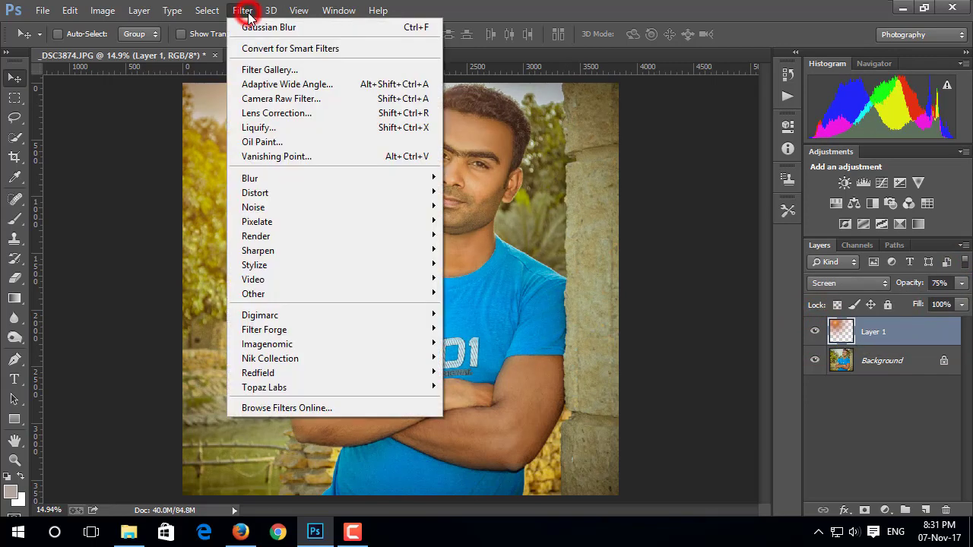
click(262, 178)
mouse_move(251, 178)
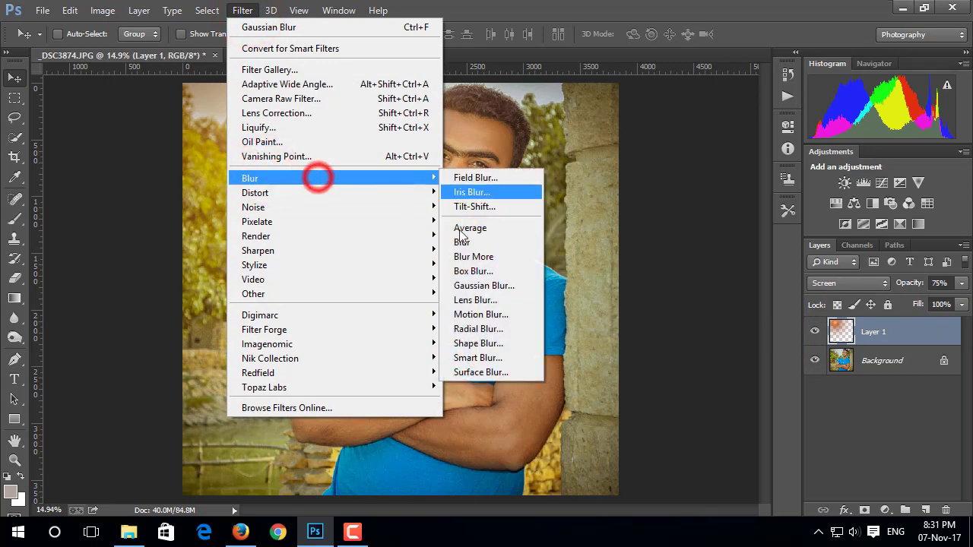
click(465, 282)
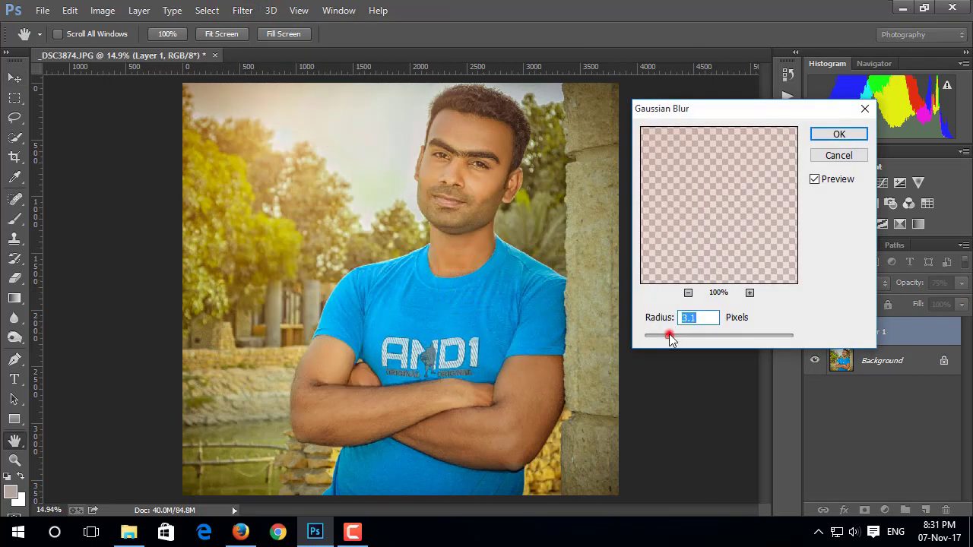
drag(669, 333, 677, 335)
click(836, 134)
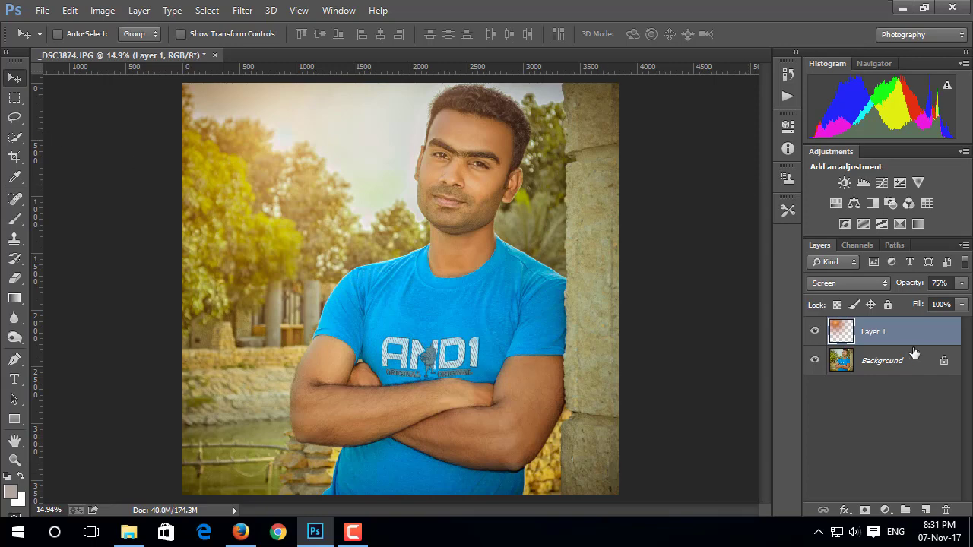
key(ctrl+e)
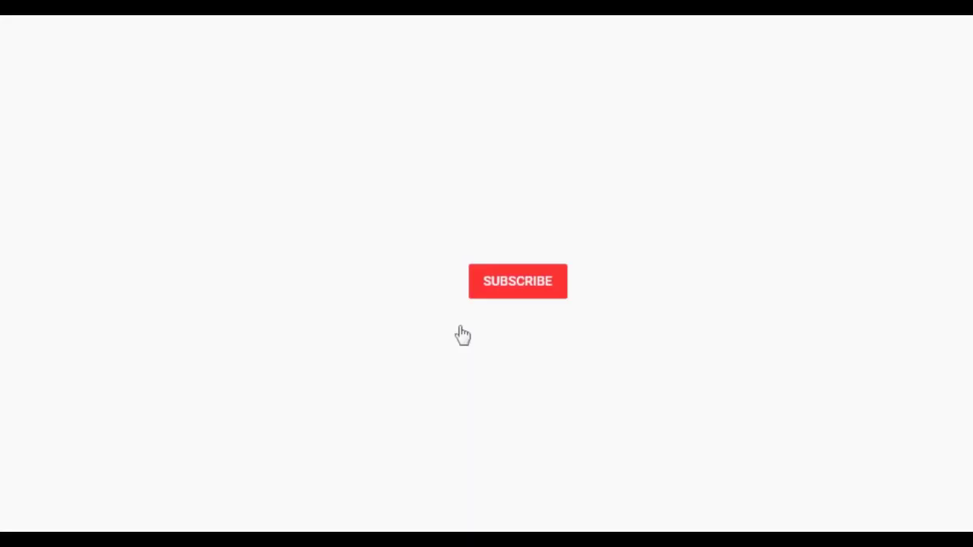